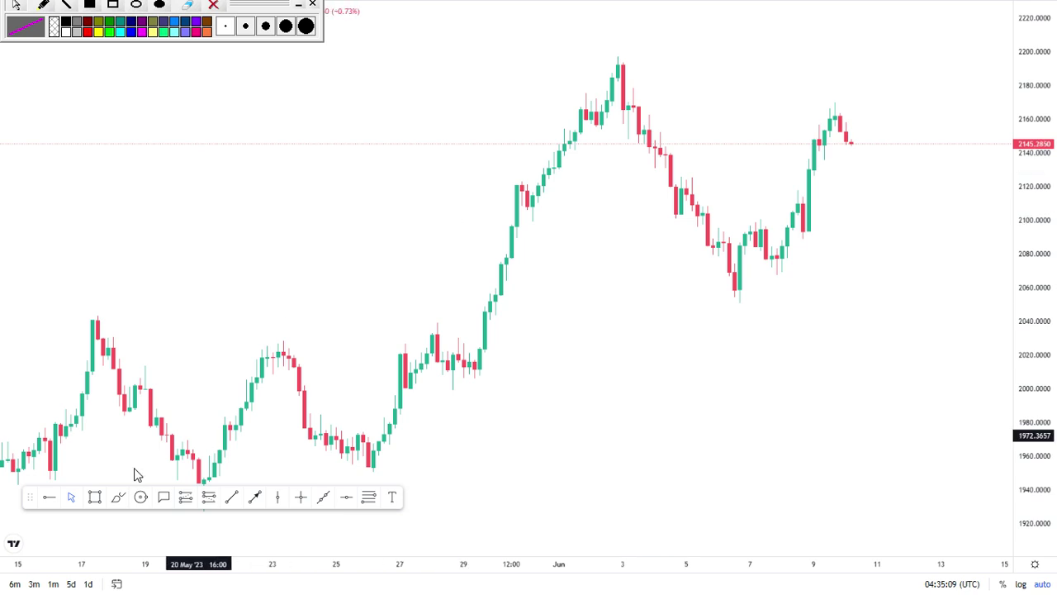
Move the pen toolbar aside, leave empty space after the latest candle, and set the pen to red
mouse_move(31, 501)
left_mouse_down()
mouse_move(72, 570)
mouse_move(74, 553)
left_mouse_up()
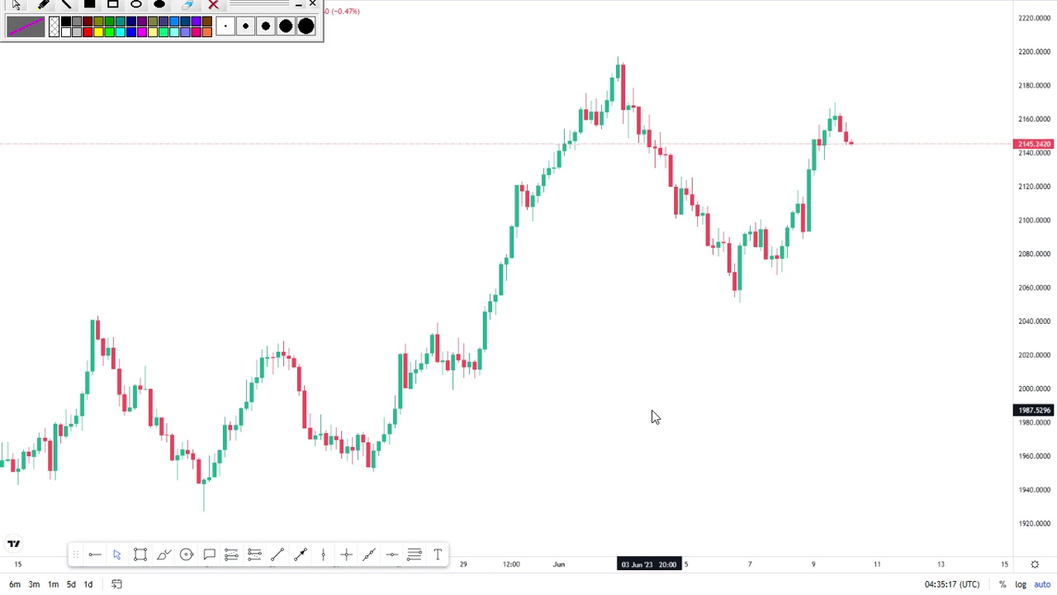
scroll(628, 321, "up", 1)
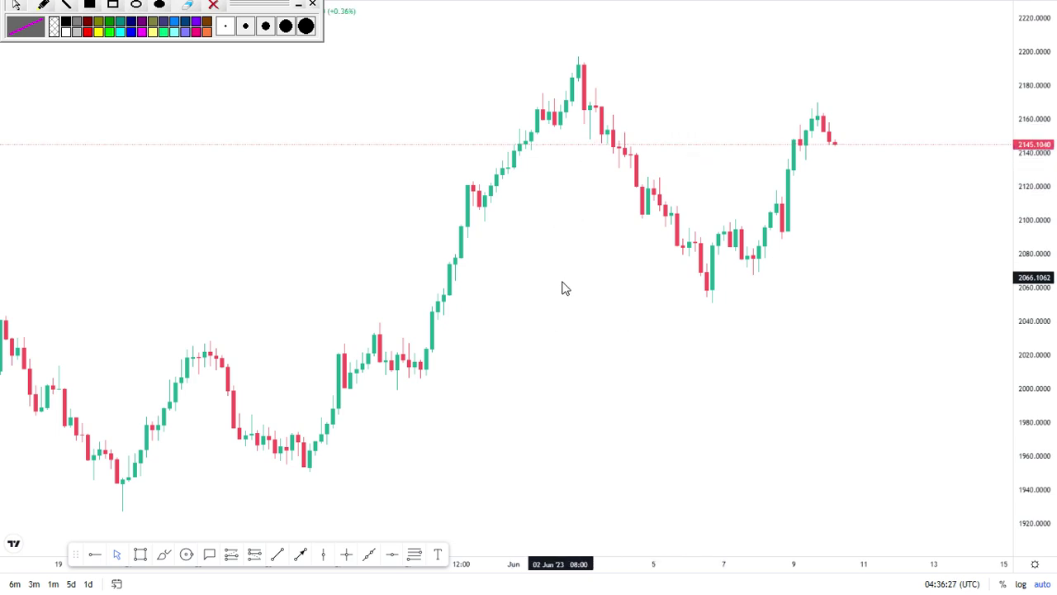
scroll(574, 281, "up", 1)
left_click_drag(663, 122, 333, 174)
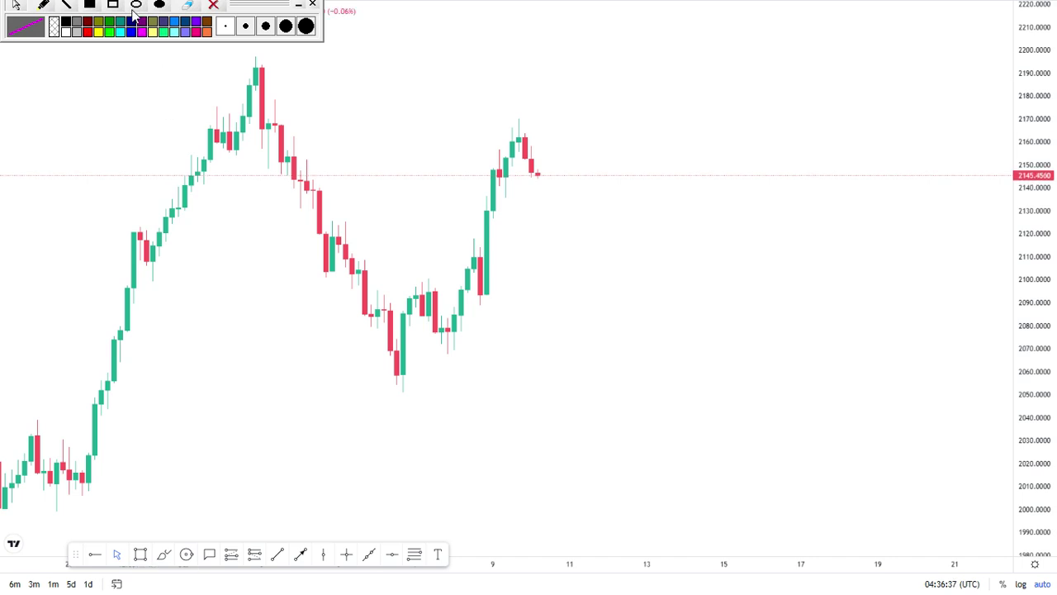
left_click(88, 31)
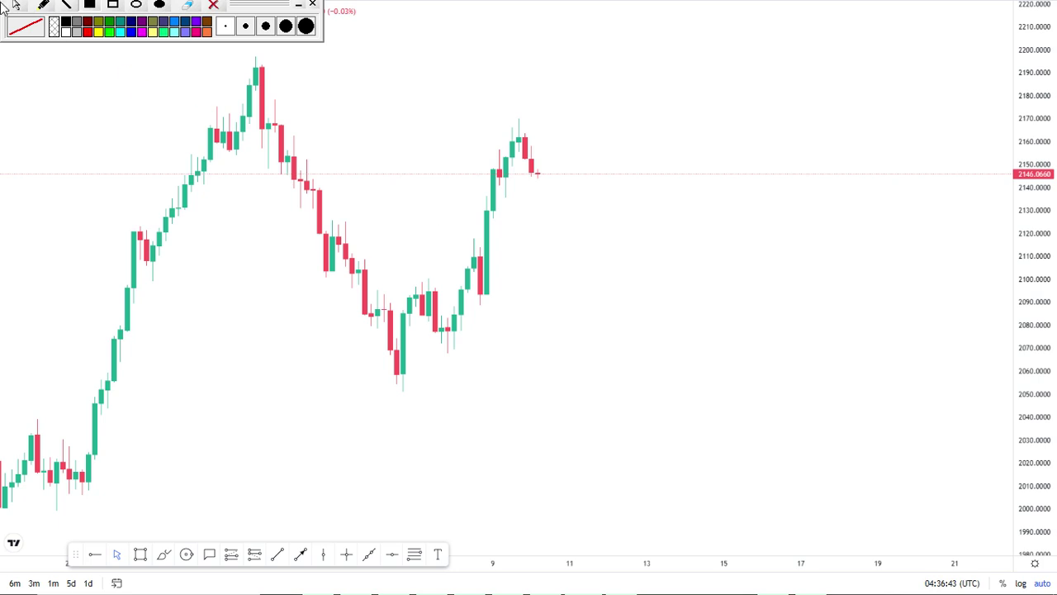
left_click(86, 33)
Draw red candles stepping down, then a small green candle and a black wick below
left_click_drag(564, 147, 585, 292)
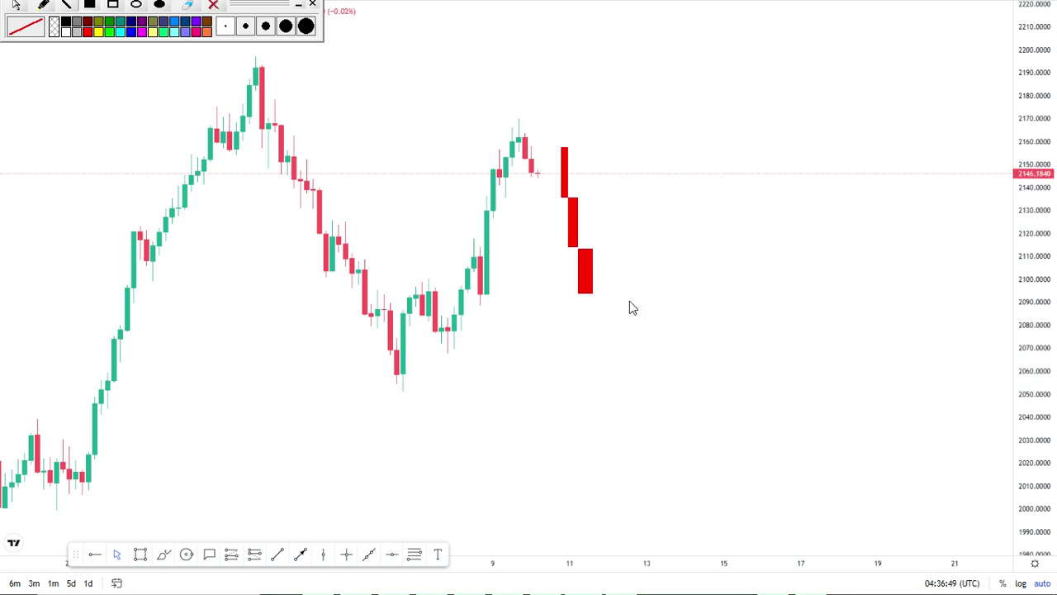
left_click(109, 32)
left_click(593, 294)
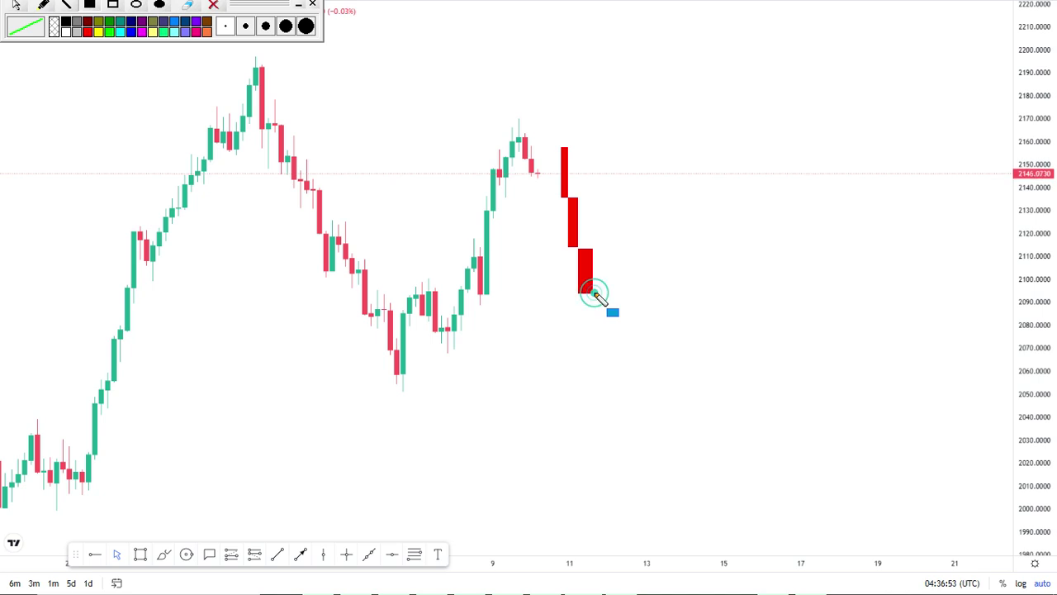
left_click_drag(595, 289, 610, 289)
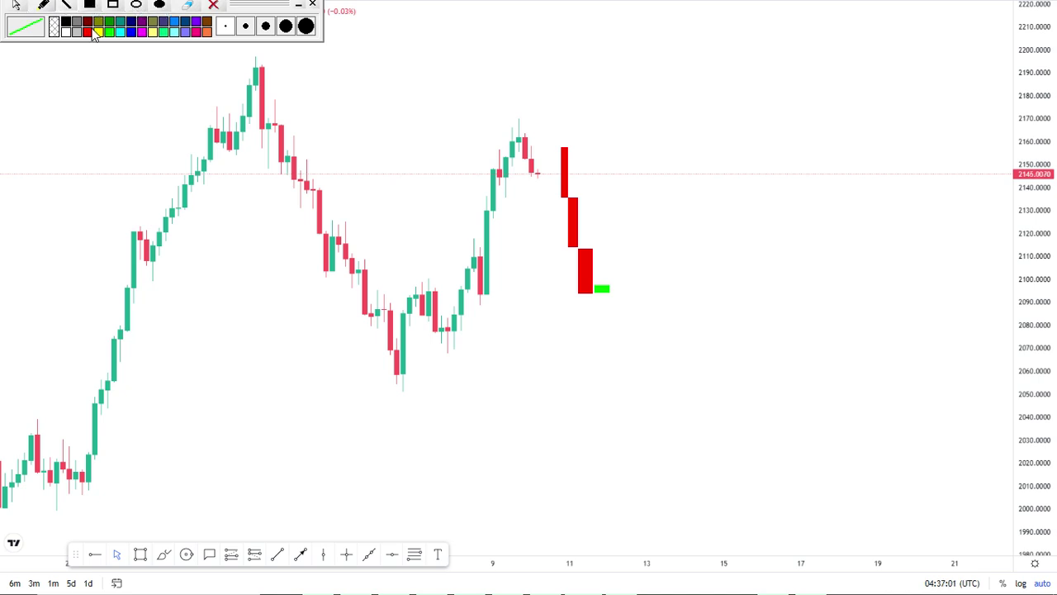
left_click(68, 25)
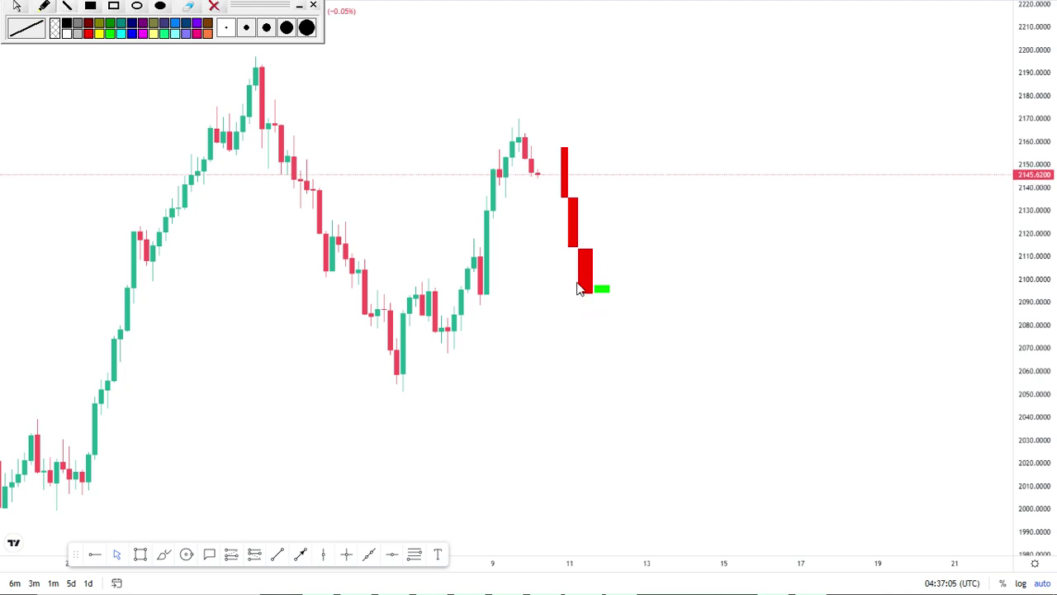
mouse_move(587, 293)
left_mouse_down()
mouse_move(586, 304)
mouse_move(603, 296)
mouse_move(603, 306)
left_mouse_up()
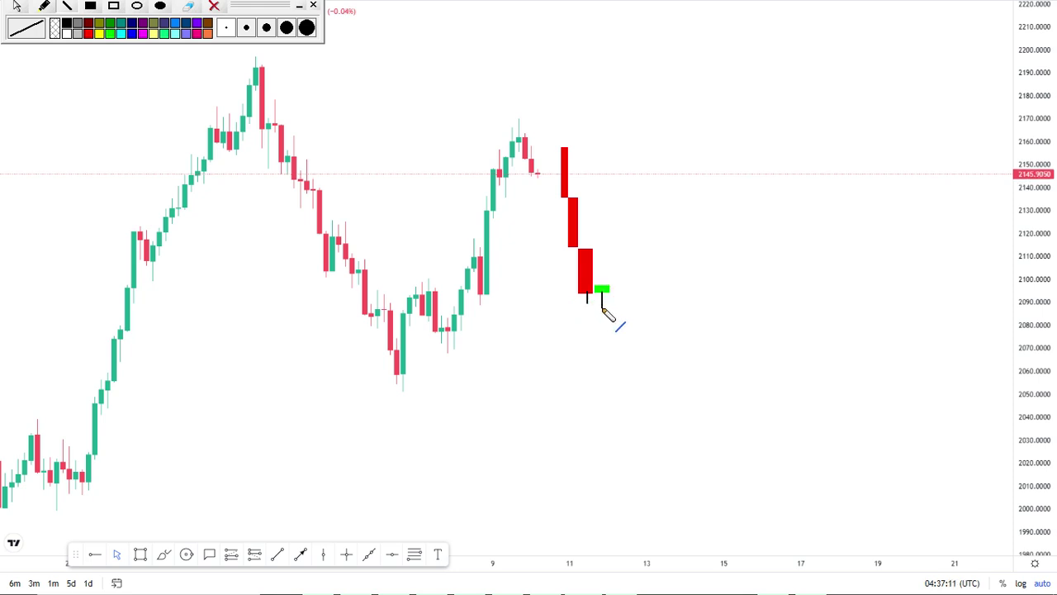
Add a taller green candle, box the reversal pair in black, and draw green candles climbing right
left_click(90, 6)
left_click(110, 33)
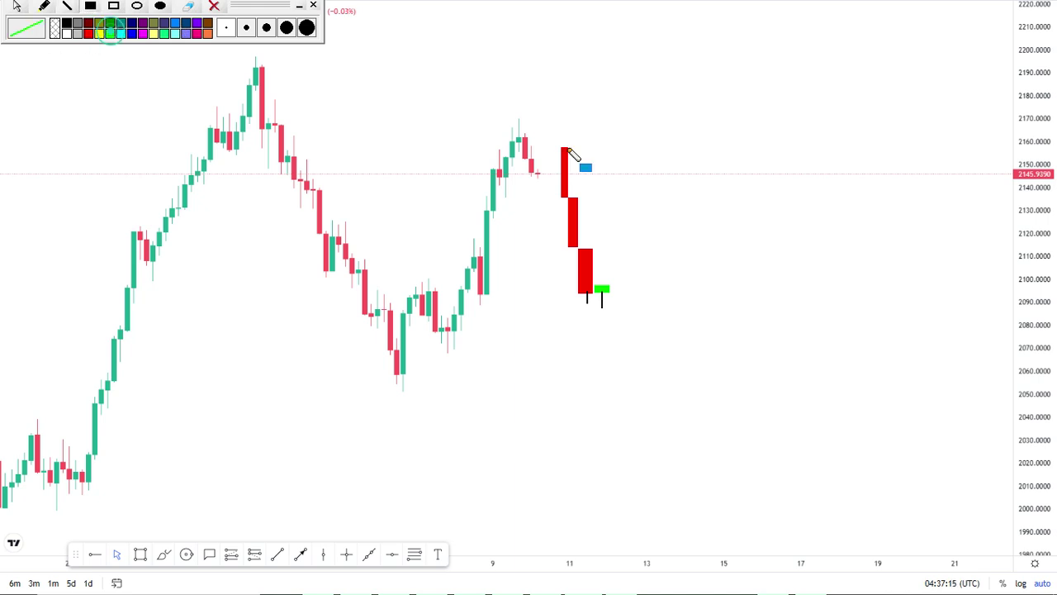
mouse_move(611, 290)
left_mouse_down()
mouse_move(644, 249)
mouse_move(625, 242)
left_mouse_up()
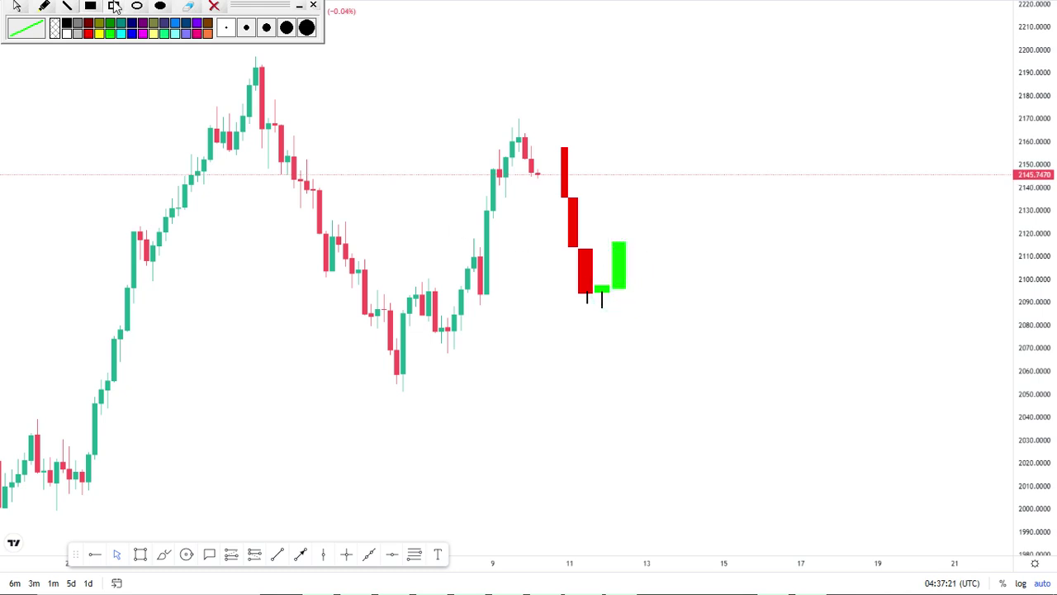
left_click(67, 23)
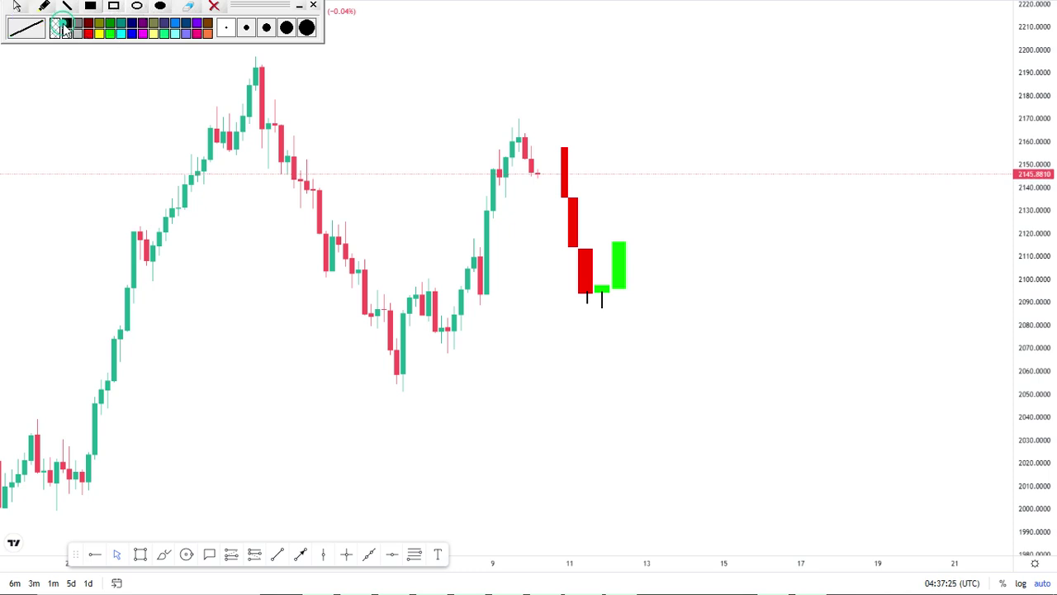
left_click(565, 234)
left_click_drag(565, 233, 635, 307)
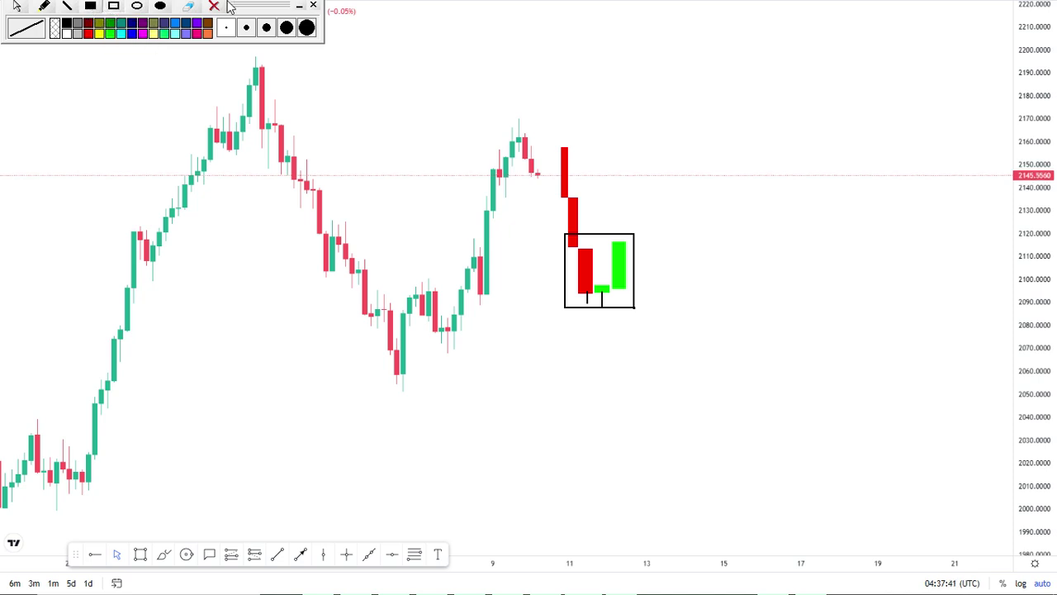
left_click(109, 33)
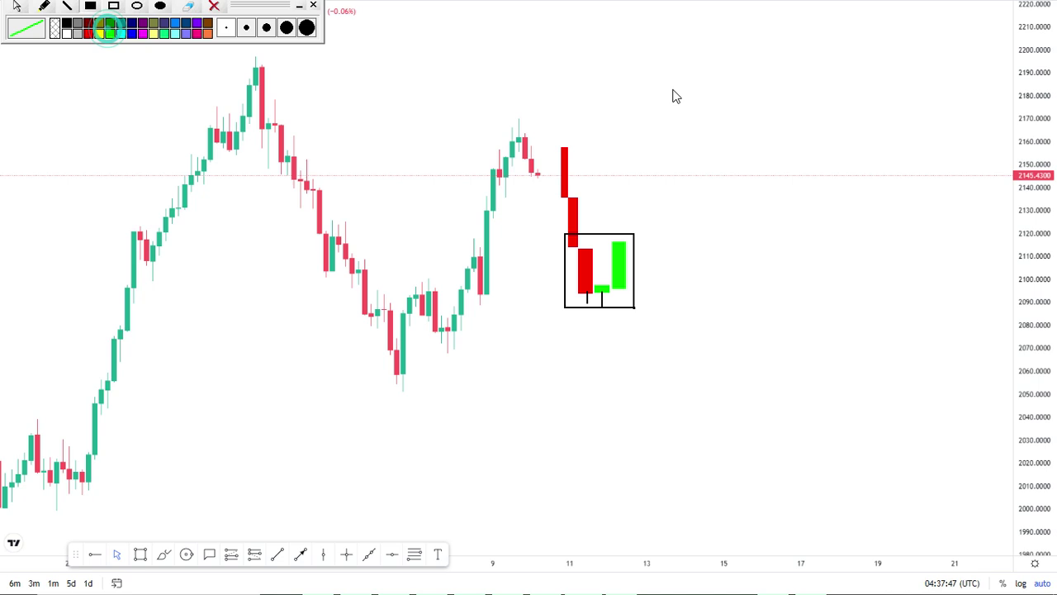
mouse_move(682, 371)
left_mouse_down()
mouse_move(702, 277)
mouse_move(730, 231)
mouse_move(720, 214)
left_mouse_up()
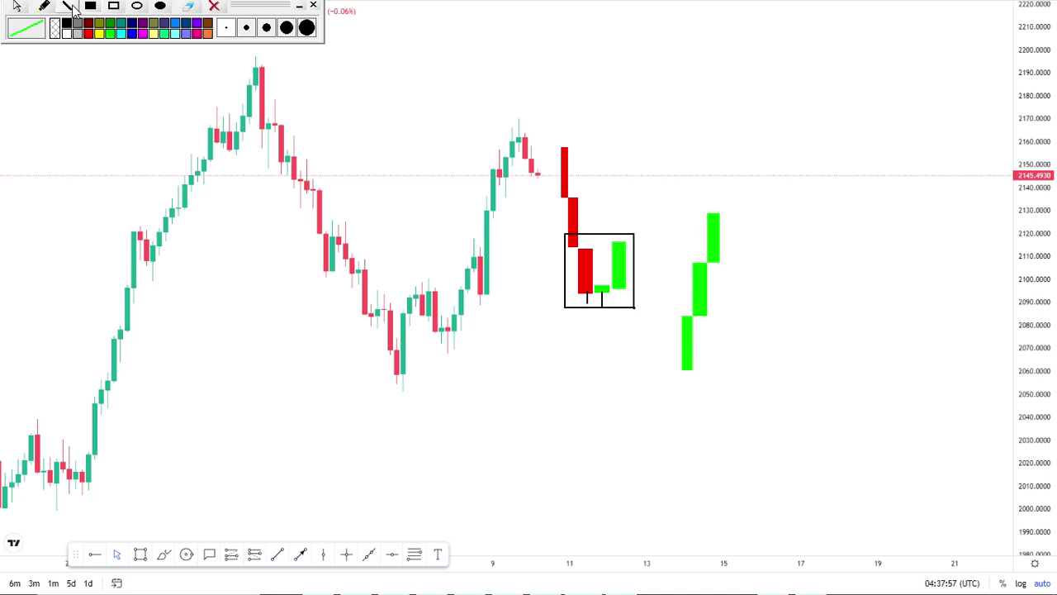
Draw two red candles falling after the top green candle
left_click(88, 33)
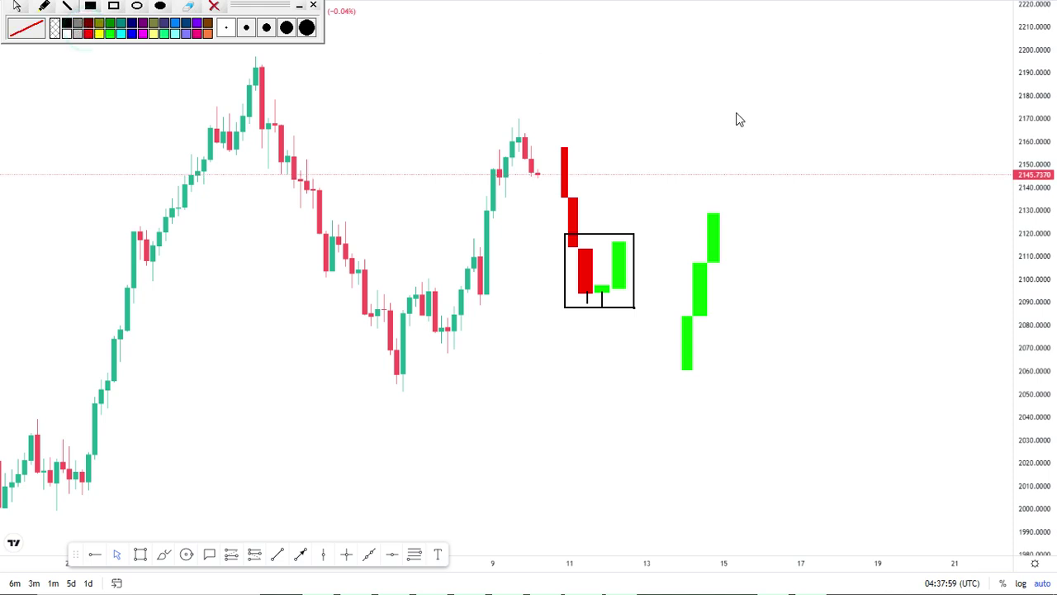
mouse_move(720, 214)
left_mouse_down()
mouse_move(745, 216)
mouse_move(735, 243)
left_mouse_up()
left_click(733, 238)
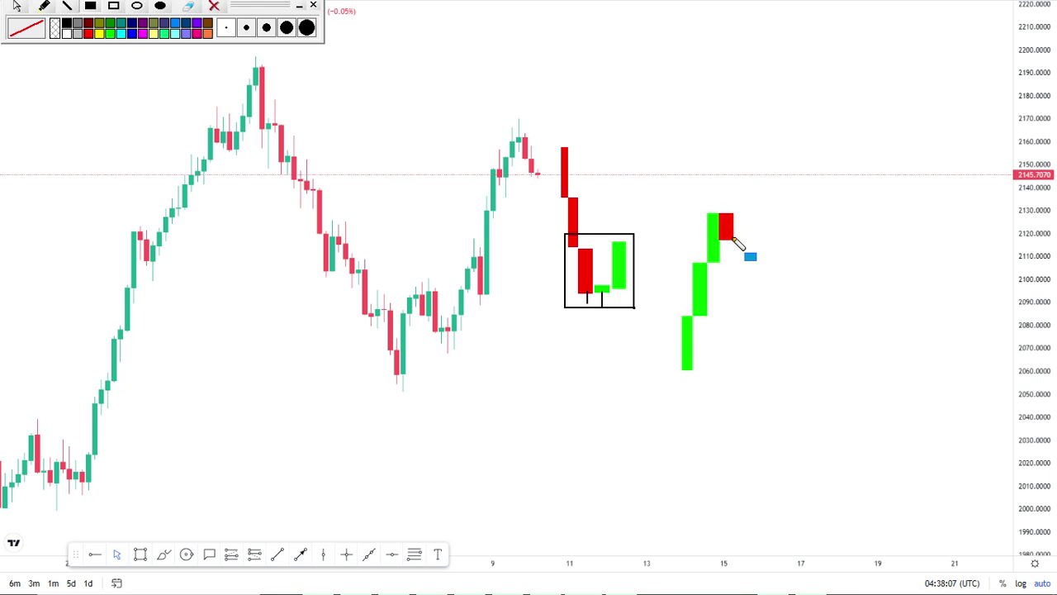
mouse_move(735, 240)
left_mouse_down()
mouse_move(774, 275)
mouse_move(756, 277)
mouse_move(760, 299)
mouse_move(747, 290)
left_mouse_up()
Add black wicks above the red and top green candles, then box the right-hand group
left_click_drag(742, 239, 739, 193)
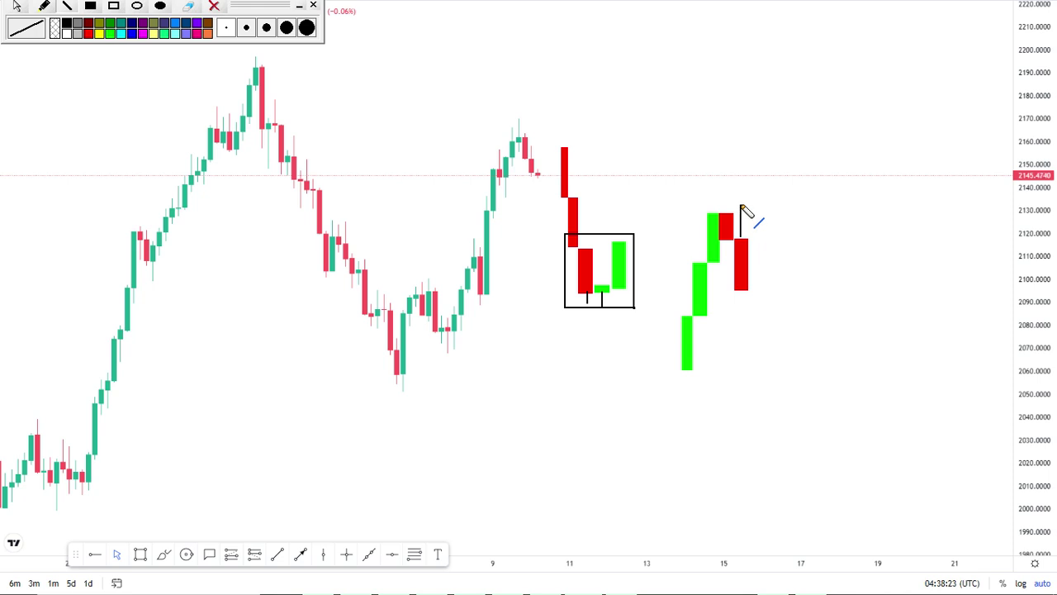
left_click(740, 207)
left_click(728, 213)
left_click_drag(713, 213, 712, 190)
left_click(712, 192)
mouse_move(689, 179)
left_mouse_down()
mouse_move(792, 290)
mouse_move(839, 295)
left_mouse_up()
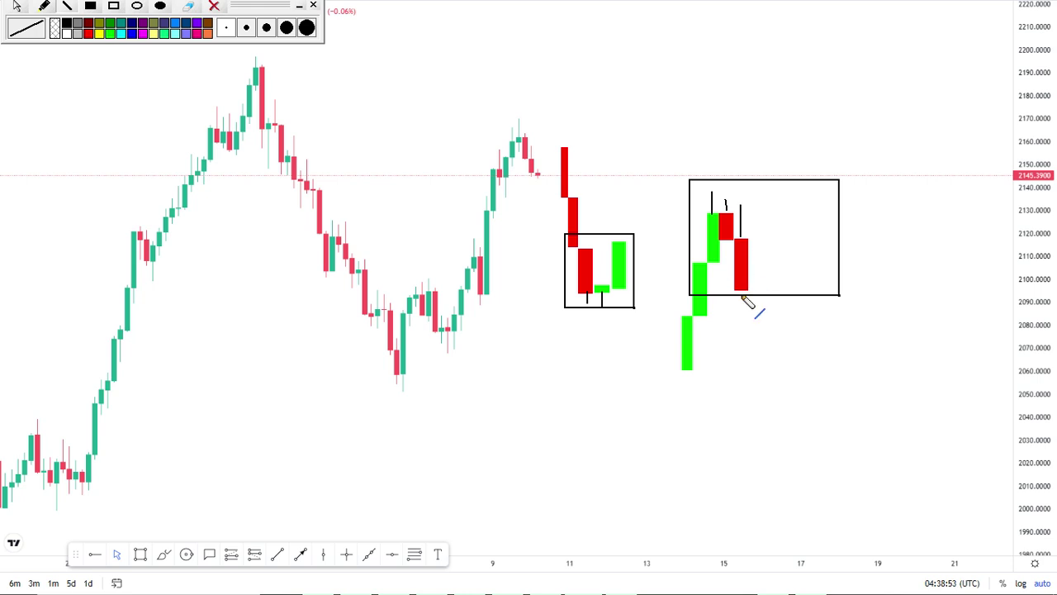
Draw two horizontal black lines, then clear every pen annotation from the chart
mouse_move(732, 290)
left_mouse_down()
mouse_move(801, 301)
mouse_move(756, 290)
mouse_move(850, 289)
left_mouse_up()
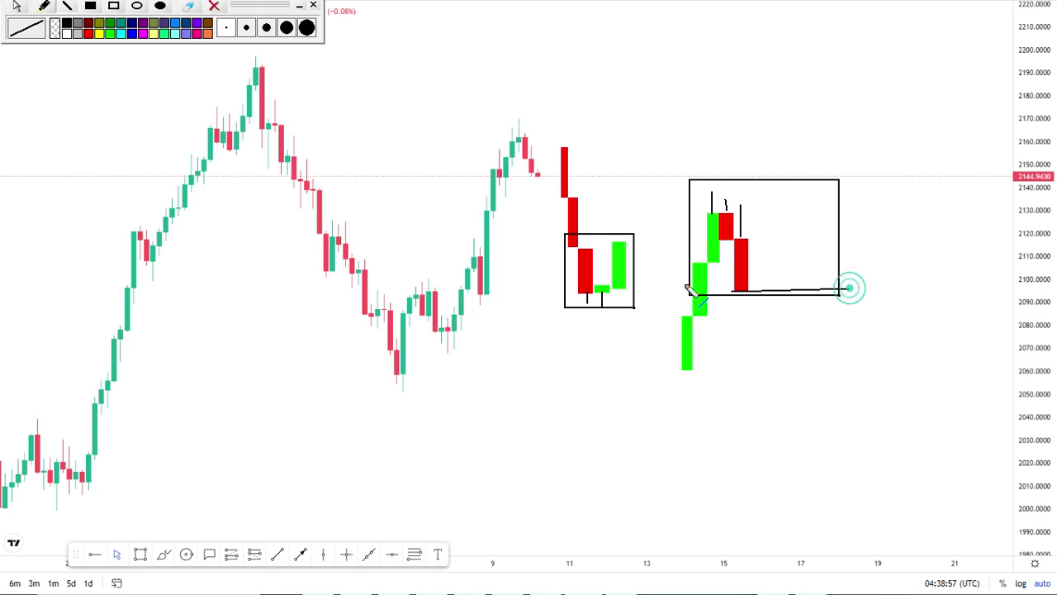
mouse_move(604, 247)
left_mouse_down()
mouse_move(674, 247)
mouse_move(666, 241)
left_mouse_up()
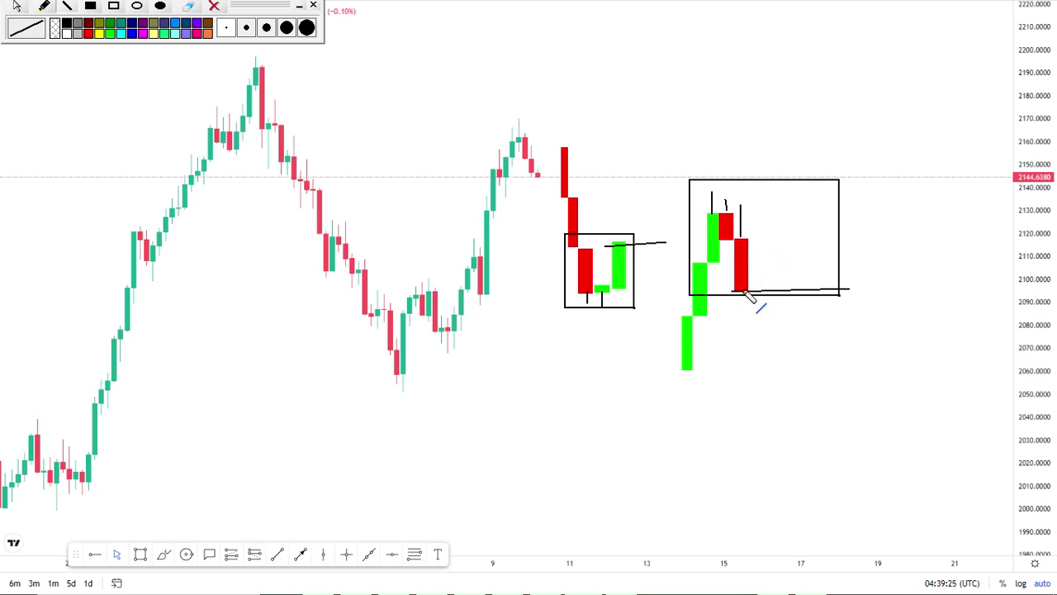
left_click(214, 7)
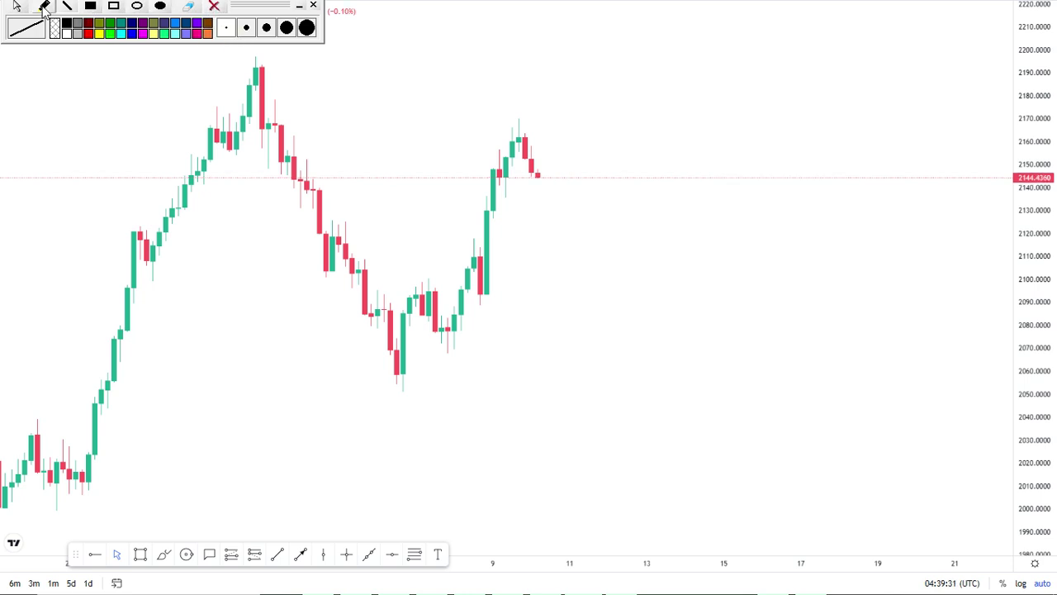
Pan, zoom and squeeze the price scale to frame the recent June dip and rebound
left_click_drag(543, 193, 705, 210)
scroll(546, 205, "up", 2)
scroll(545, 205, "down", 2)
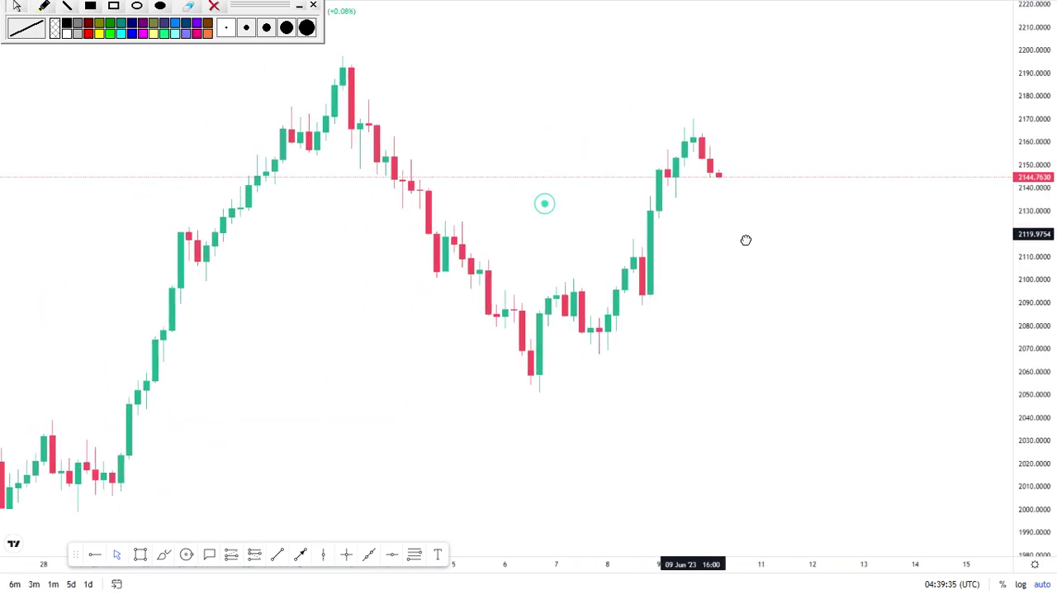
scroll(757, 161, "up", 1)
scroll(791, 177, "right", 1)
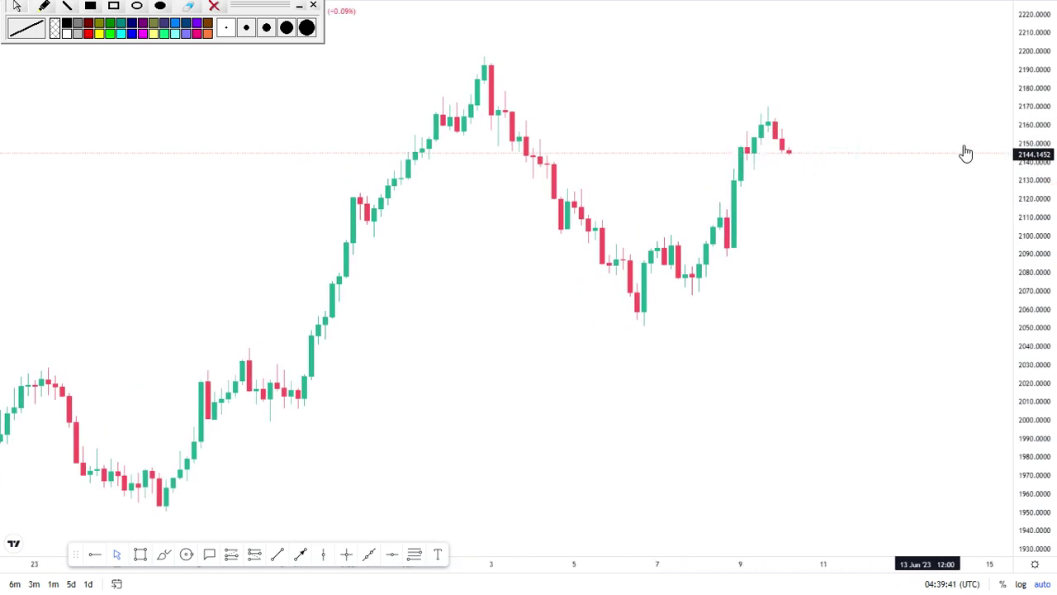
left_click_drag(1052, 99, 1031, 118)
scroll(833, 233, "up", 1)
scroll(833, 232, "up", 2)
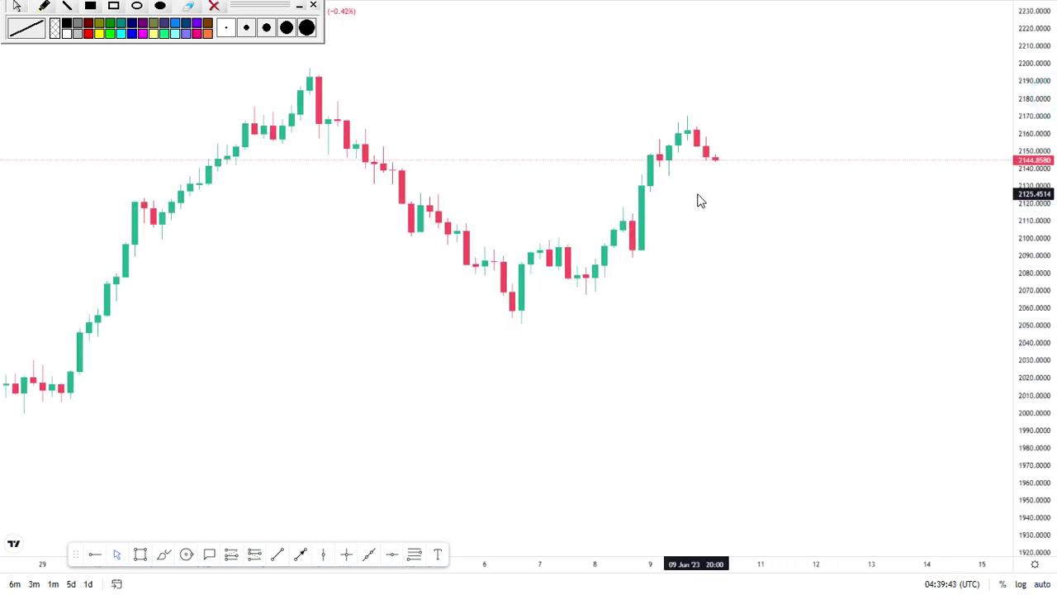
left_click_drag(698, 200, 656, 253)
scroll(503, 245, "up", 2)
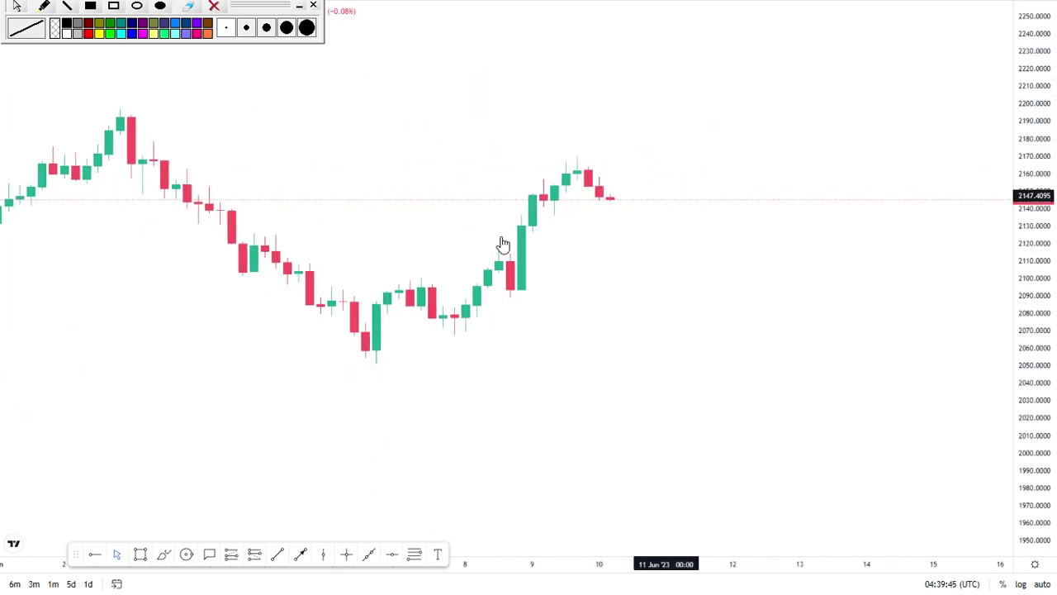
left_click_drag(501, 240, 500, 296)
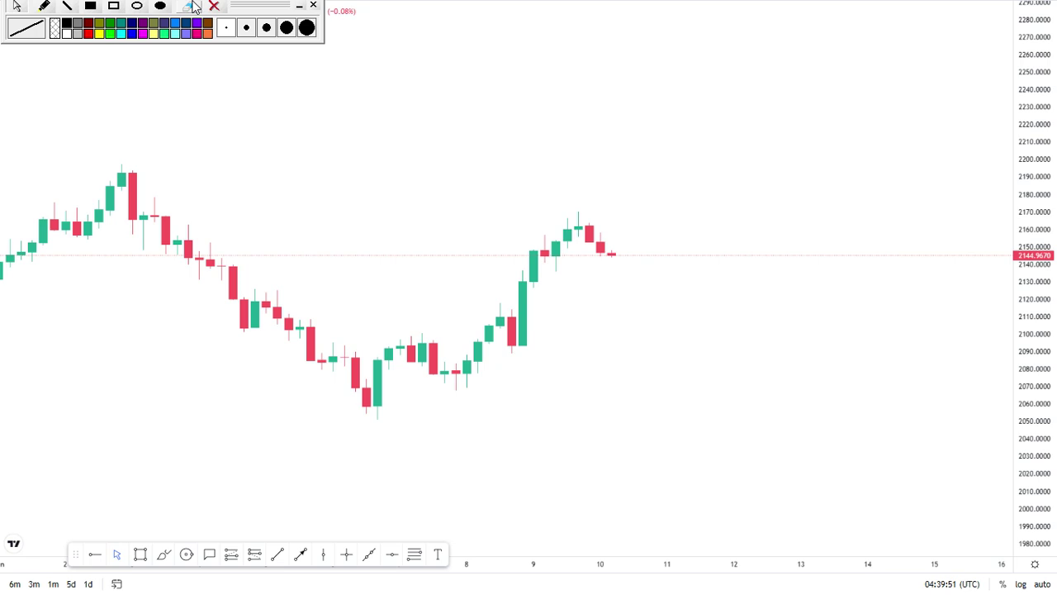
left_click(114, 10)
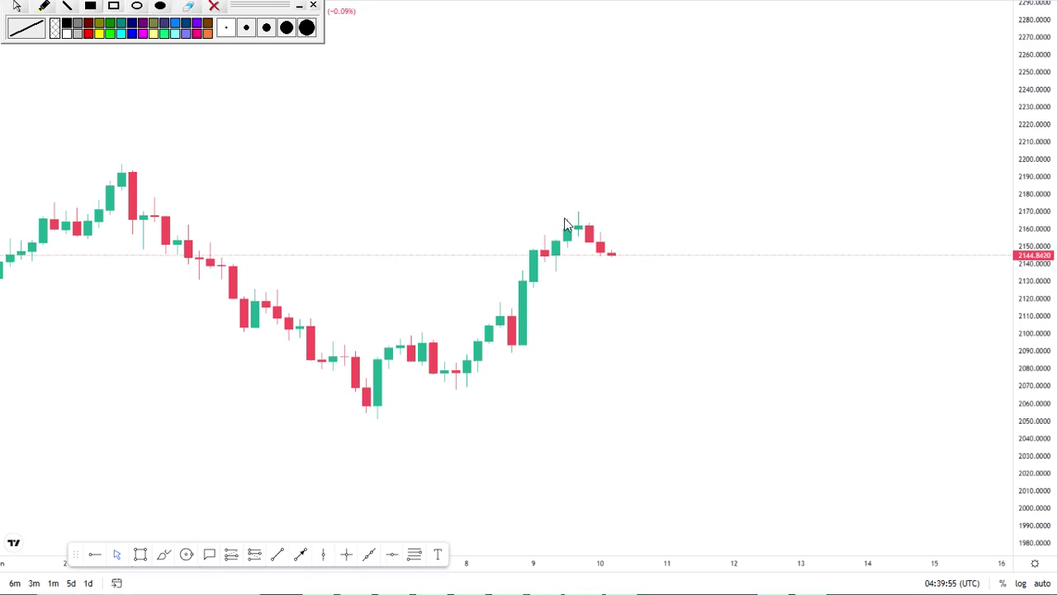
Box the peak candles and add two marker strokes, then erase them all and exit drawing mode
left_click_drag(596, 242, 579, 223)
left_click_drag(558, 215, 597, 251)
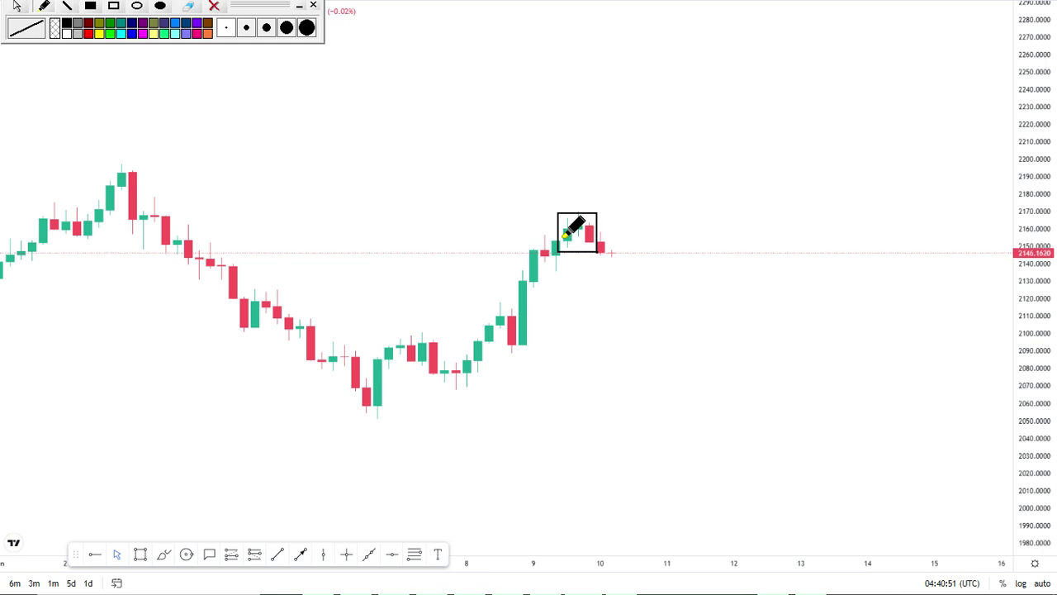
left_click_drag(567, 225, 550, 168)
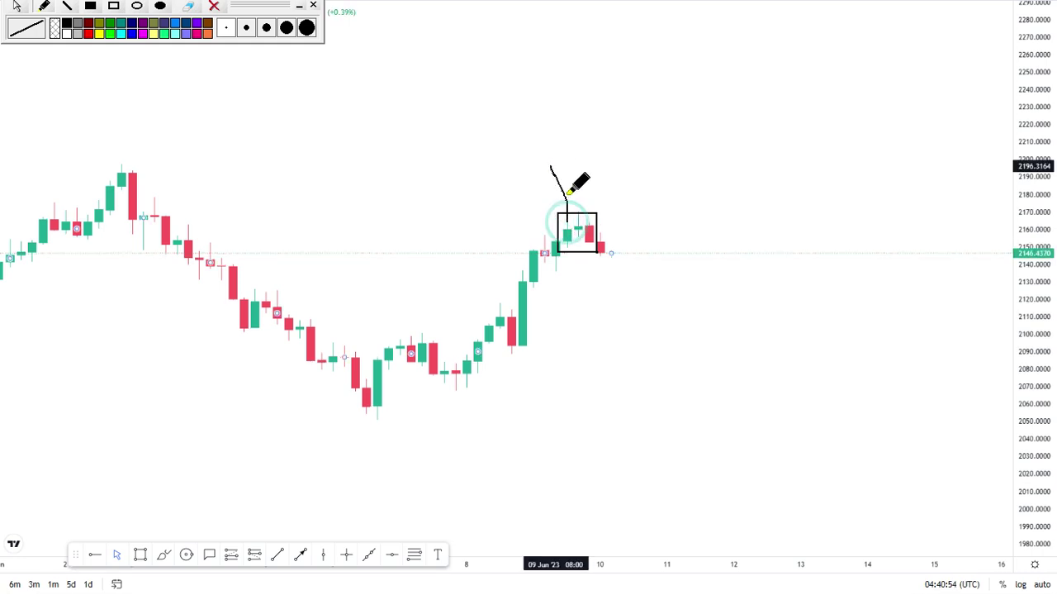
left_click_drag(593, 213, 607, 175)
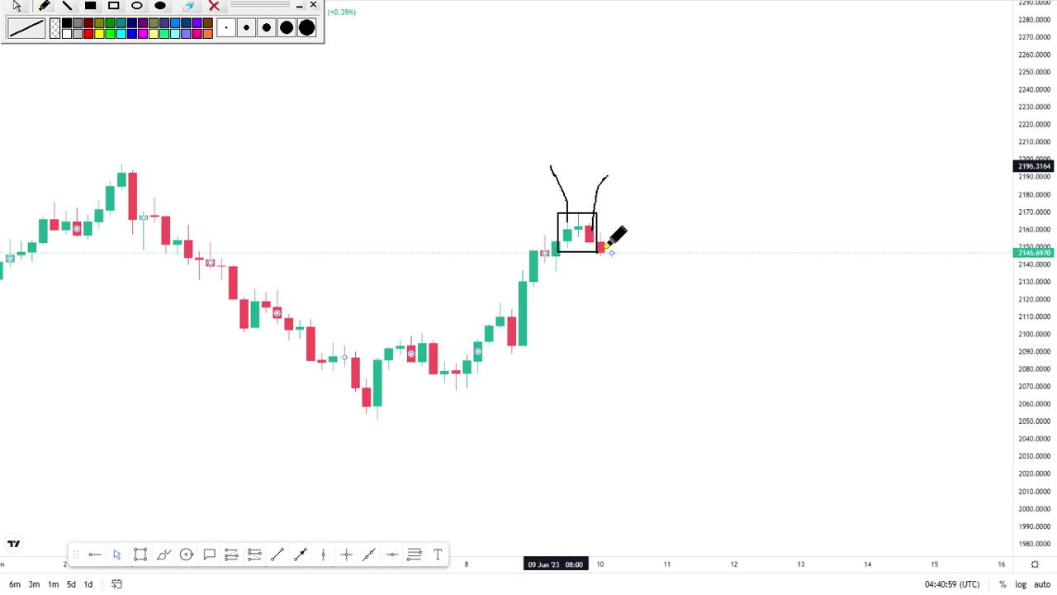
left_click(214, 6)
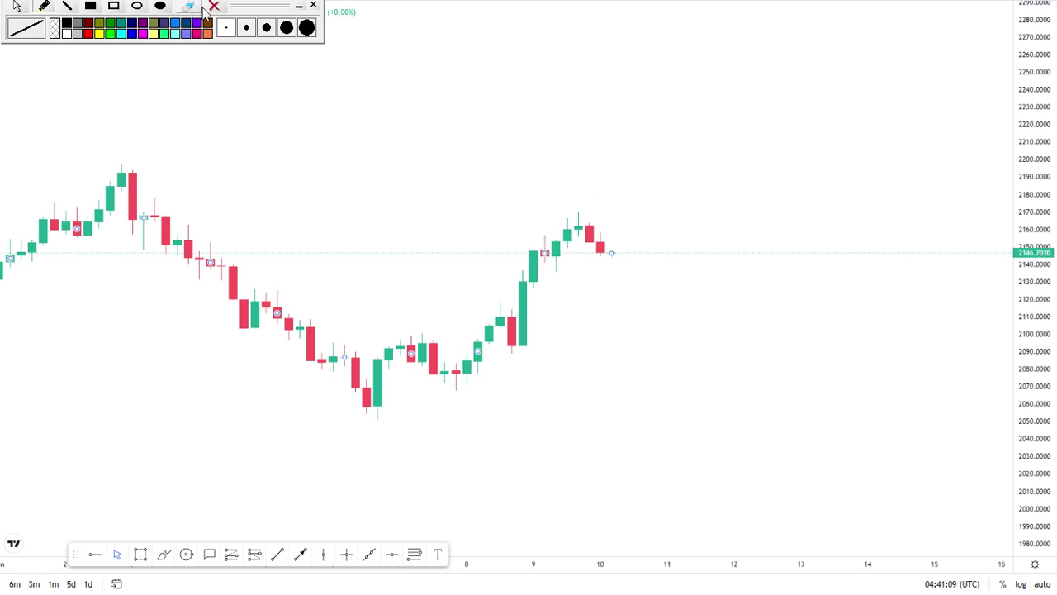
left_click(16, 8)
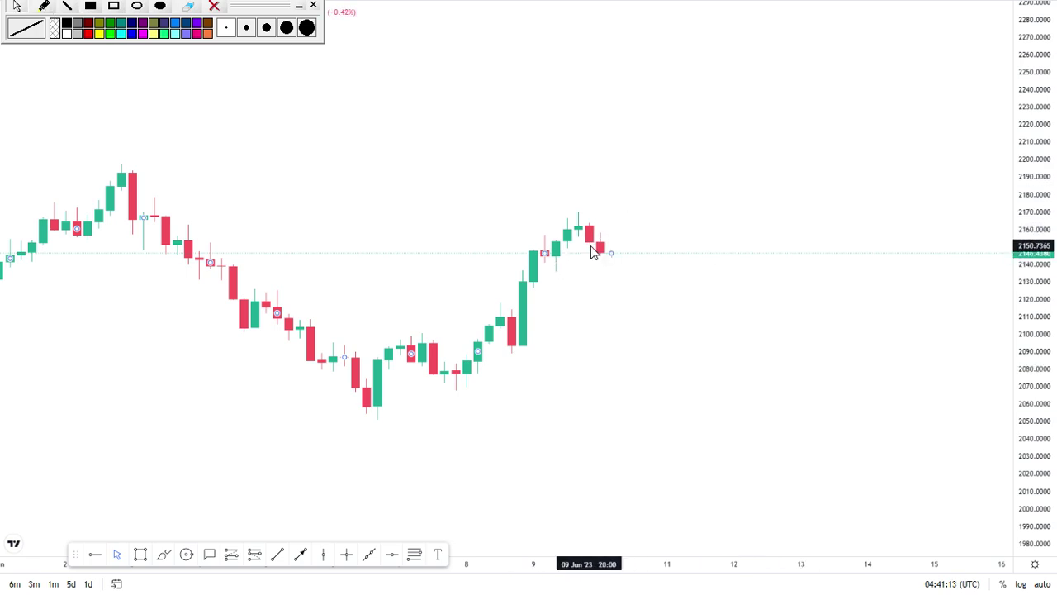
Pan back to earlier candles and box the June 6 low pair near 2050
left_click_drag(368, 317, 523, 226)
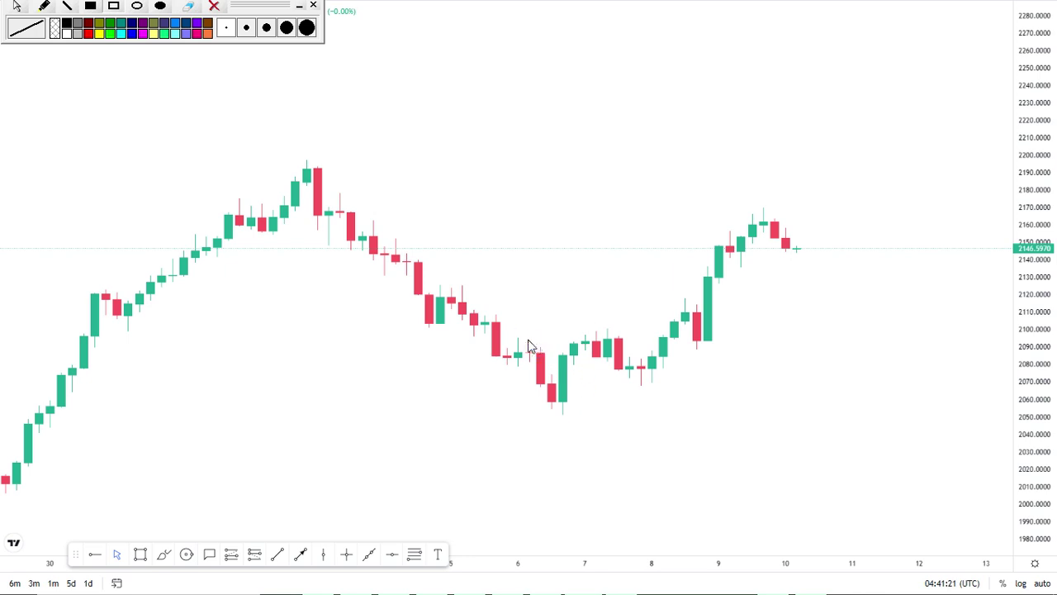
mouse_move(531, 342)
left_mouse_down()
mouse_move(578, 404)
mouse_move(575, 425)
left_mouse_up()
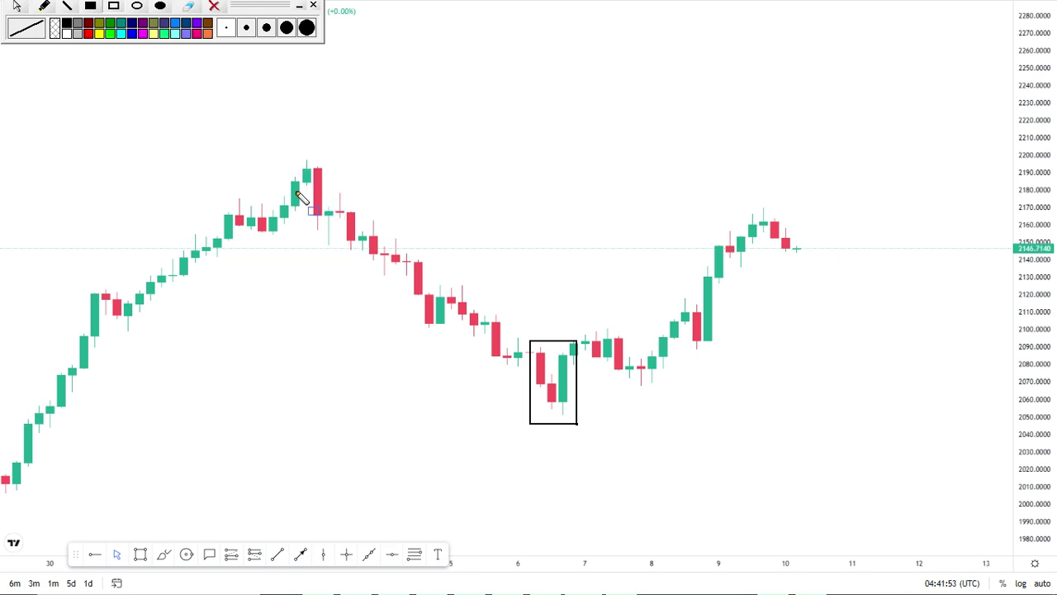
Box the 2195 main peak, the June 9–10 latest peak, and the early 2120 pullback candles
mouse_move(280, 154)
left_mouse_down()
mouse_move(319, 177)
mouse_move(331, 224)
left_mouse_up()
left_click(331, 218)
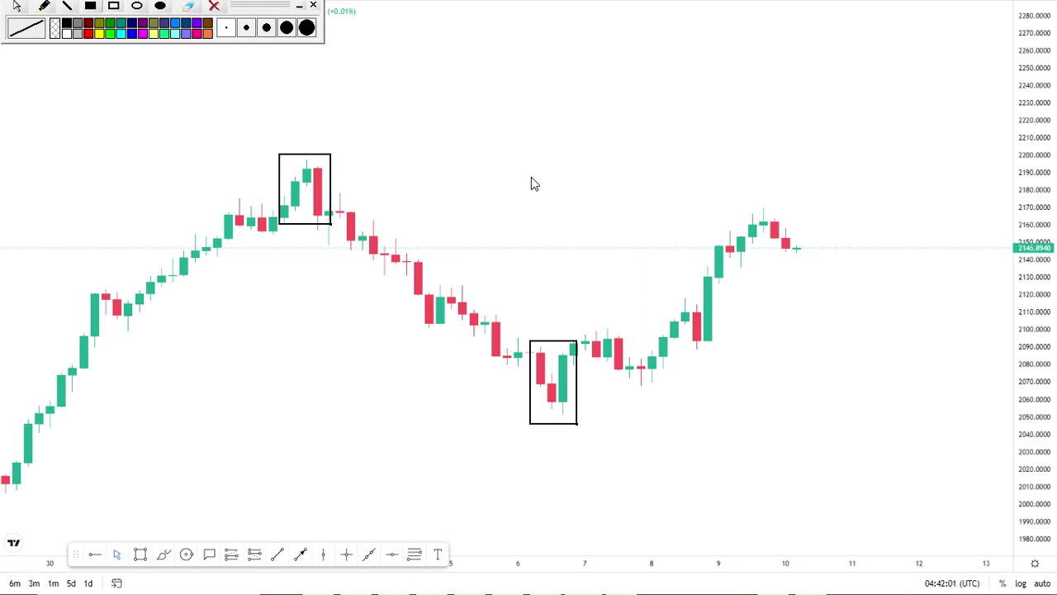
left_click_drag(735, 190, 782, 248)
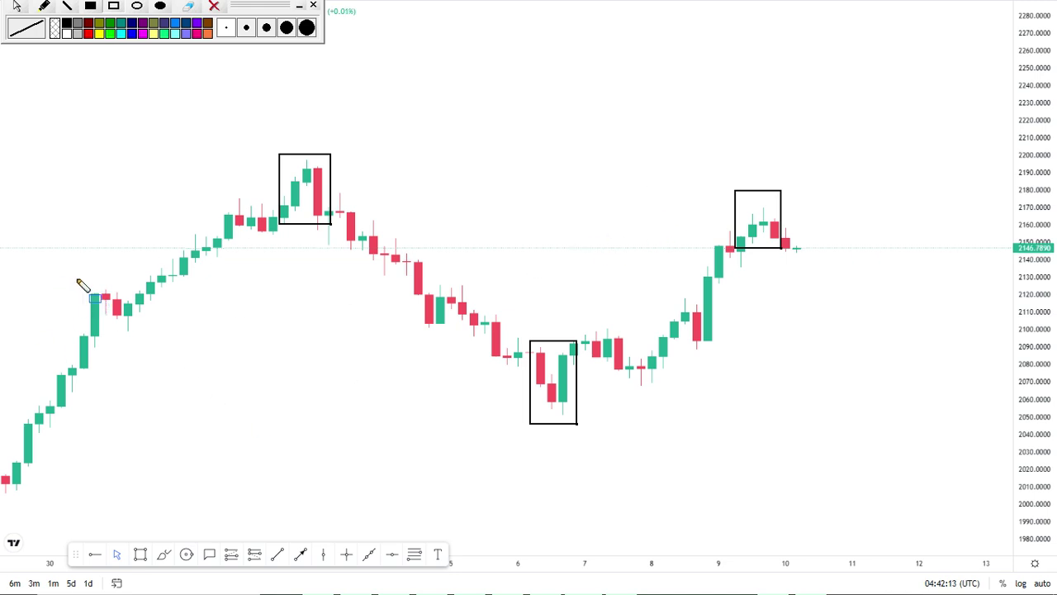
left_click_drag(85, 286, 127, 346)
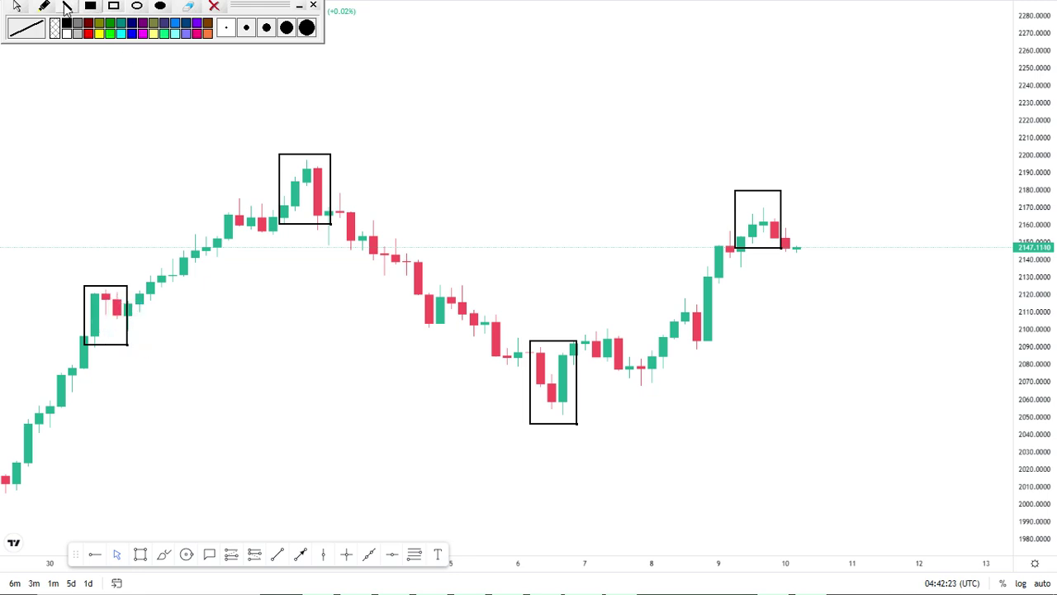
Sketch a small mark above the left box, then erase all boxes and strokes
left_click(17, 8)
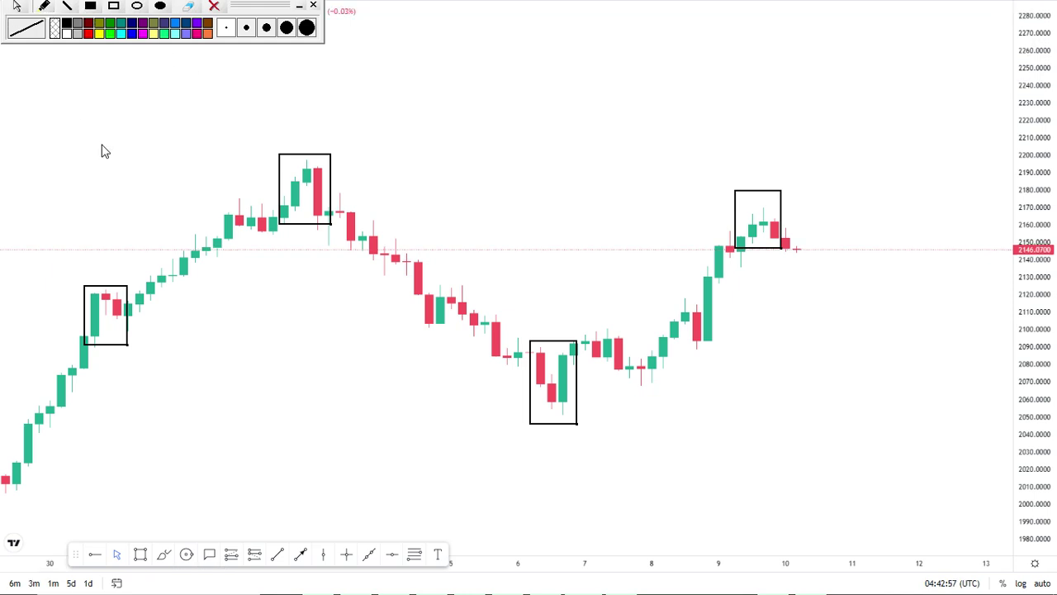
mouse_move(103, 217)
left_mouse_down()
mouse_move(120, 246)
mouse_move(113, 258)
left_mouse_up()
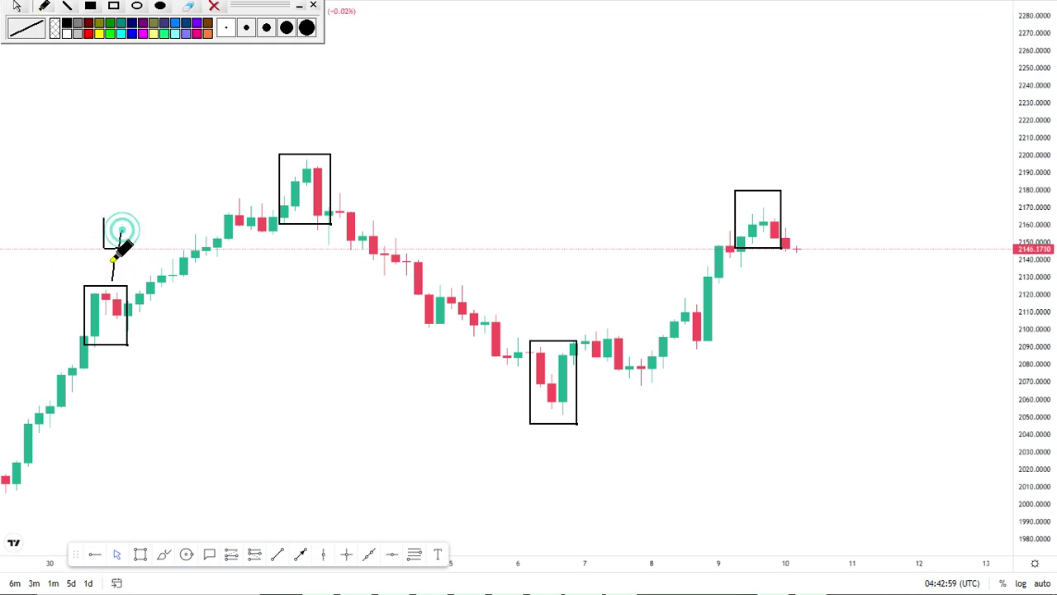
left_click(214, 6)
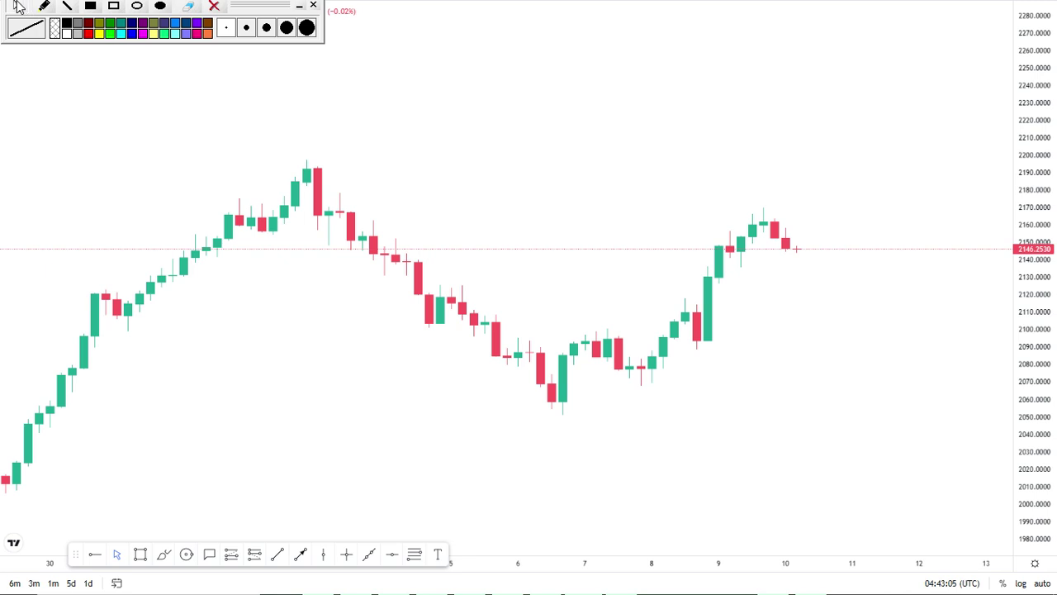
Place a short position on the latest candle with stop at 2172.69 and target at 2039.61
left_click(254, 554)
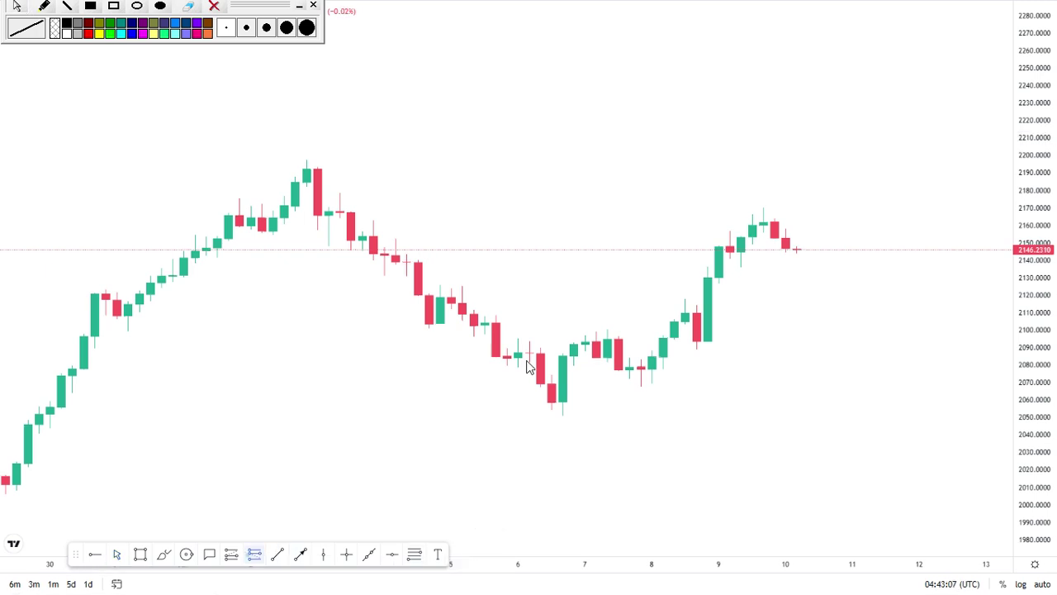
left_click(775, 239)
left_click_drag(774, 172, 760, 203)
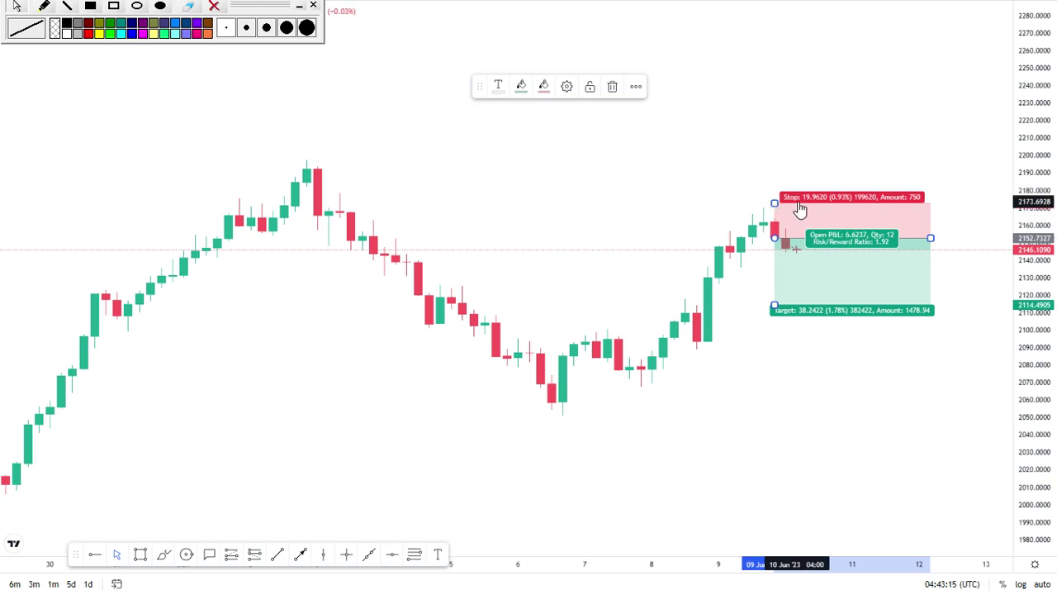
left_click_drag(776, 303, 777, 434)
left_click(702, 378)
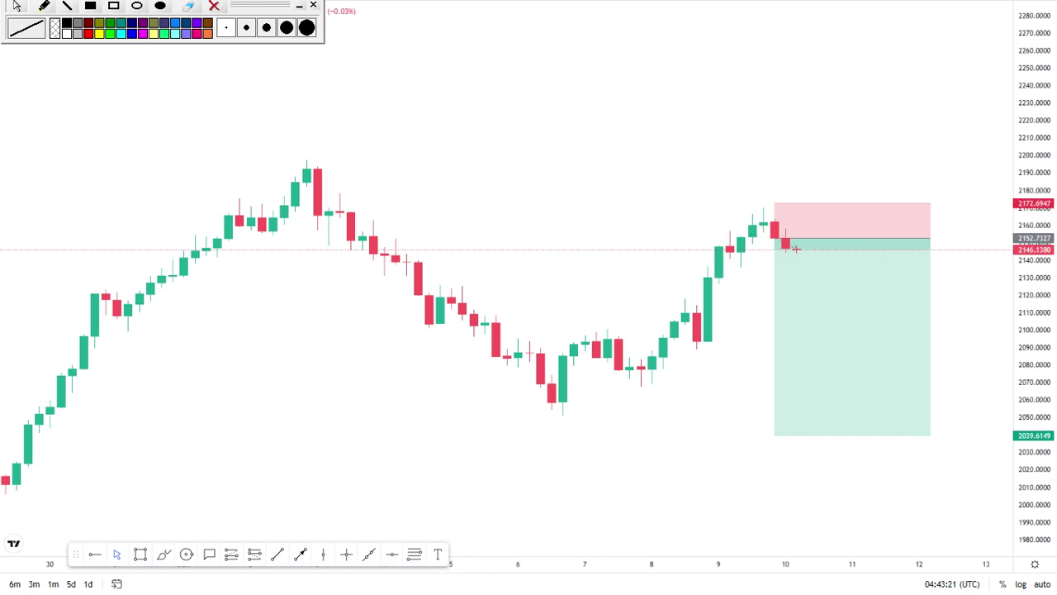
left_click(257, 555)
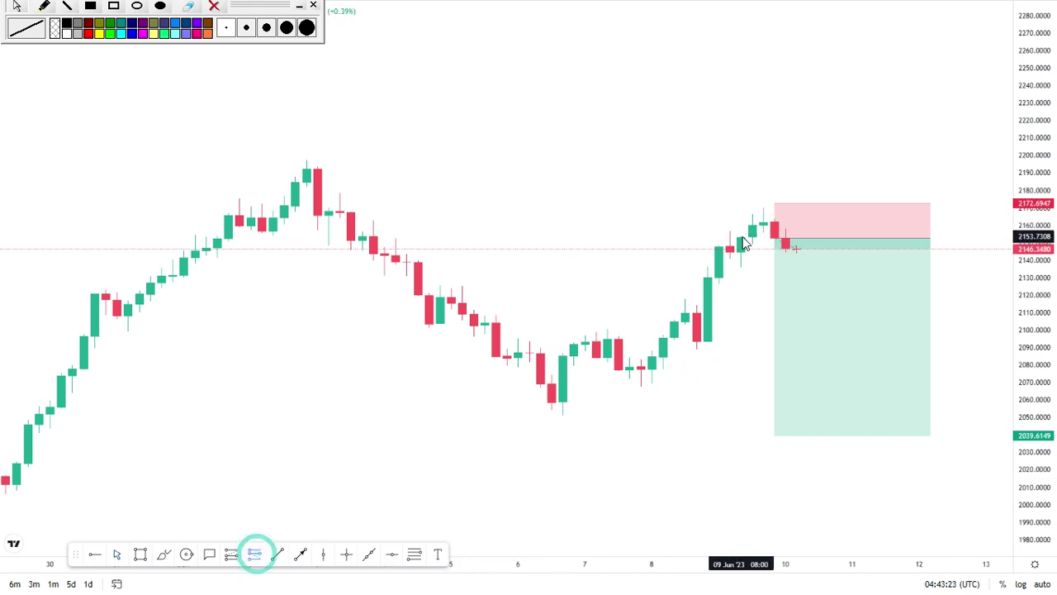
Place a long position on the June 6 dip candle with its target at about 2190.33
left_click(567, 356)
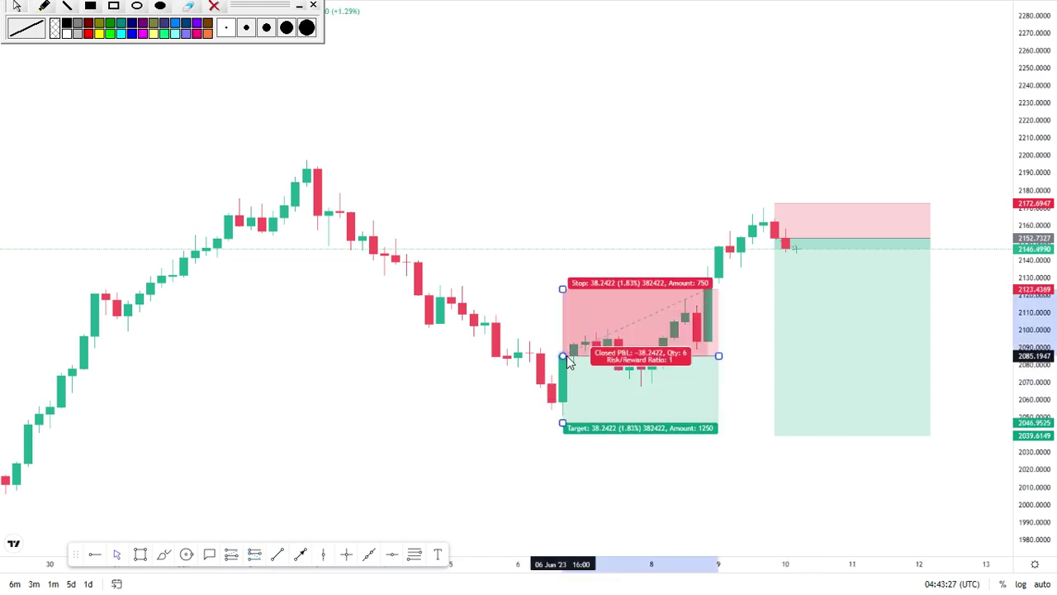
left_click(612, 88)
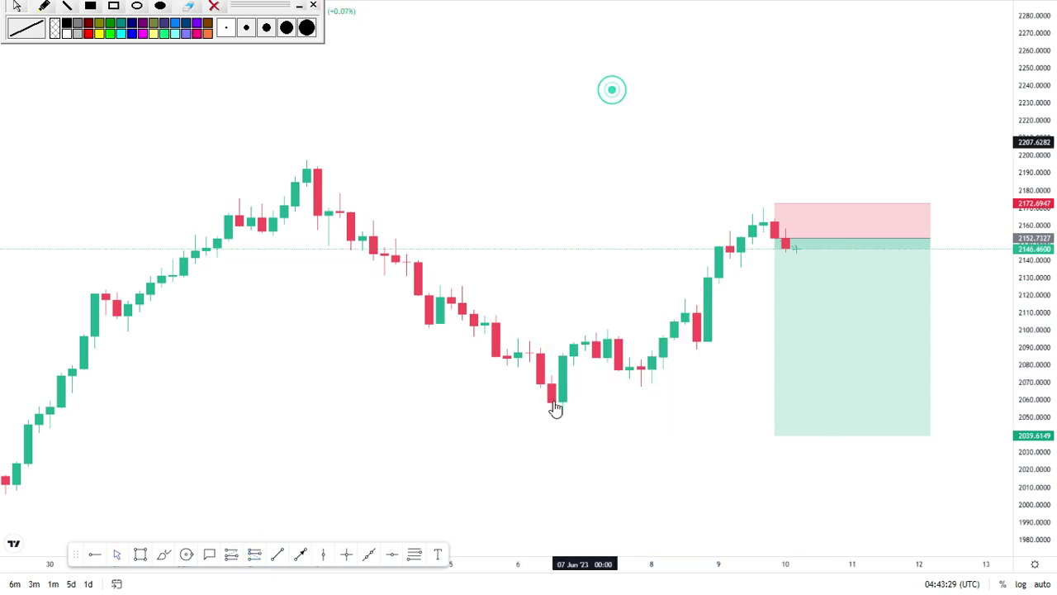
left_click(230, 555)
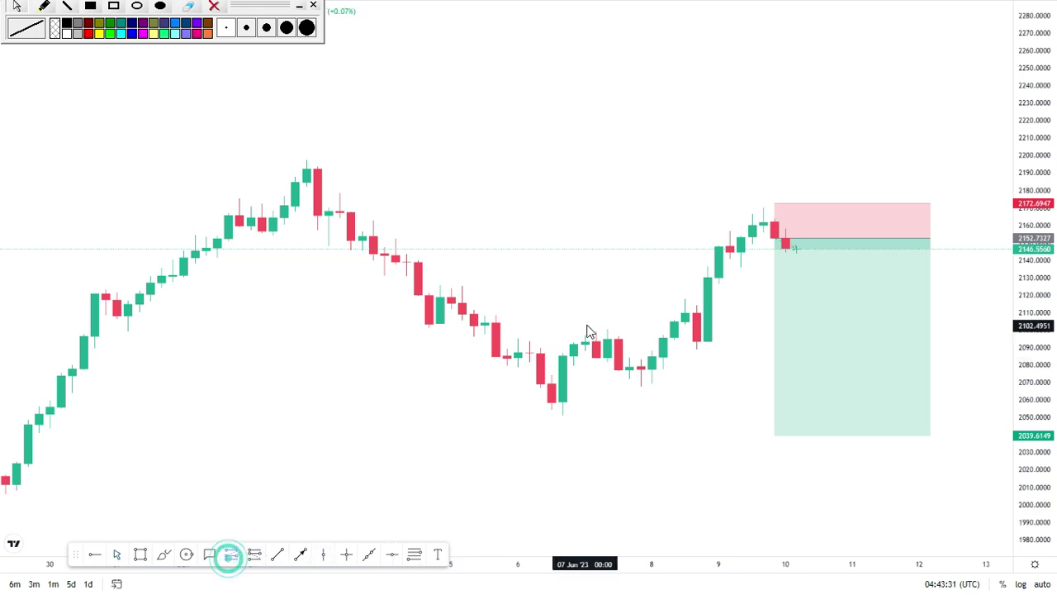
left_click(566, 355)
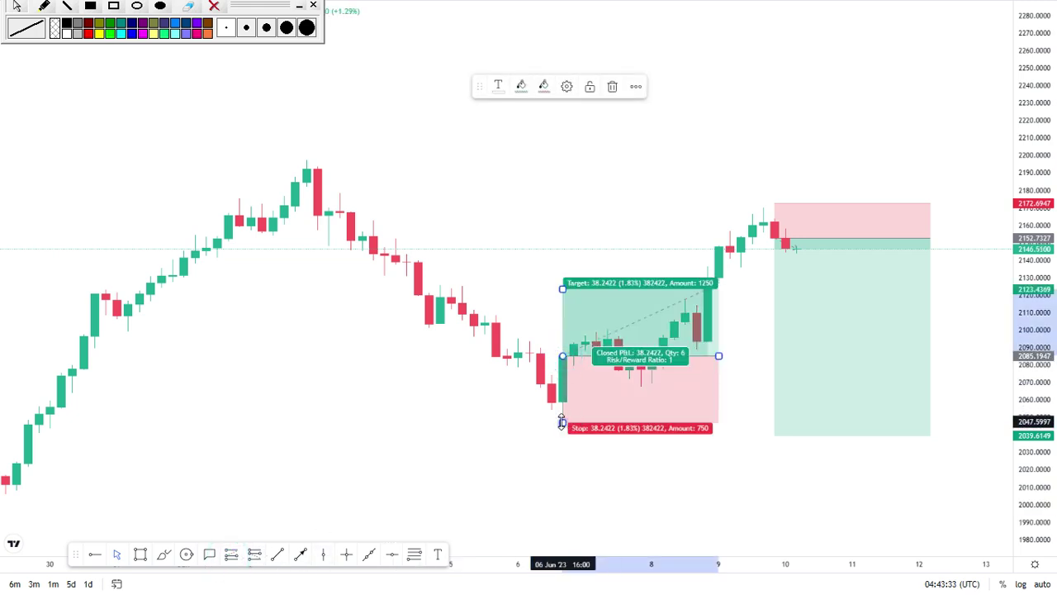
mouse_move(564, 289)
left_mouse_down()
mouse_move(607, 114)
mouse_move(623, 179)
left_mouse_up()
left_click_drag(431, 414, 516, 413)
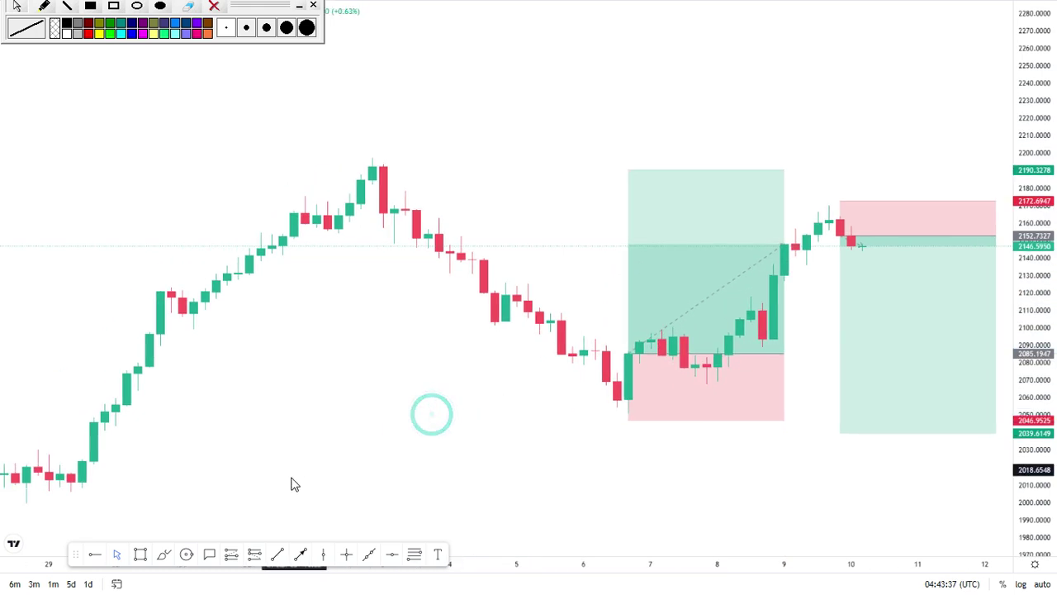
Place a short position at the 2195 peak, target stretched down near 2041 and stop lowered
left_click(255, 555)
left_click(385, 212)
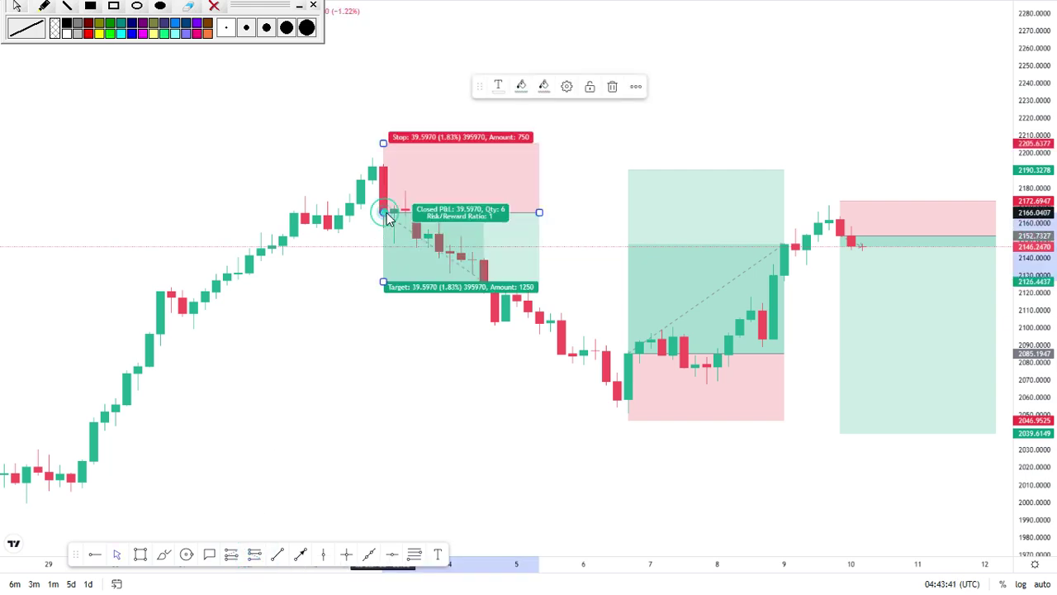
mouse_move(383, 281)
left_mouse_down()
mouse_move(459, 450)
mouse_move(458, 426)
left_mouse_up()
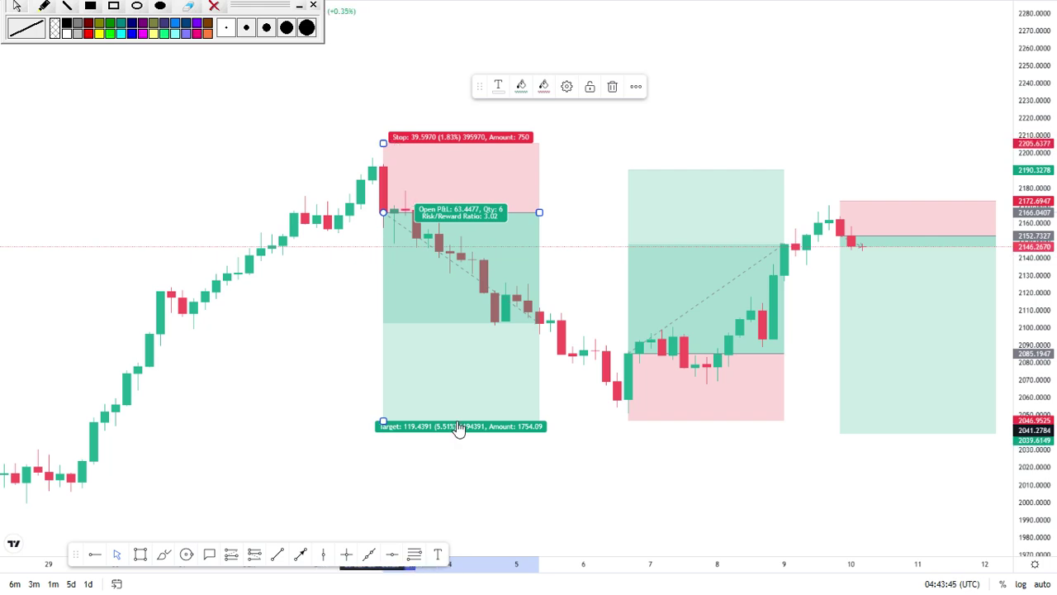
left_click_drag(383, 142, 382, 151)
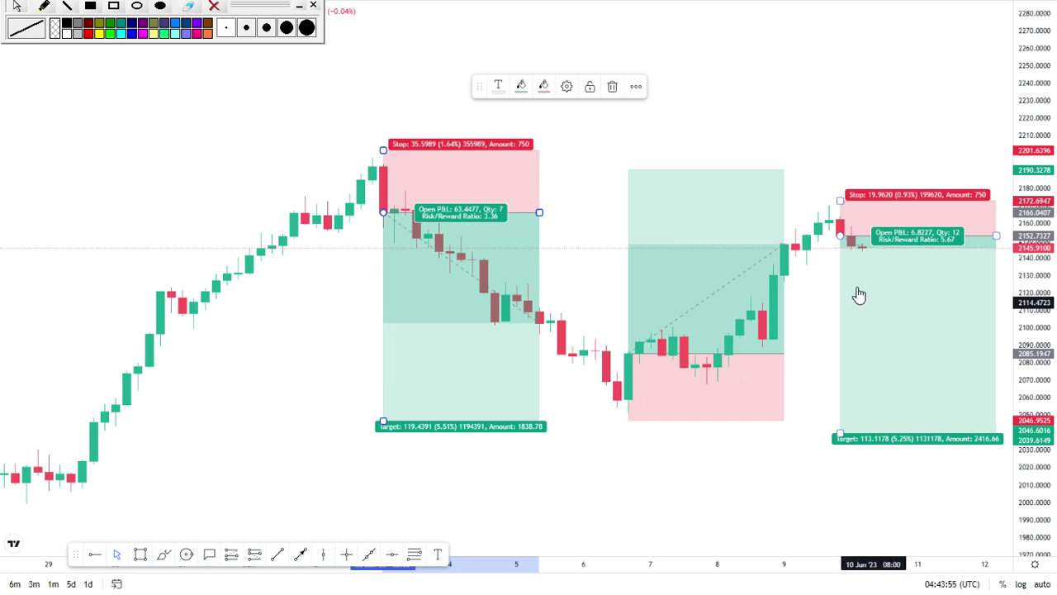
left_click_drag(221, 401, 262, 373)
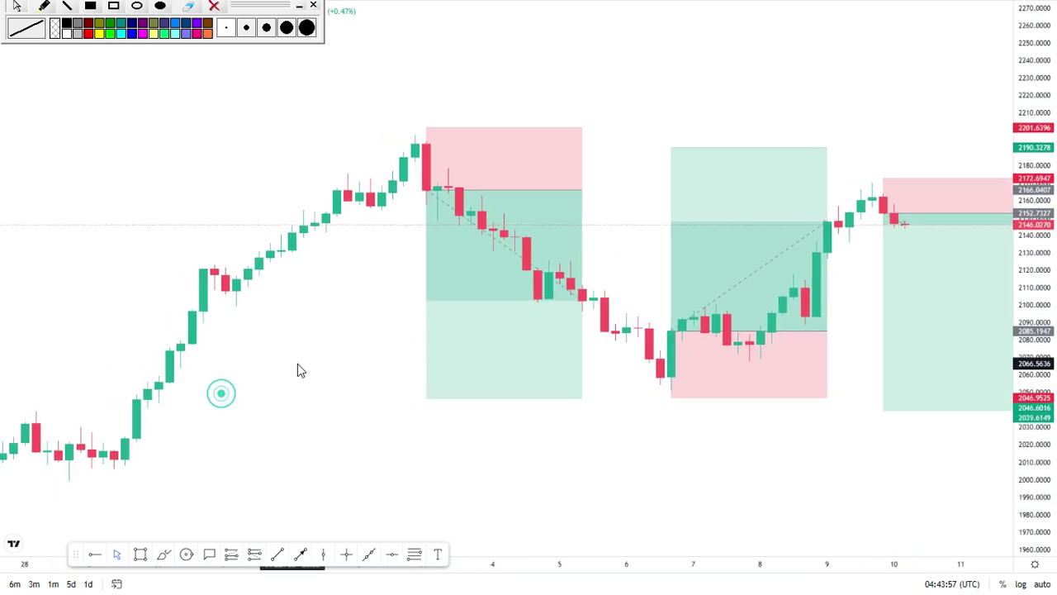
Short the early pullback near 2108 with stop 2130.11, target 2016.33 and a narrower time span
left_click_drag(213, 315, 277, 312)
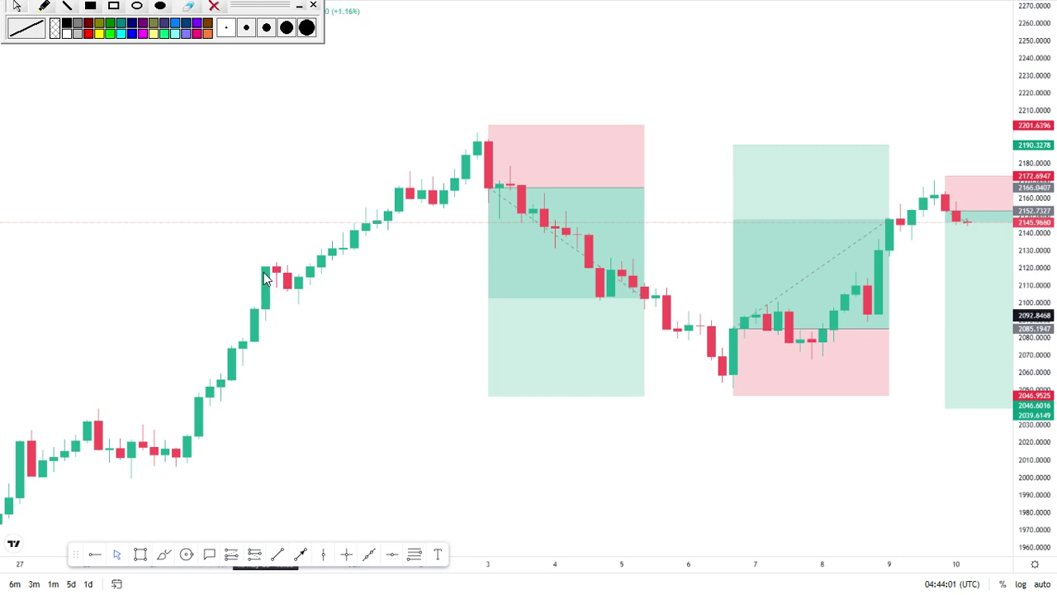
left_click(257, 555)
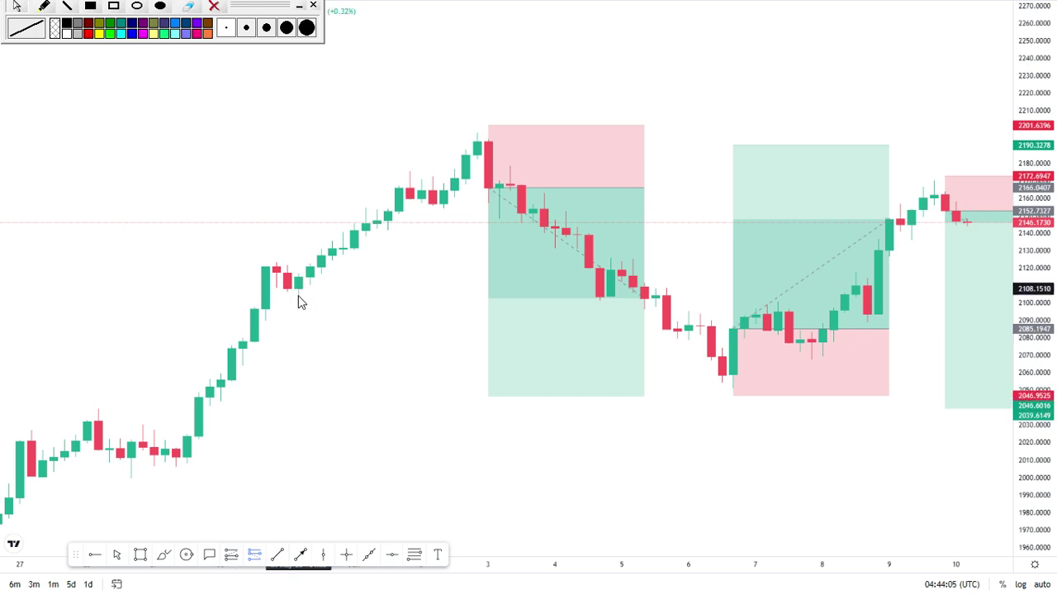
left_click(289, 290)
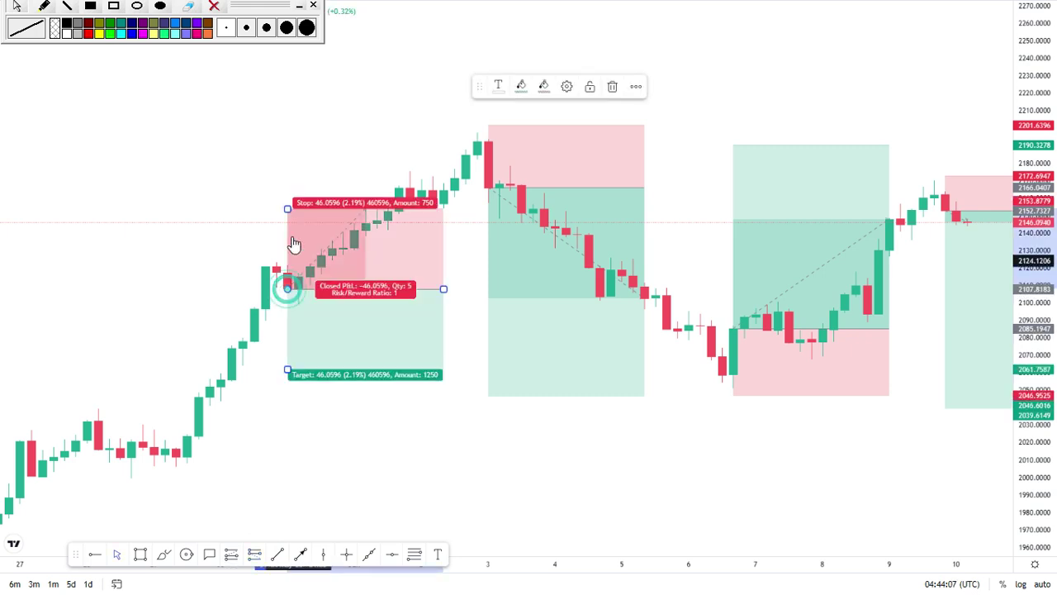
left_click_drag(286, 211, 287, 249)
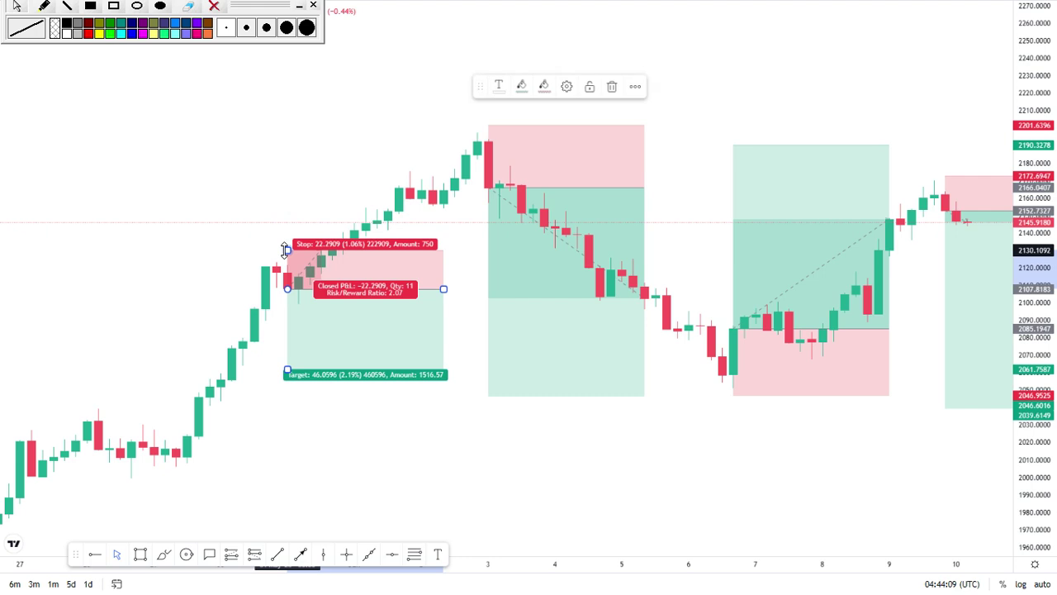
left_click_drag(286, 370, 286, 450)
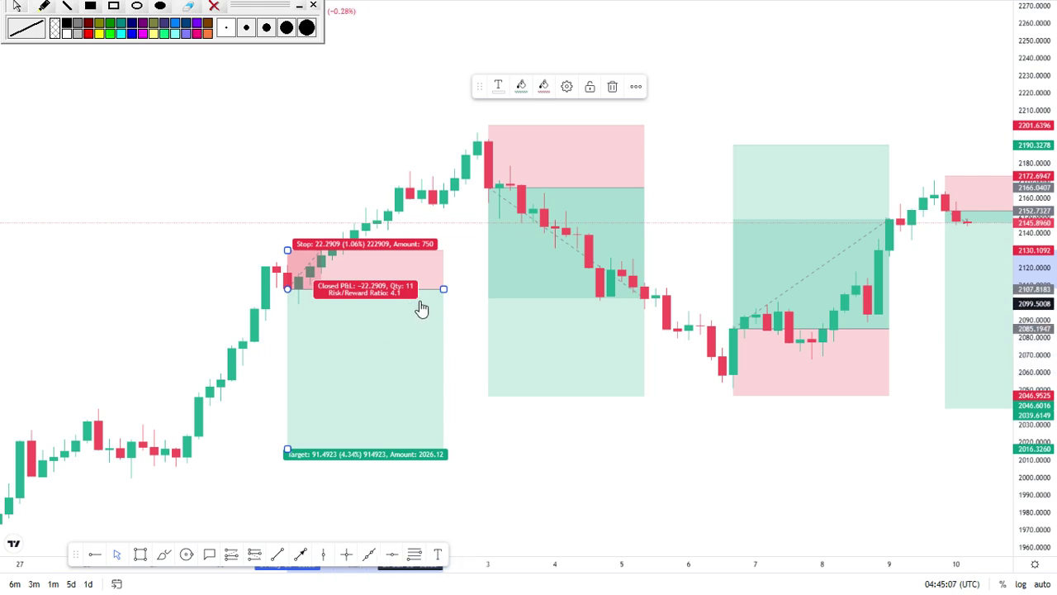
left_click_drag(443, 288, 377, 288)
left_click(442, 288)
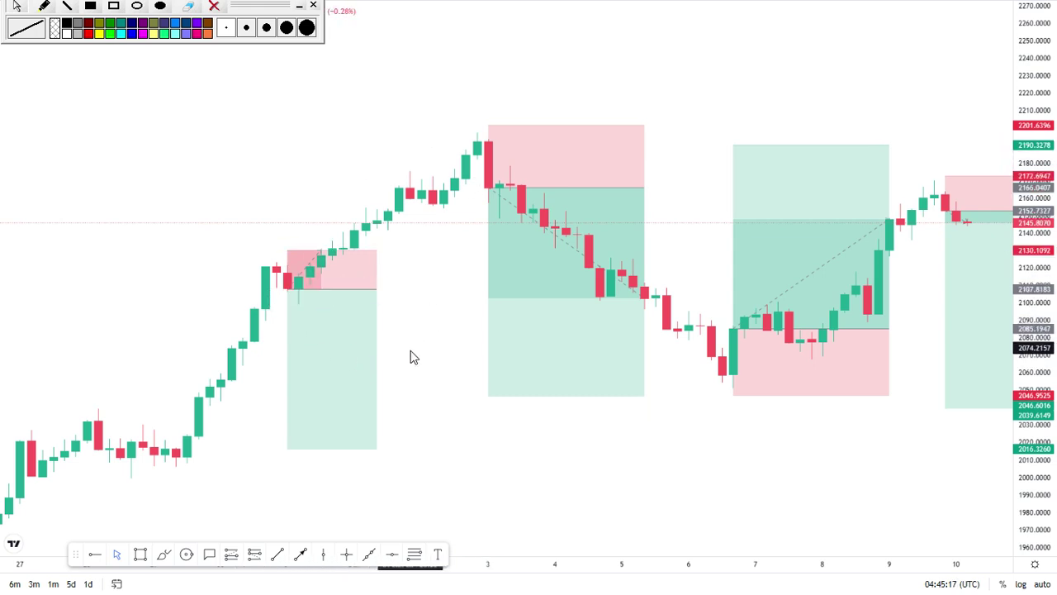
Delete the early-pullback position and the next short position drawing
scroll(386, 363, "down", 3)
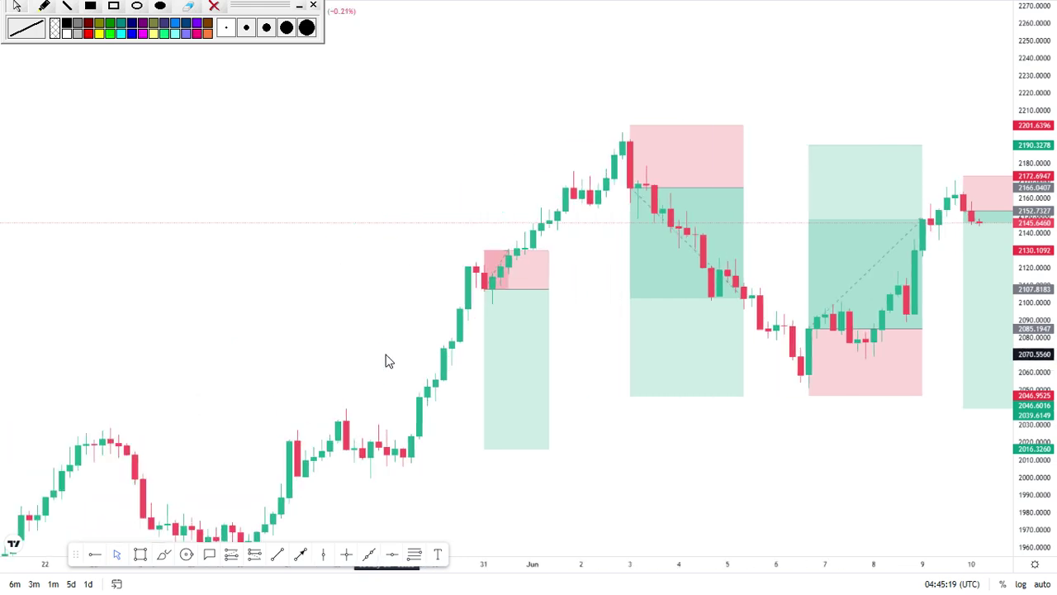
left_click_drag(351, 344, 262, 246)
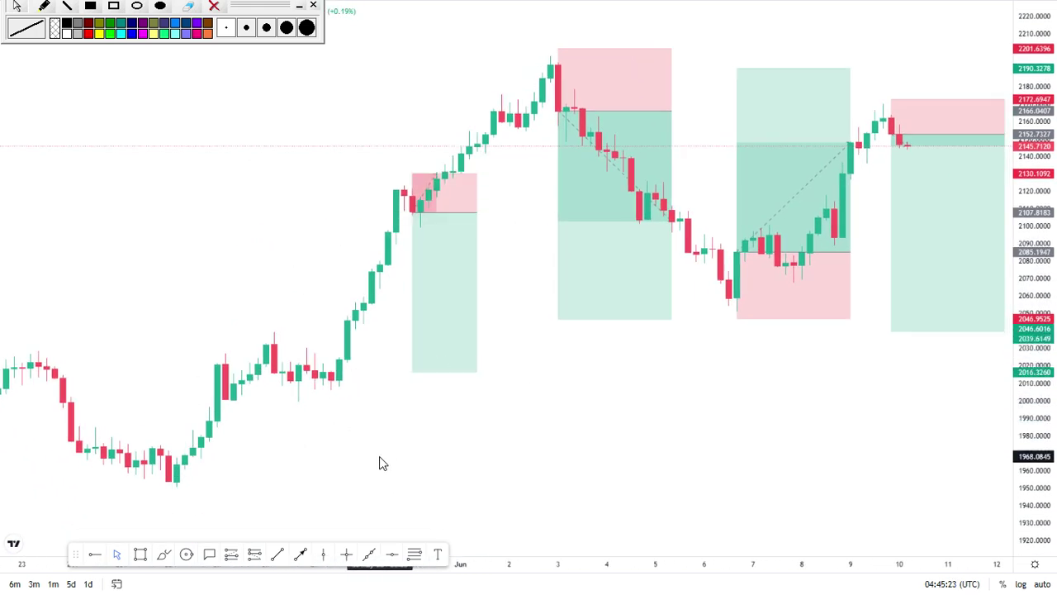
left_click(444, 267)
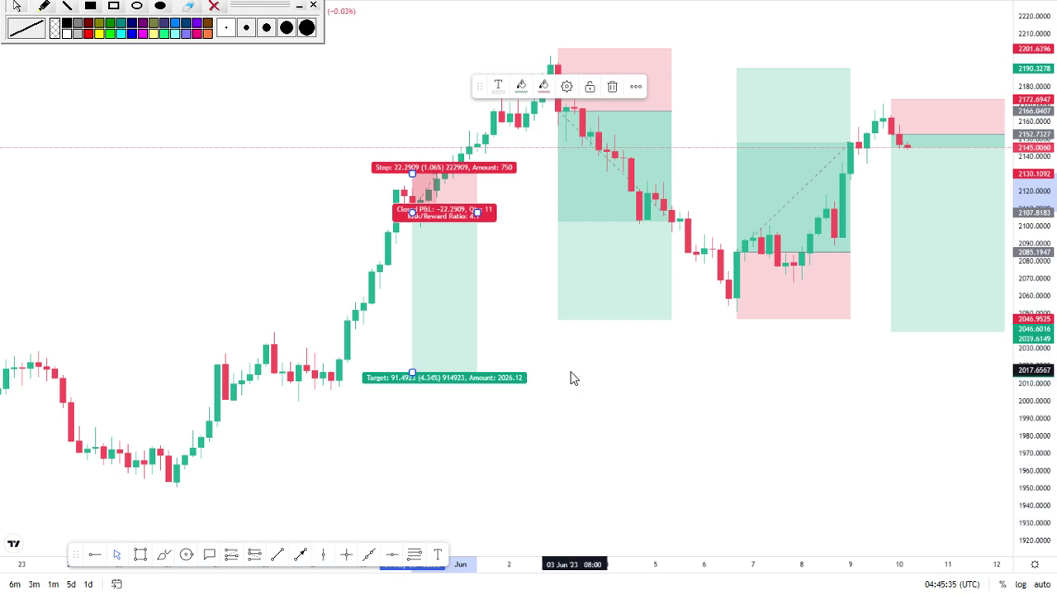
left_click(612, 87)
left_click(588, 210)
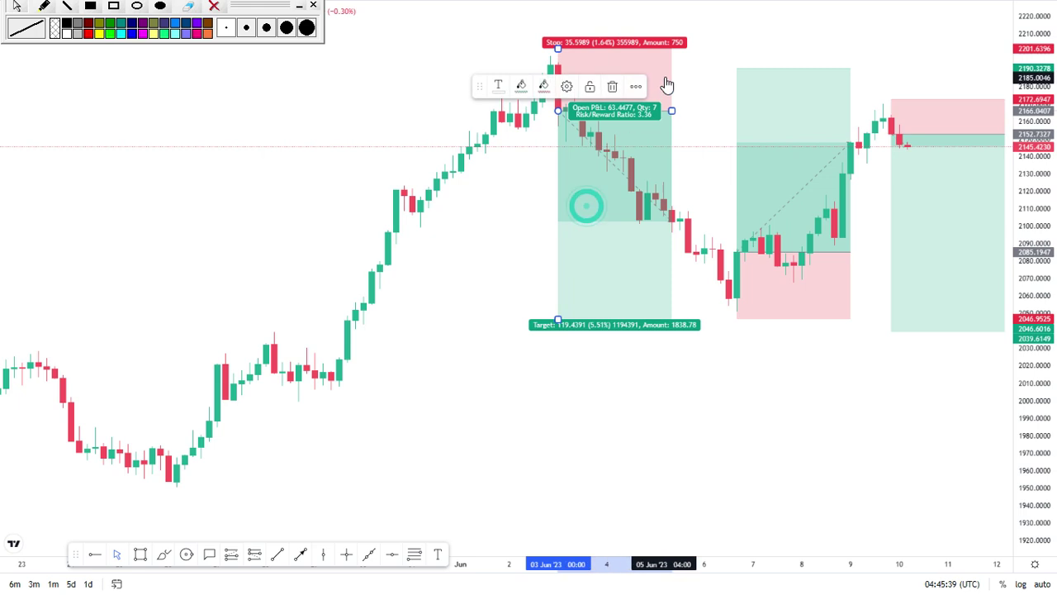
left_click(611, 85)
Delete the remaining long and short position drawings, leaving only the candles
scroll(640, 173, "right", 5)
left_click(615, 204)
left_click(611, 86)
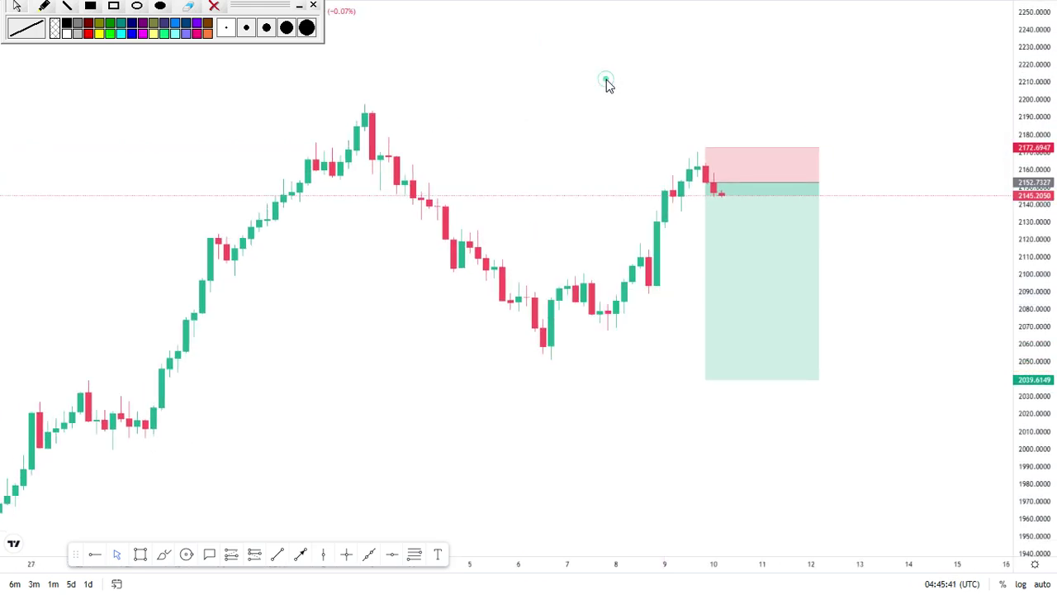
left_click(731, 209)
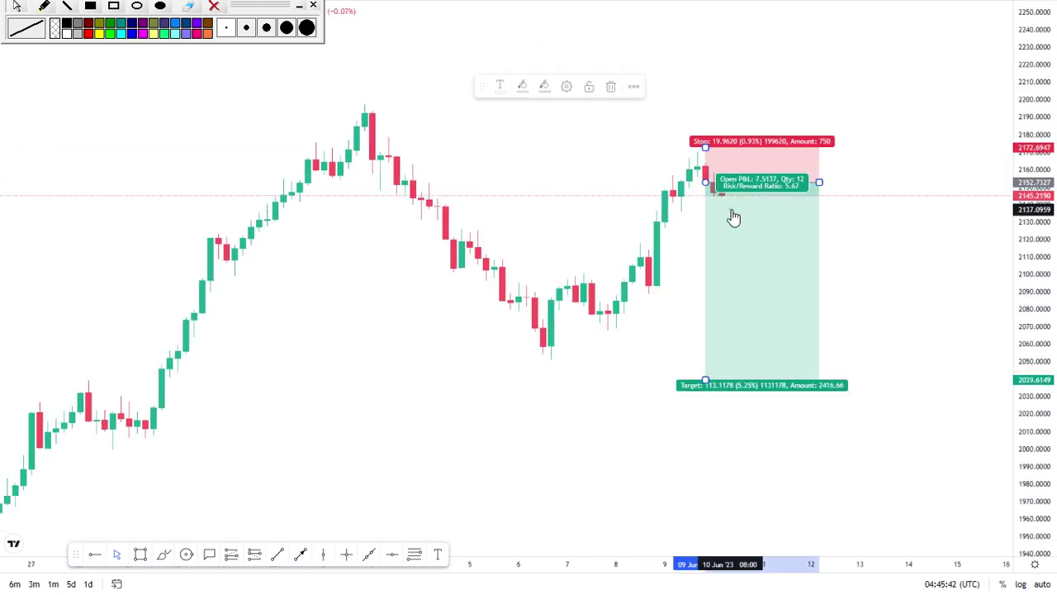
left_click(614, 87)
left_click_drag(712, 253, 636, 300)
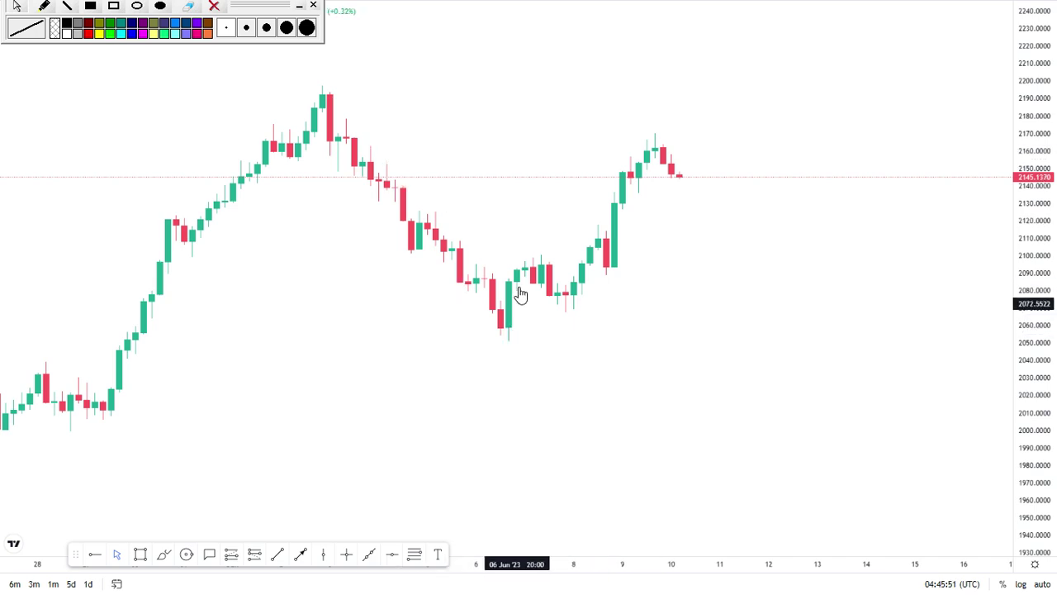
left_click_drag(163, 398, 254, 368)
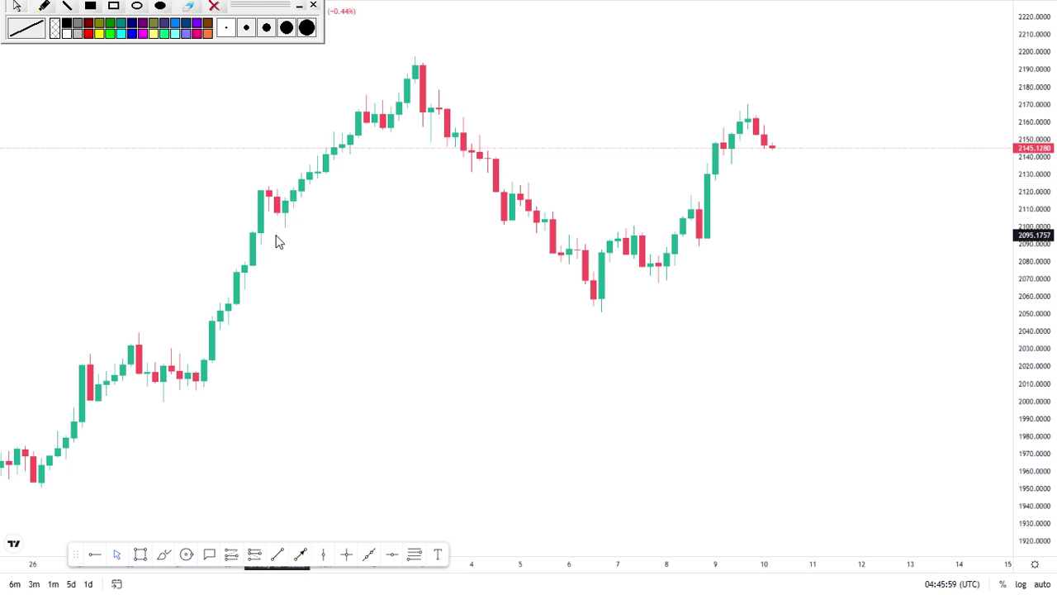
left_click_drag(737, 229, 673, 243)
Draw a small shaded rectangle over the June 9–10 peak candles spanning about 2148–2170
left_click(139, 555)
left_click_drag(682, 141, 691, 155)
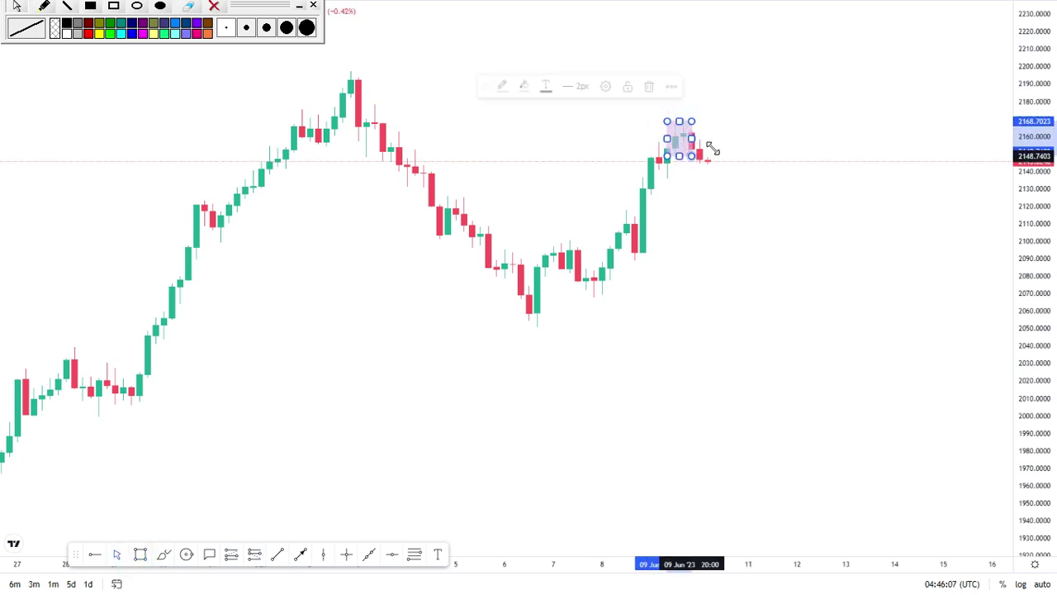
left_click(784, 123)
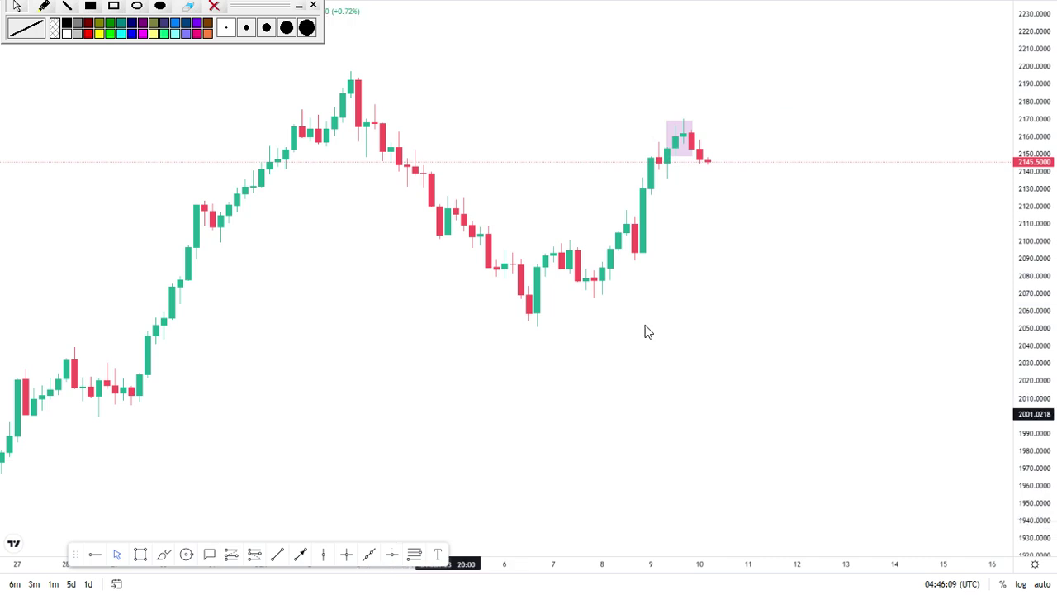
left_click_drag(699, 303, 344, 299)
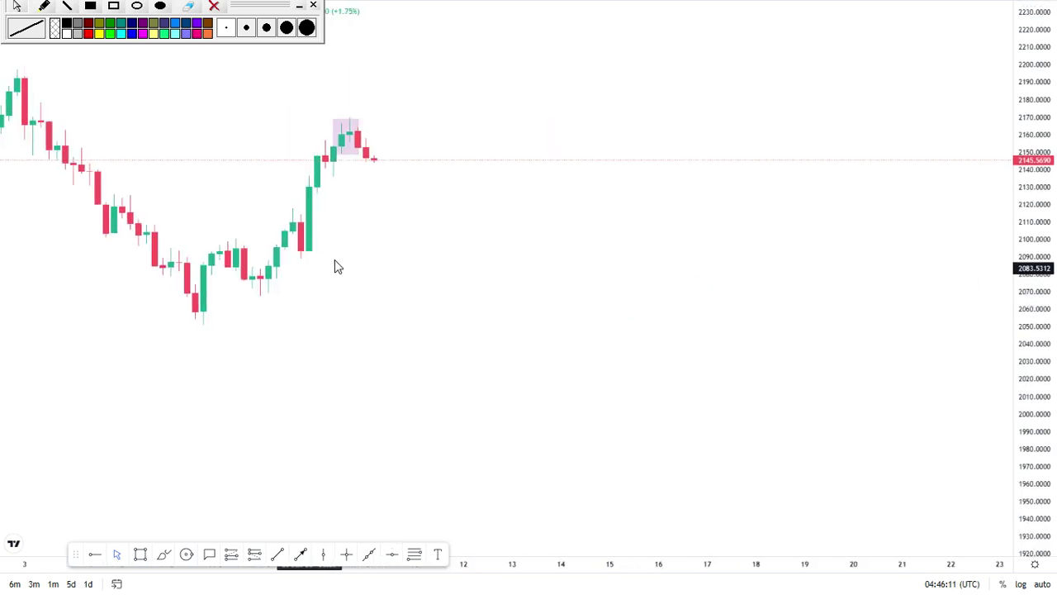
left_click_drag(318, 262, 520, 270)
left_click(548, 153)
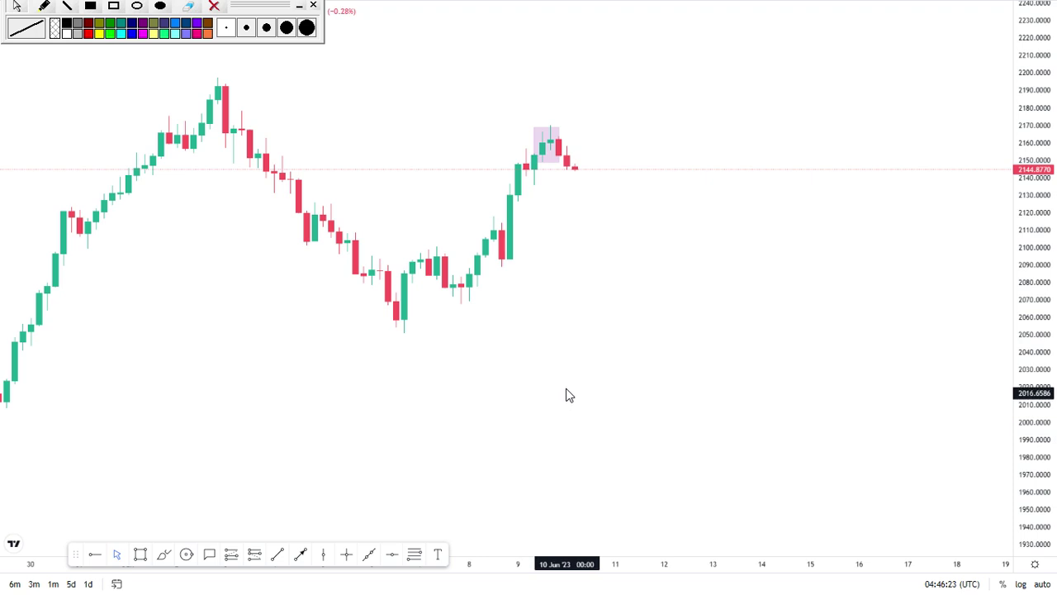
left_click_drag(647, 354, 577, 283)
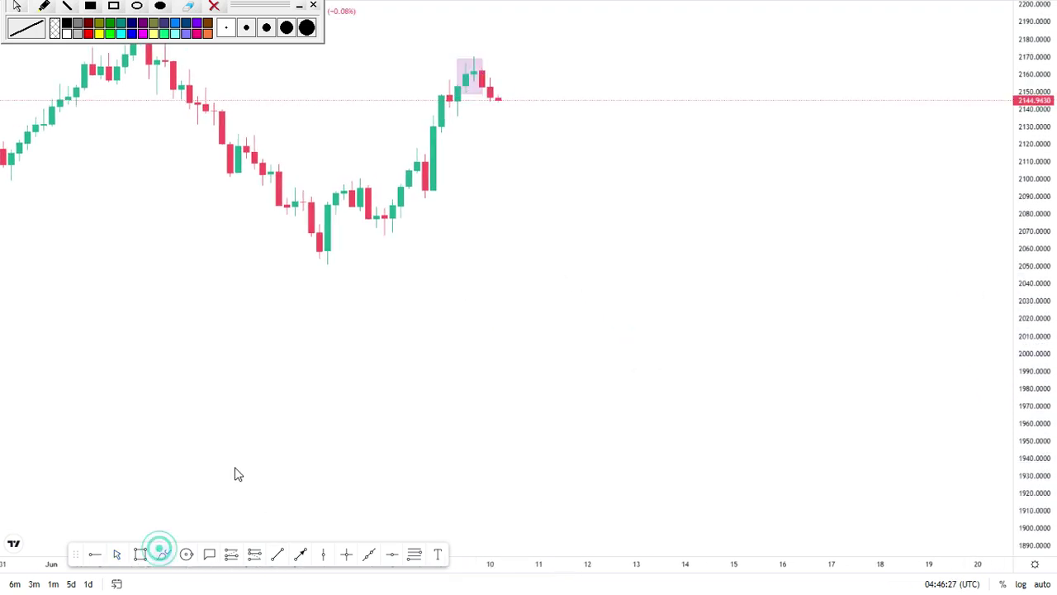
Sketch a freehand price path rising from about 1945 through the circled peak near 2070
mouse_move(361, 467)
left_mouse_down()
mouse_move(451, 392)
mouse_move(493, 294)
mouse_move(514, 333)
mouse_move(530, 263)
mouse_move(540, 250)
mouse_move(556, 267)
mouse_move(571, 235)
mouse_move(546, 231)
mouse_move(566, 238)
left_mouse_up()
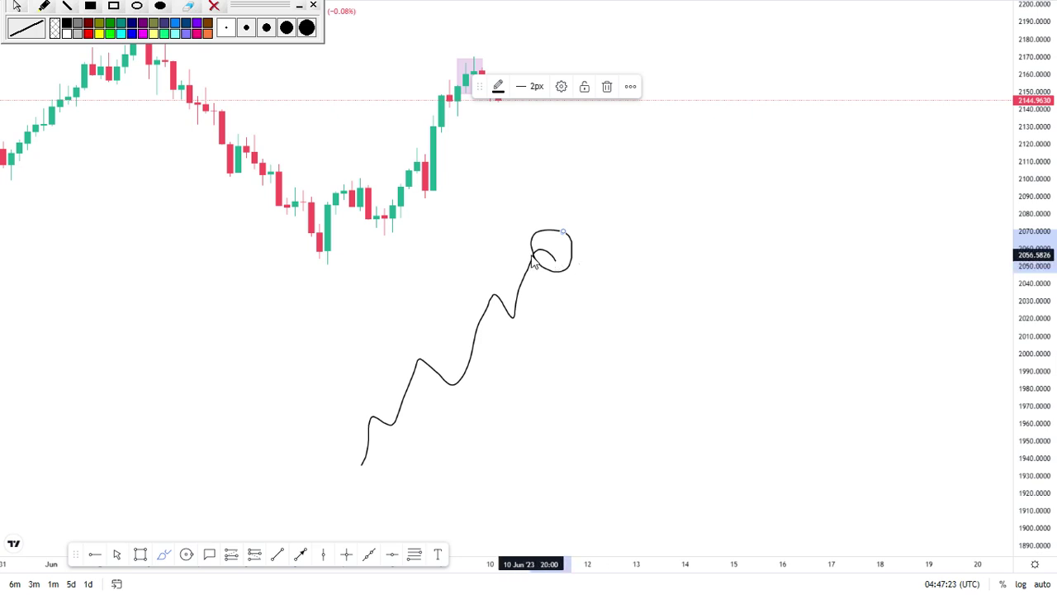
mouse_move(558, 271)
left_mouse_down()
mouse_move(568, 284)
mouse_move(581, 218)
mouse_move(600, 276)
left_mouse_up()
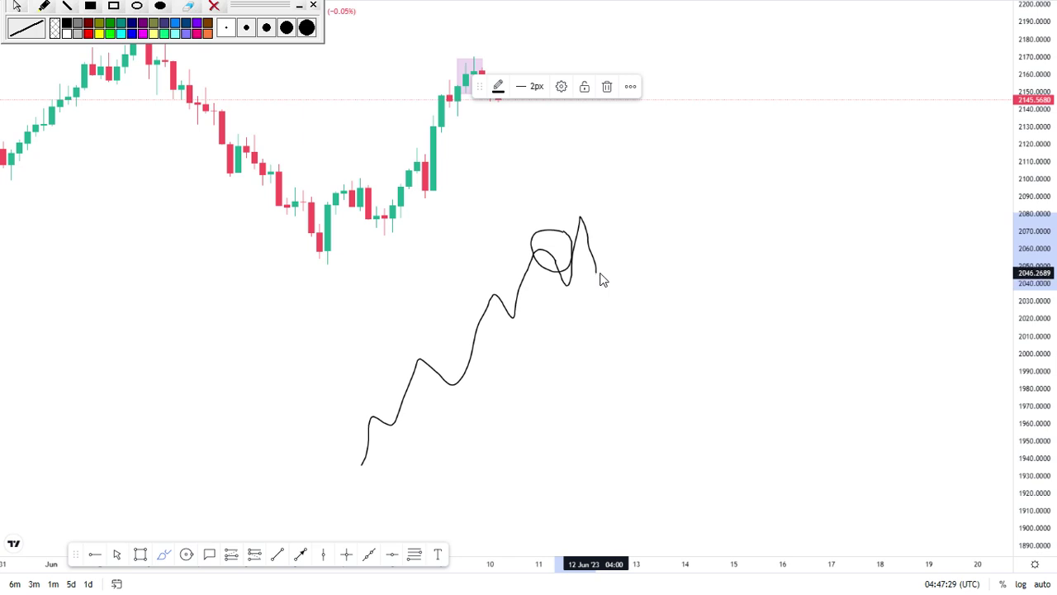
mouse_move(607, 263)
left_mouse_down()
mouse_move(614, 245)
mouse_move(652, 315)
left_mouse_up()
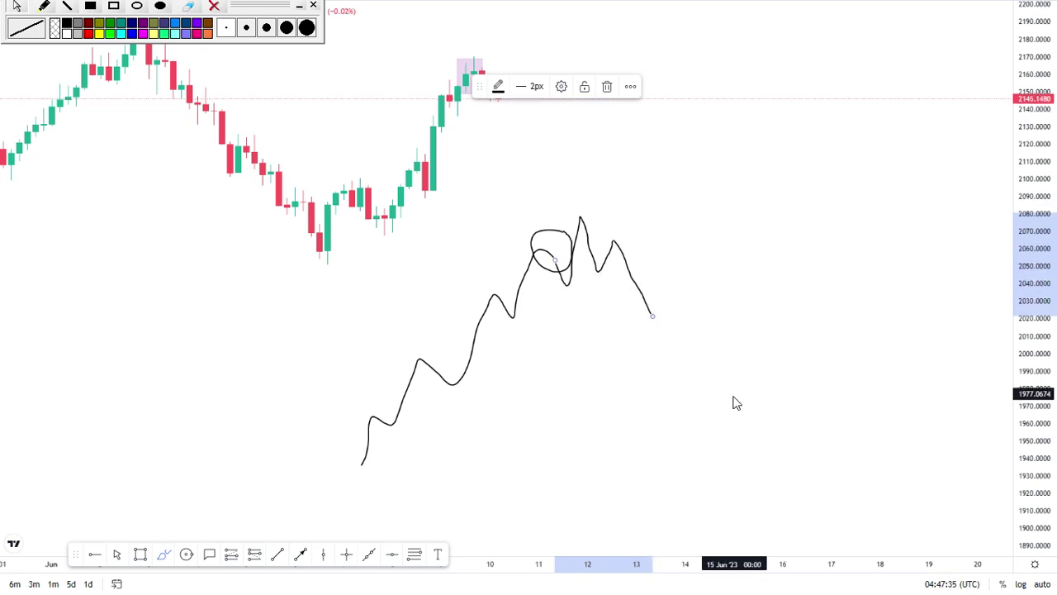
Sketch a second freehand zigzag path from about 1915 up to a peak near 2075
left_click_drag(565, 511, 571, 481)
mouse_move(584, 445)
left_mouse_down()
mouse_move(644, 465)
mouse_move(666, 367)
mouse_move(714, 337)
mouse_move(750, 338)
mouse_move(771, 253)
mouse_move(793, 275)
mouse_move(821, 225)
mouse_move(856, 286)
left_mouse_up()
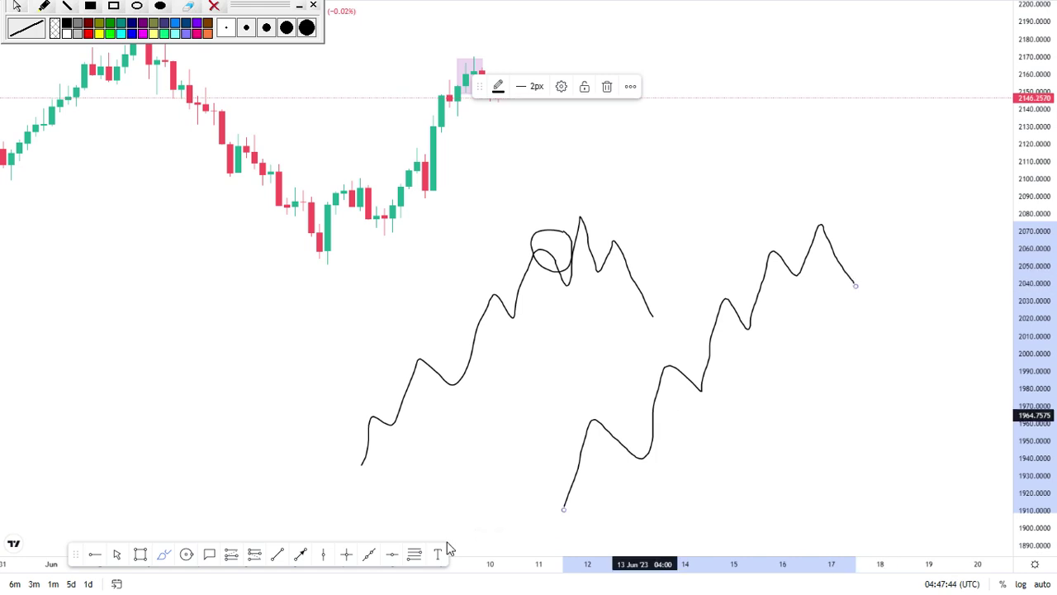
left_click(281, 562)
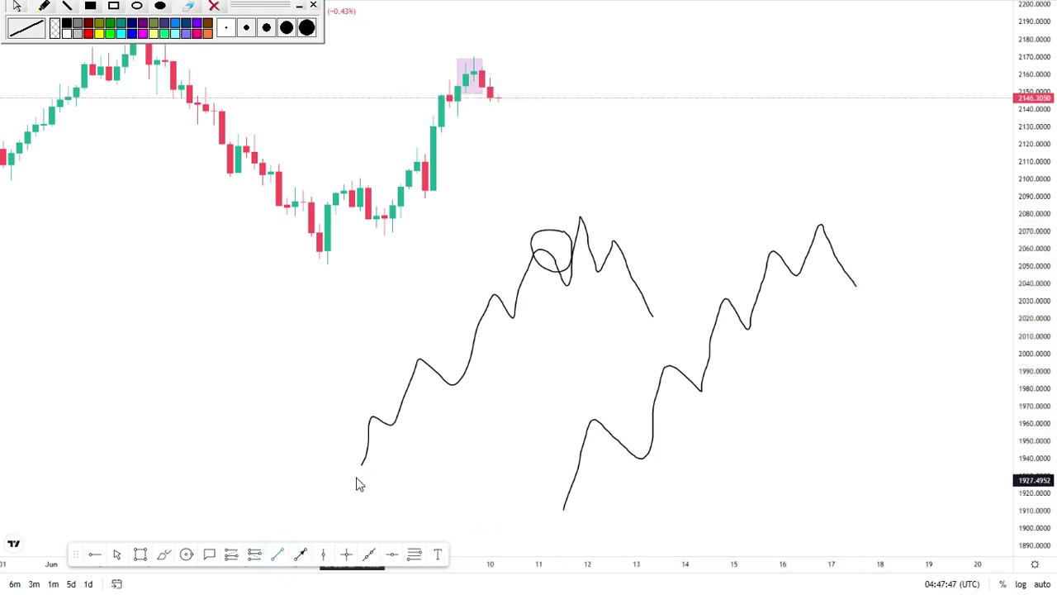
Draw red rising trendlines under both price paths, the second from about 1903 to 2063
left_click(353, 476)
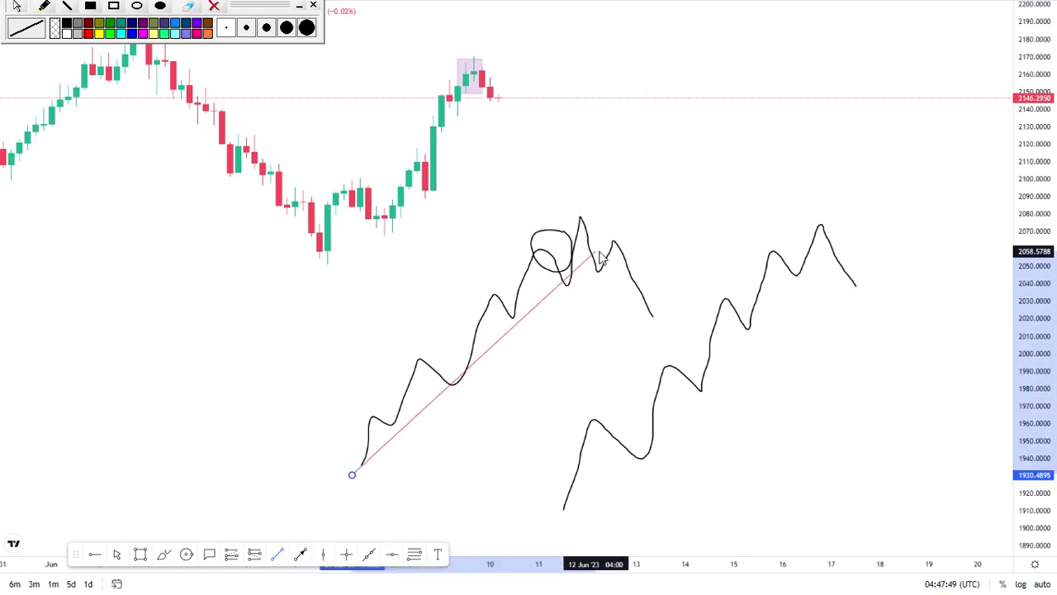
left_click(661, 209)
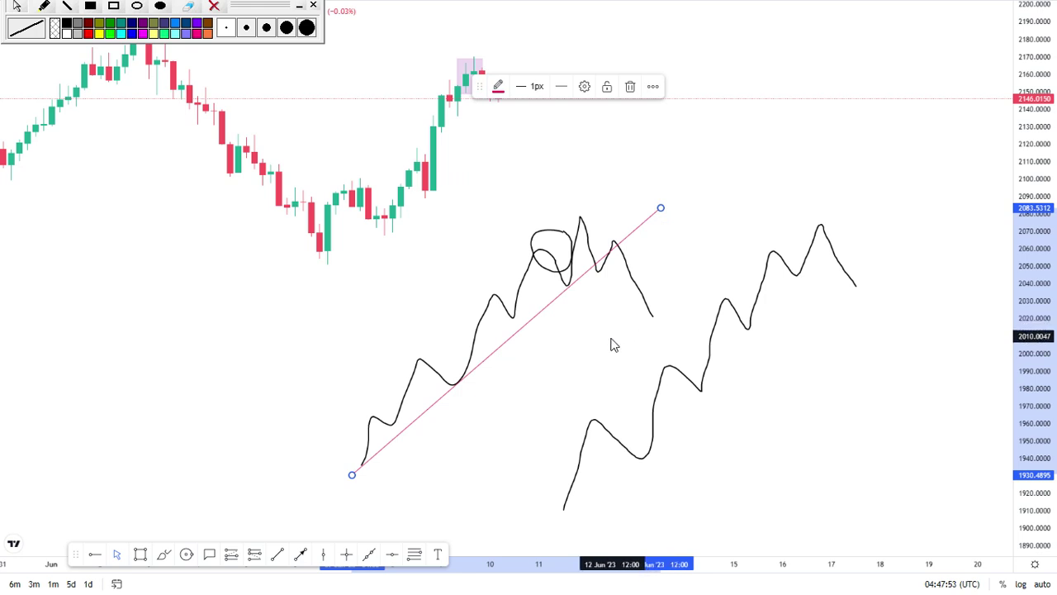
left_click_drag(621, 495, 591, 452)
left_click(281, 555)
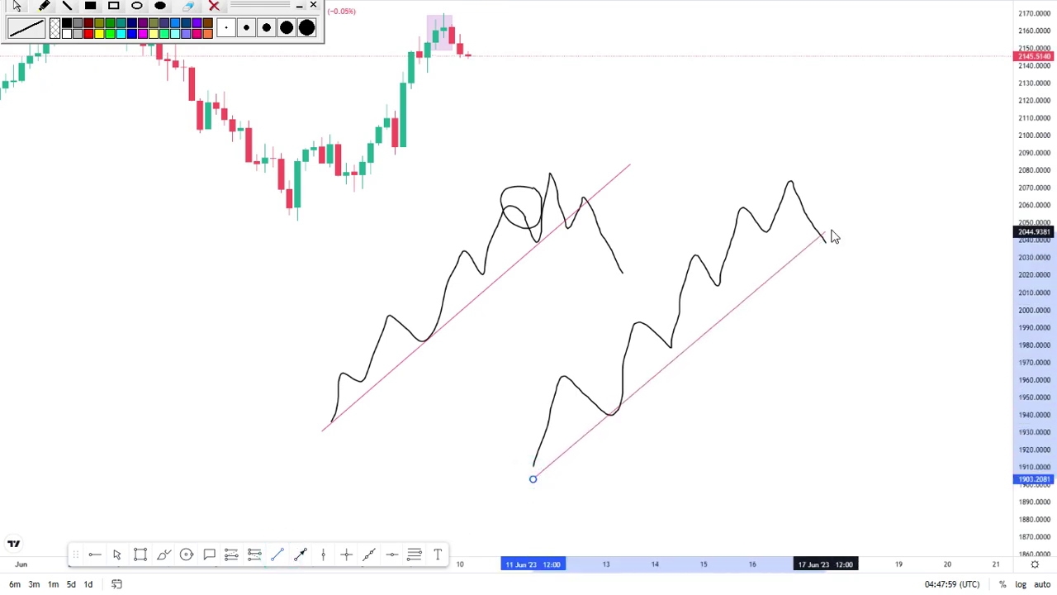
left_click(850, 199)
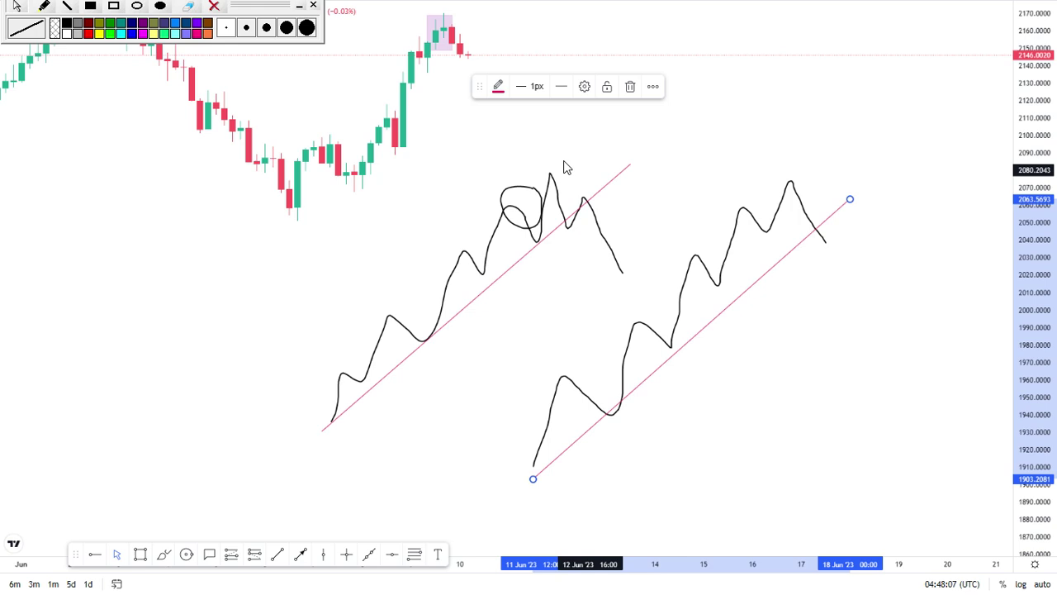
left_click(165, 553)
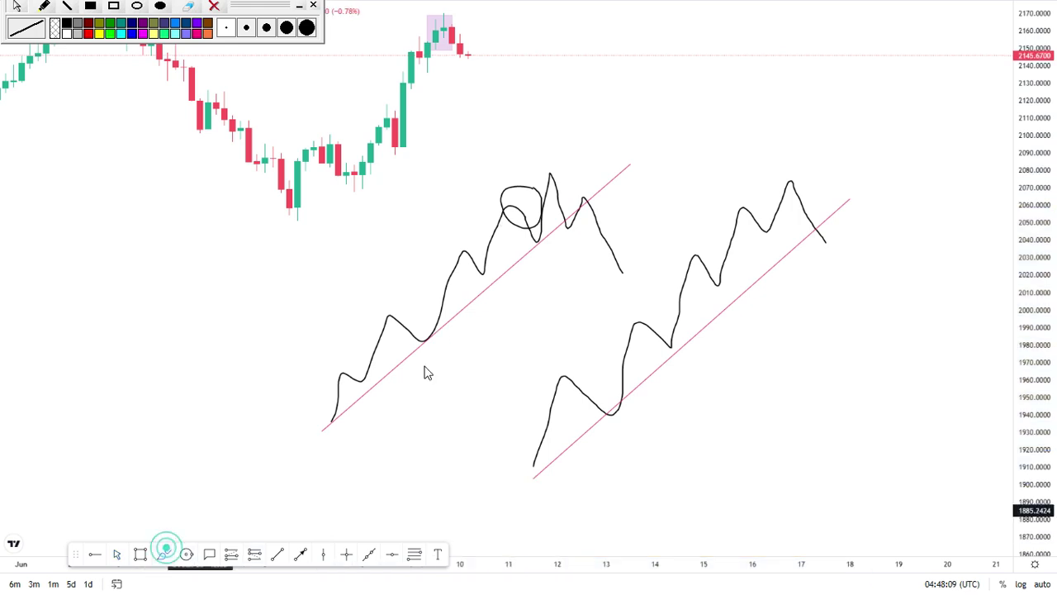
mouse_move(624, 274)
left_mouse_down()
mouse_move(631, 173)
mouse_move(695, 237)
left_mouse_up()
mouse_move(826, 244)
left_mouse_down()
mouse_move(849, 198)
mouse_move(899, 284)
left_mouse_up()
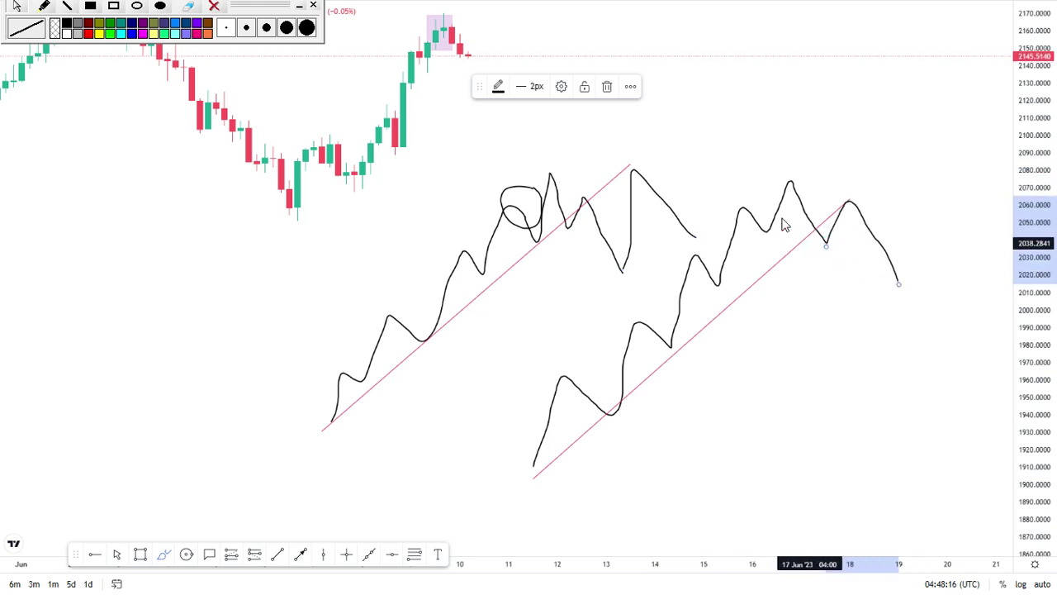
left_click(607, 87)
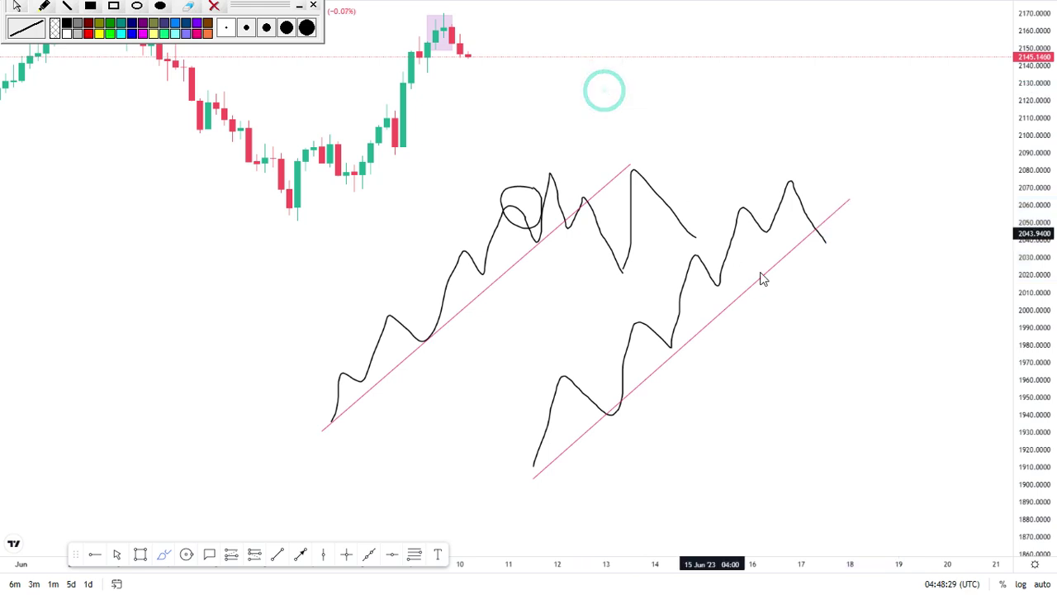
left_click(121, 554)
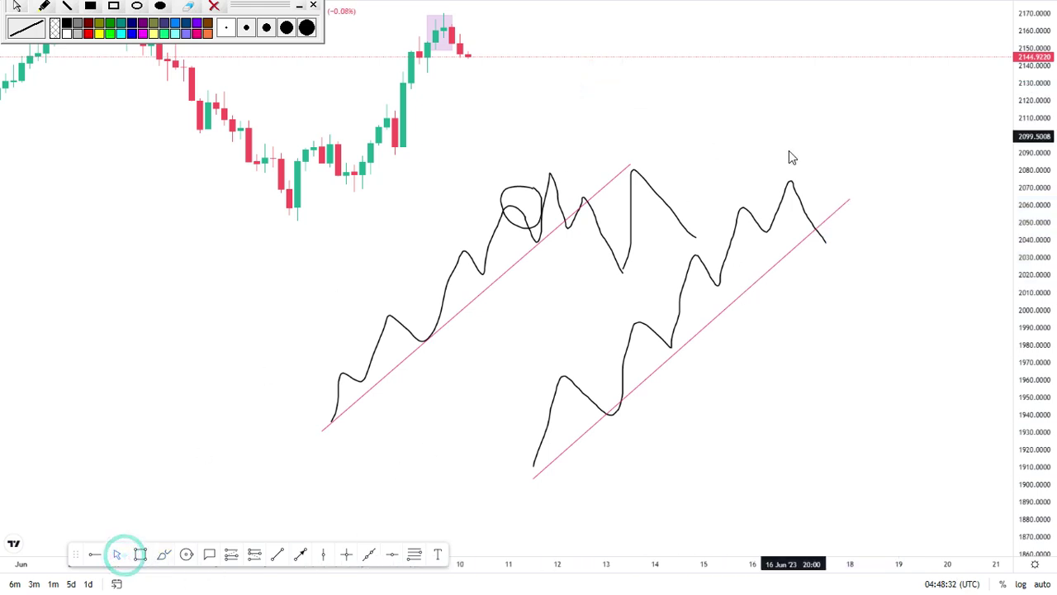
double_click(631, 252)
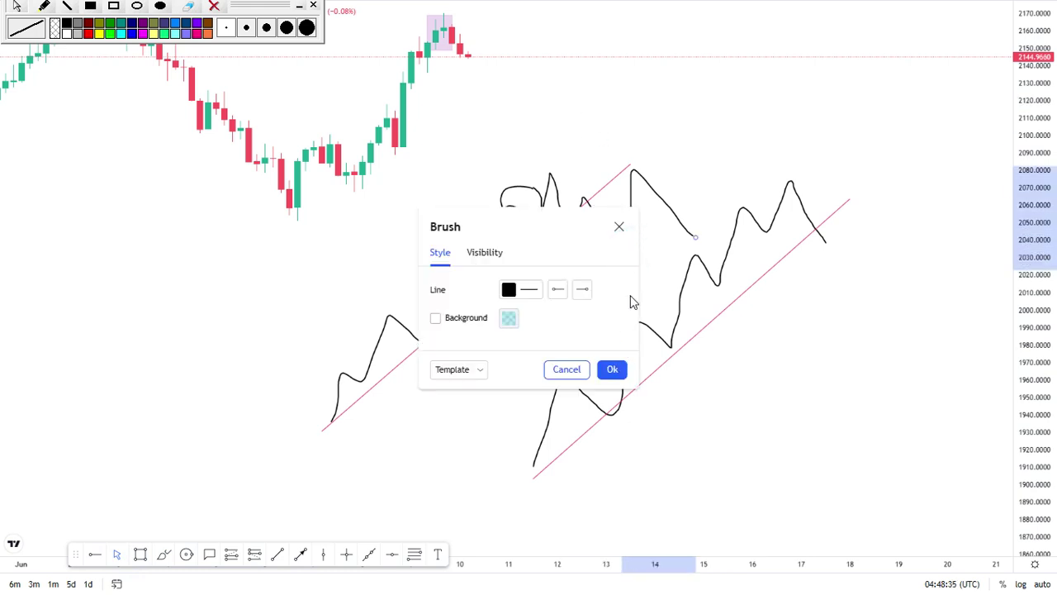
left_click(619, 229)
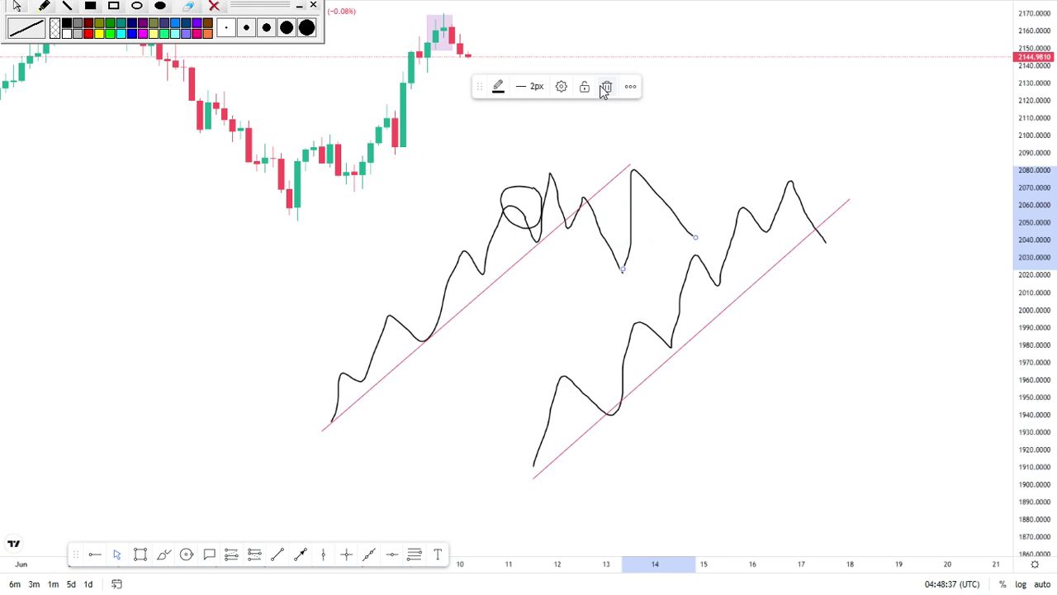
left_click(600, 86)
left_click_drag(446, 180, 776, 325)
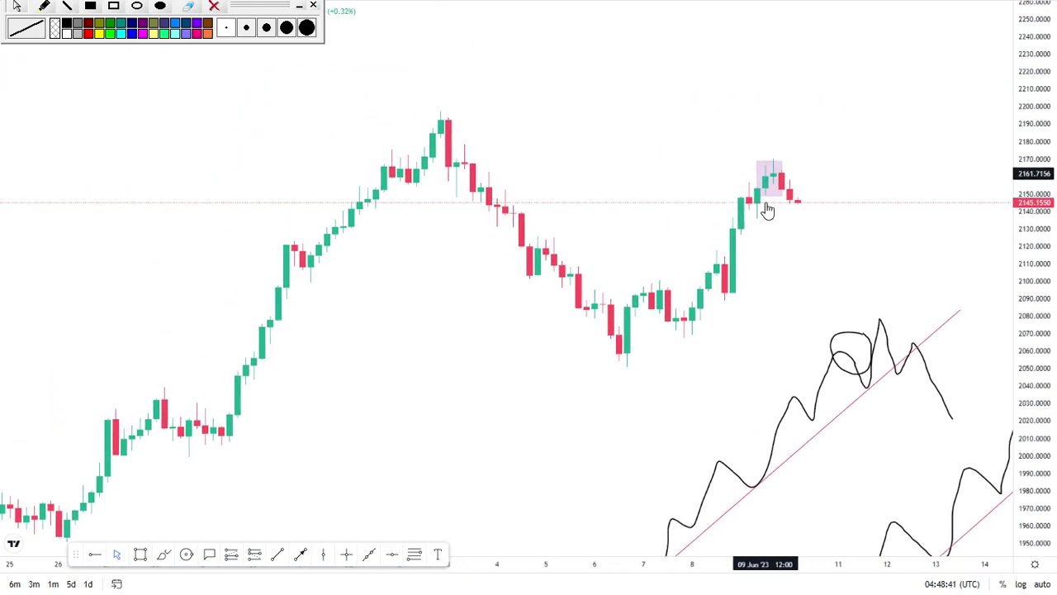
scroll(733, 205, "up", 2)
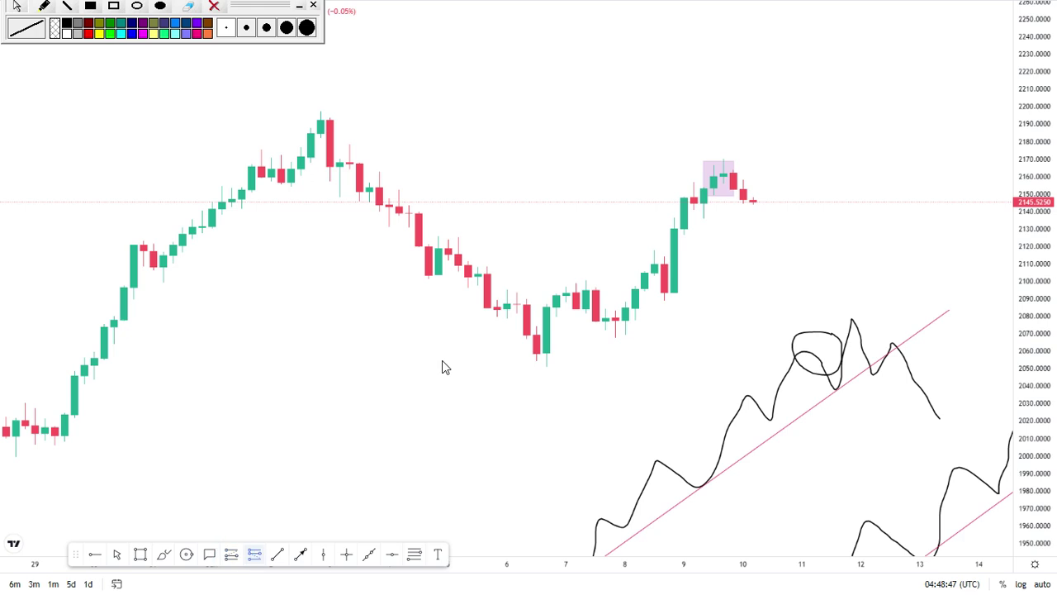
left_click(736, 189)
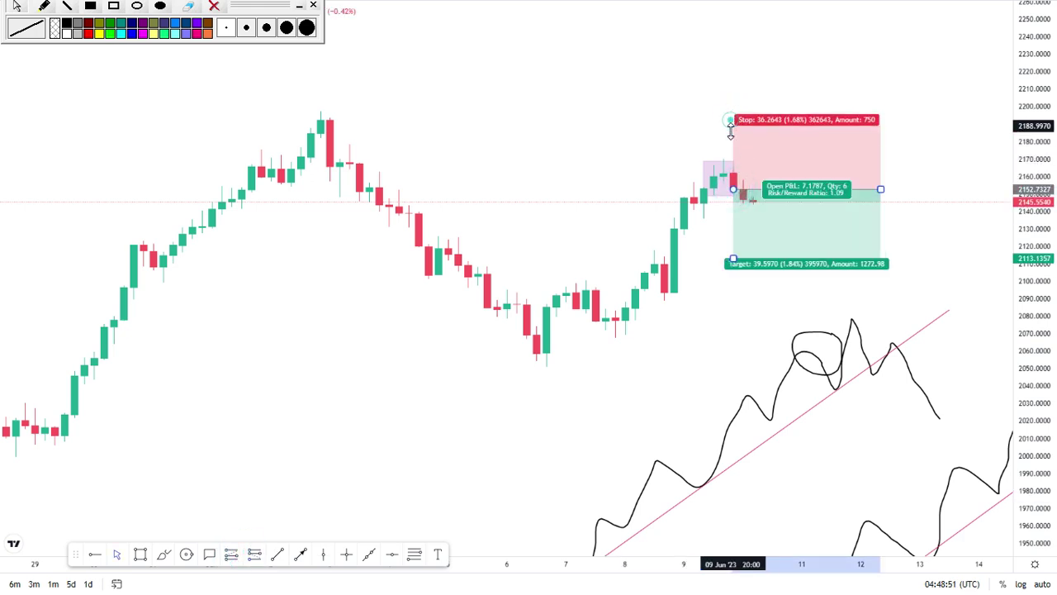
left_click_drag(732, 116, 734, 154)
scroll(479, 370, "left", 5)
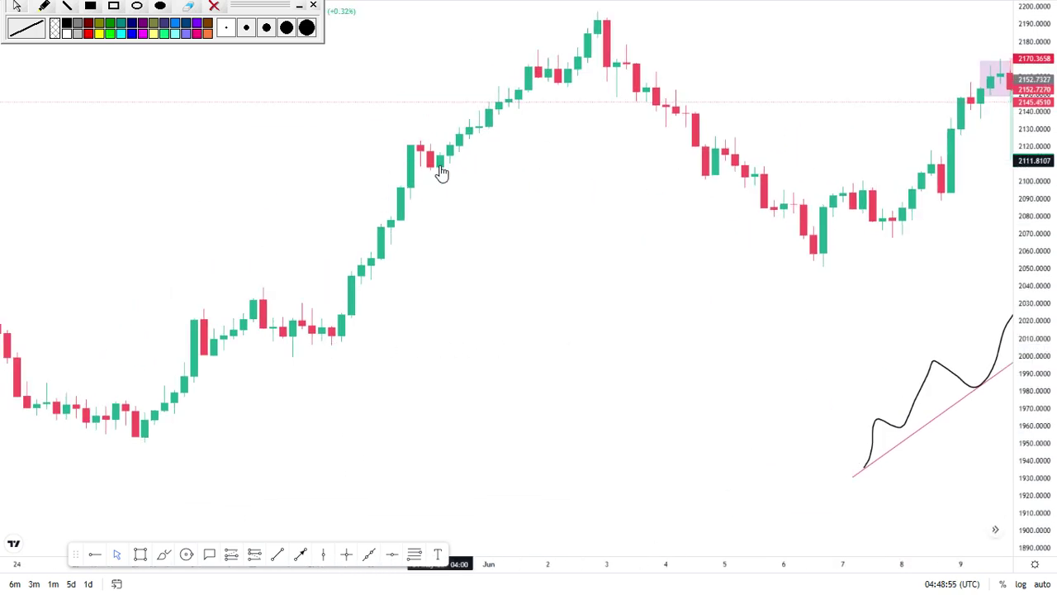
left_click_drag(524, 338, 290, 288)
left_click_drag(809, 157, 664, 229)
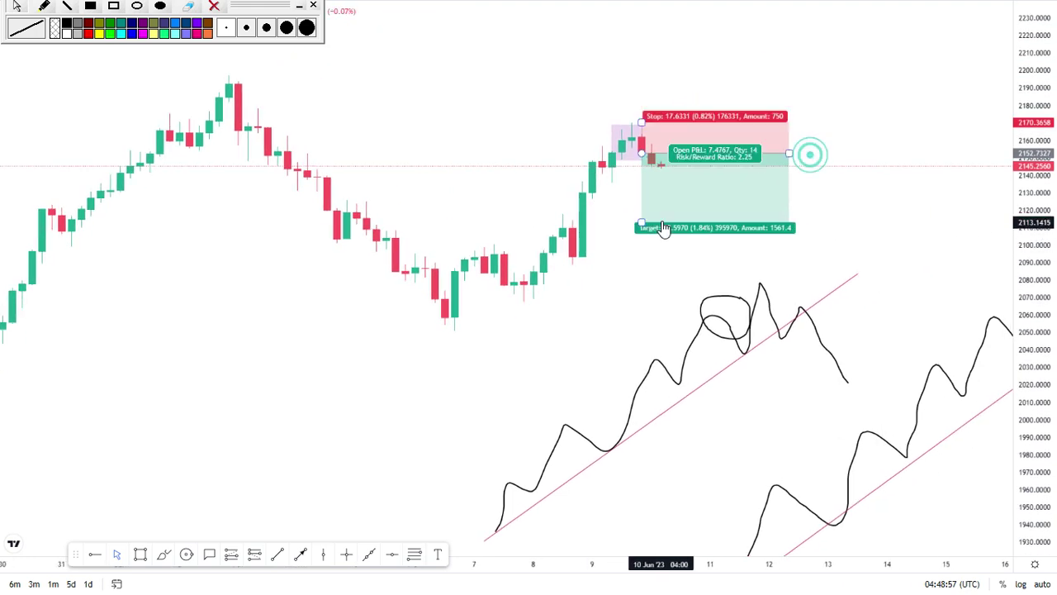
left_click(690, 178)
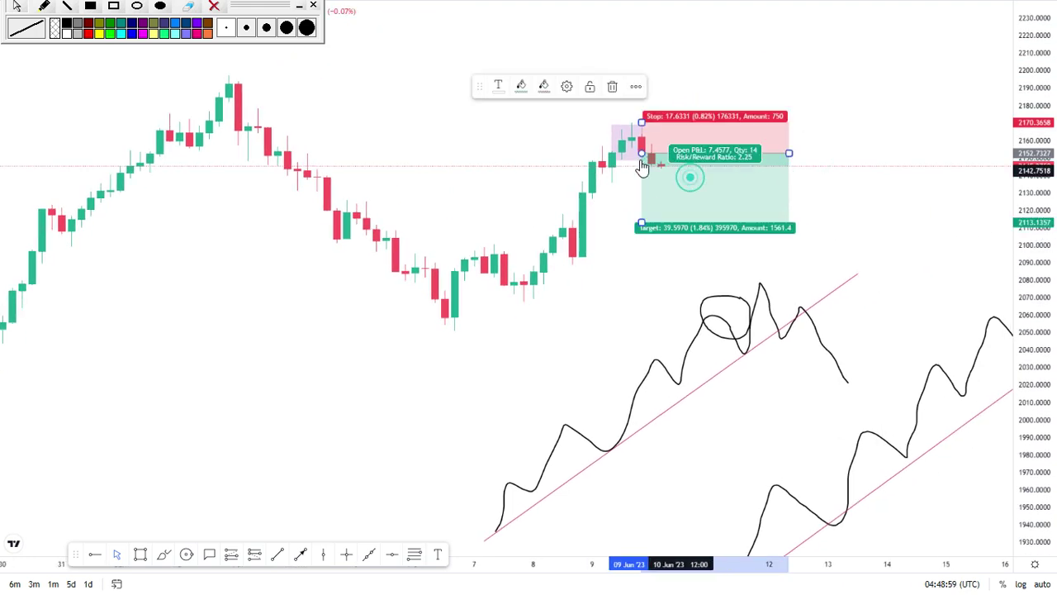
left_click(614, 86)
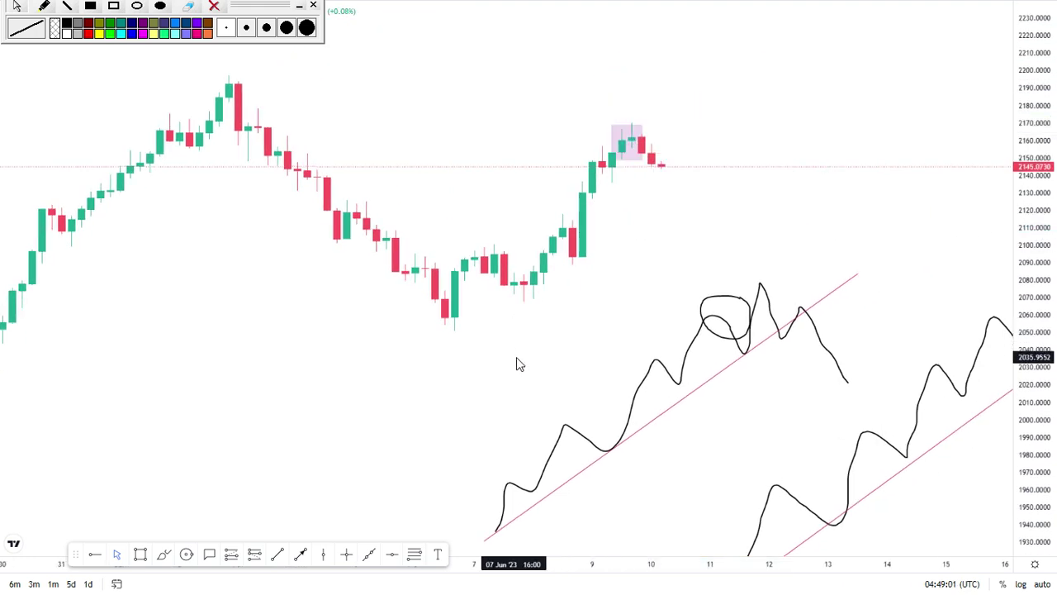
type("30")
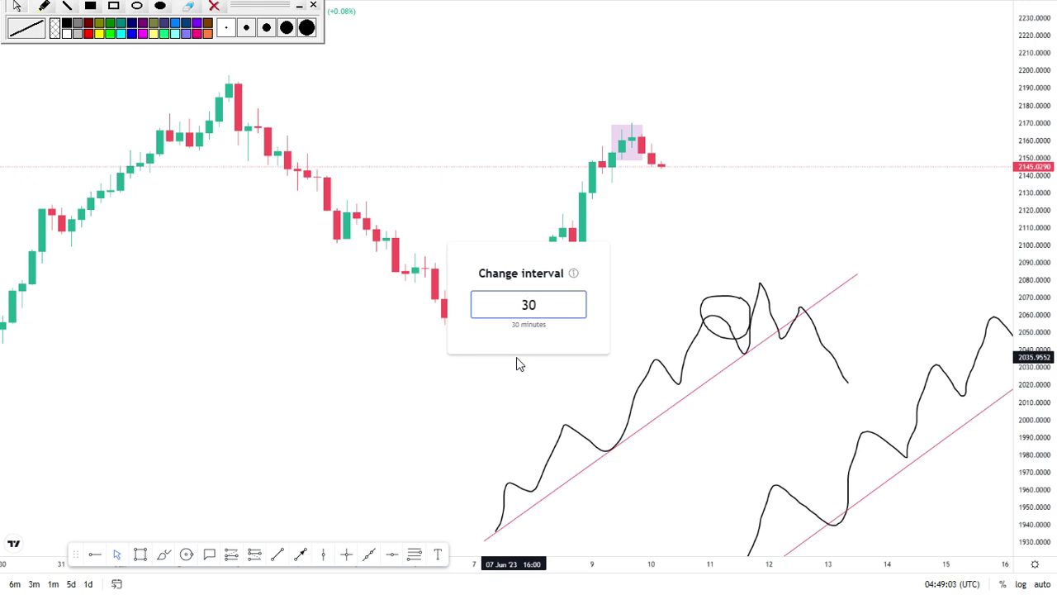
Switch the chart to 30-minute candles and delete the pink zone box
key("Return")
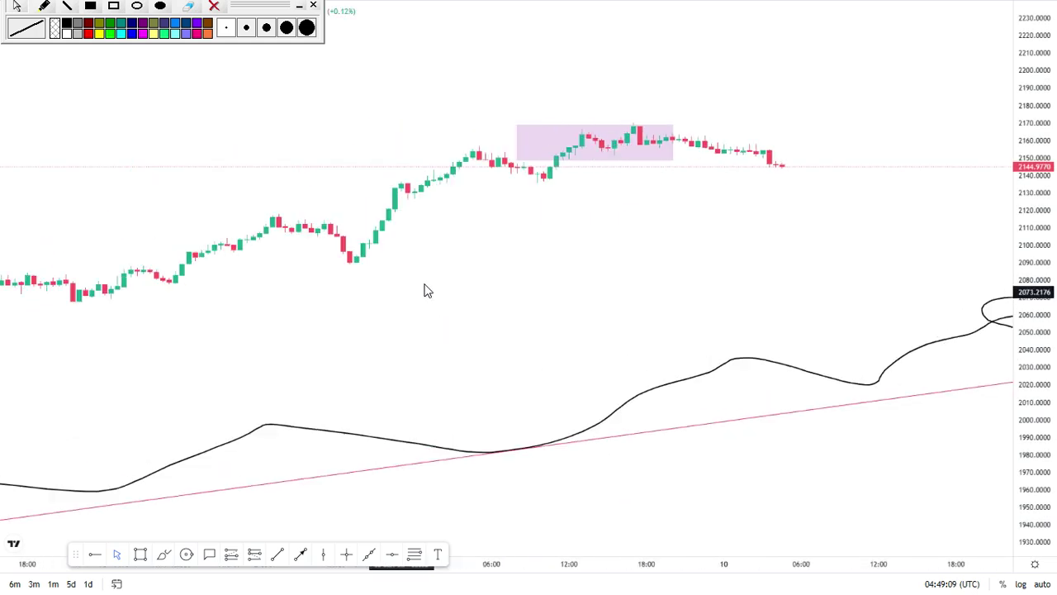
left_click_drag(793, 293, 599, 321)
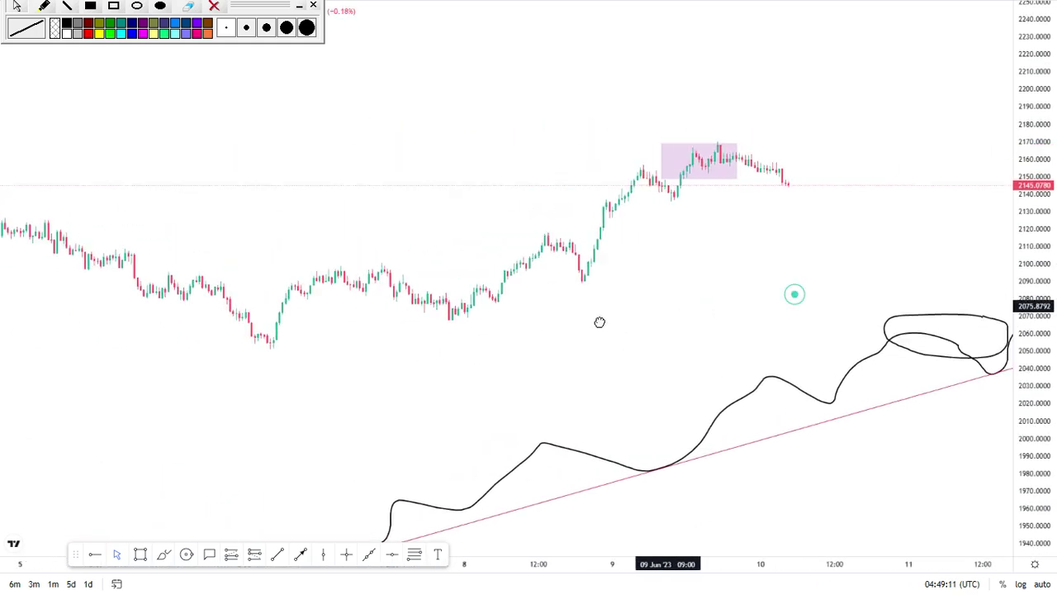
left_click(636, 195)
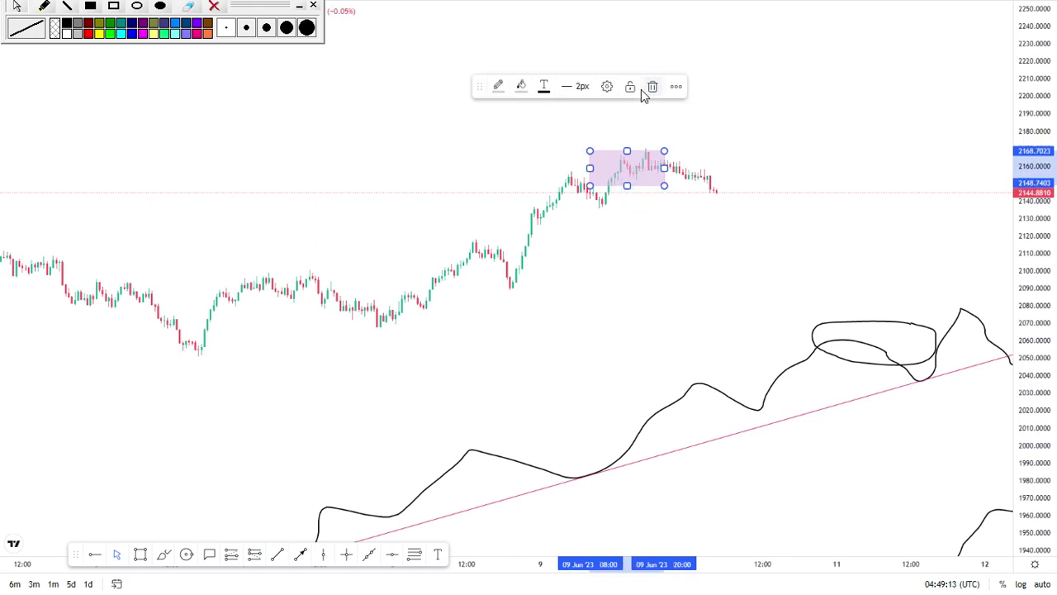
left_click(701, 88)
Delete both freehand price curves and the ellipse circling the peak
left_click_drag(668, 205, 609, 227)
scroll(598, 242, "up", 1)
left_click_drag(1033, 367, 830, 465)
left_click(814, 459)
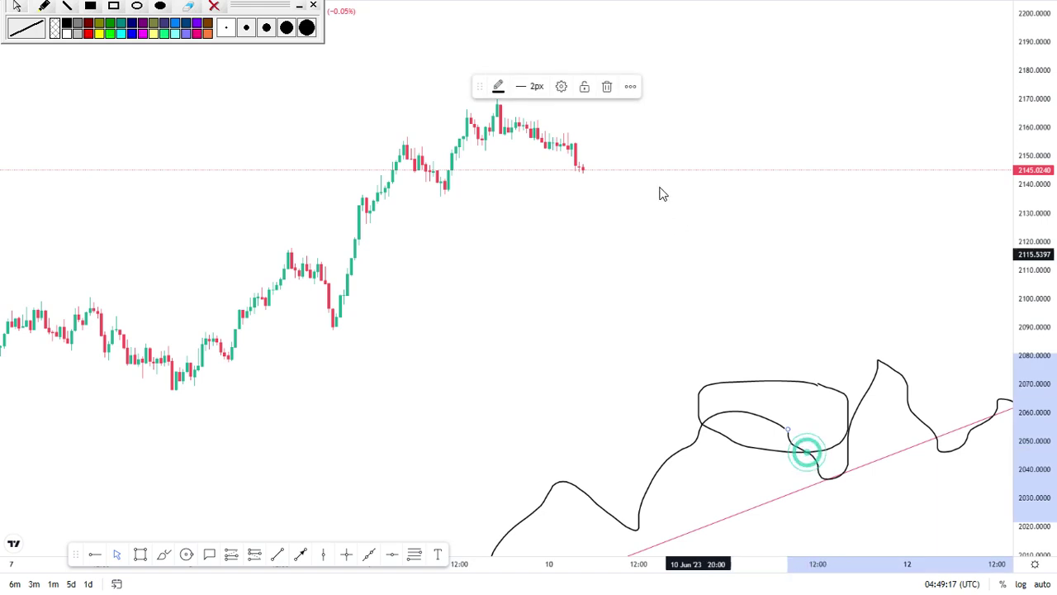
left_click(608, 84)
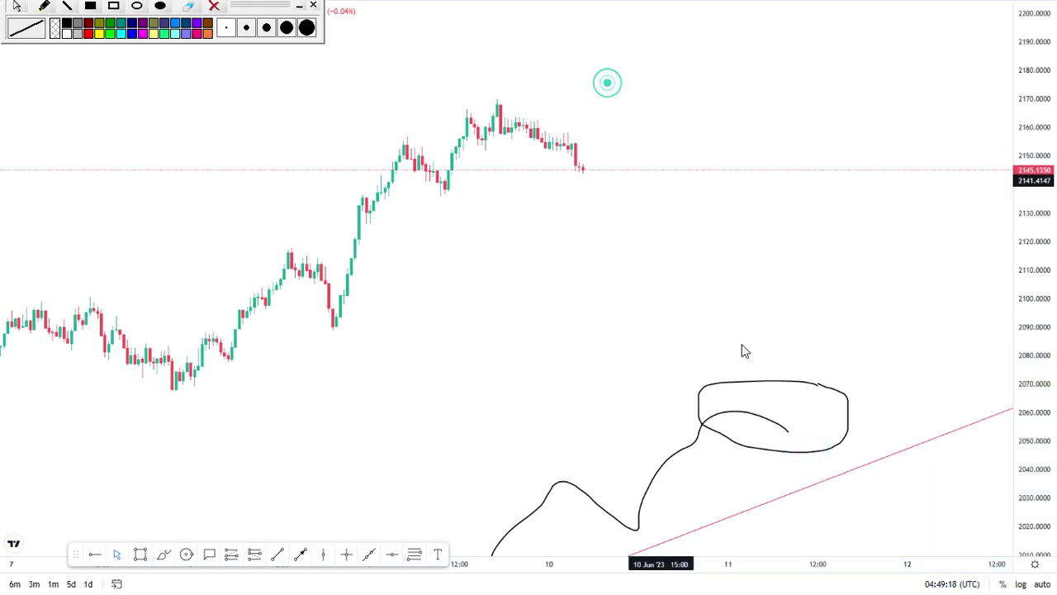
left_click(703, 436)
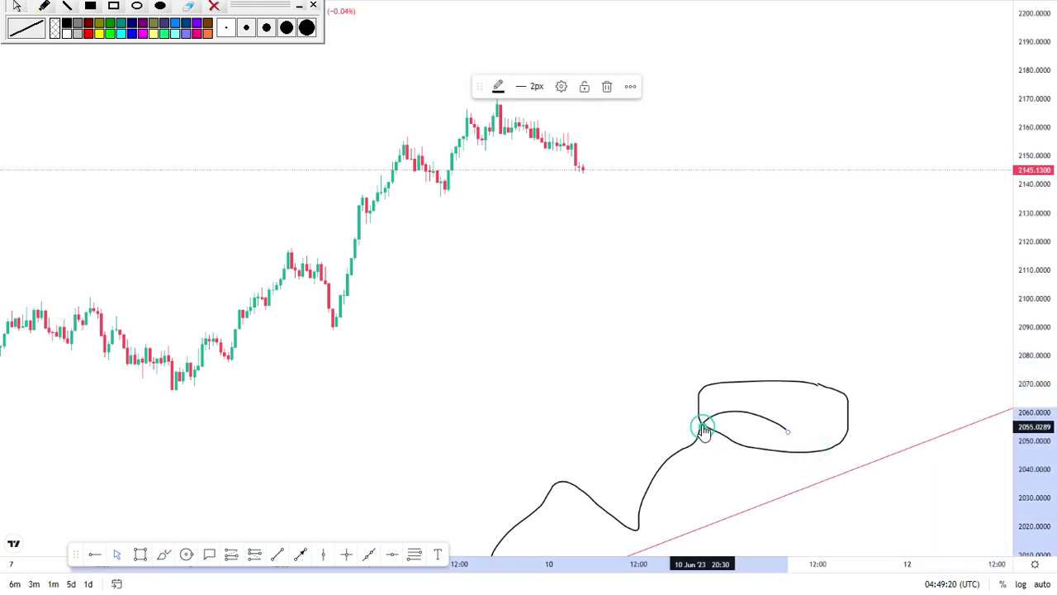
left_click(605, 88)
left_click(715, 439)
left_click(607, 87)
left_click_drag(547, 311, 807, 394)
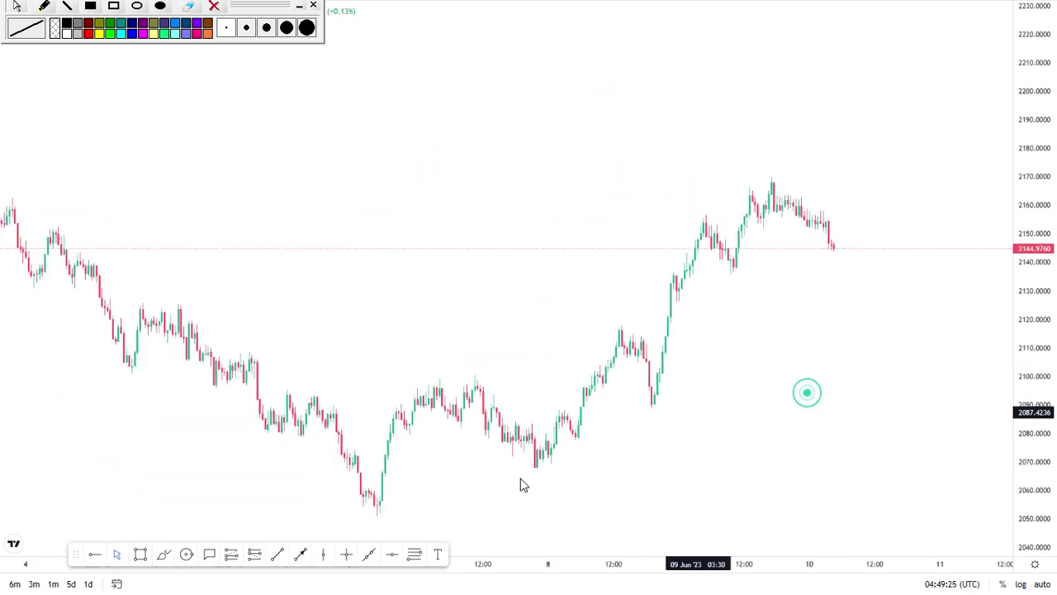
left_click(164, 553)
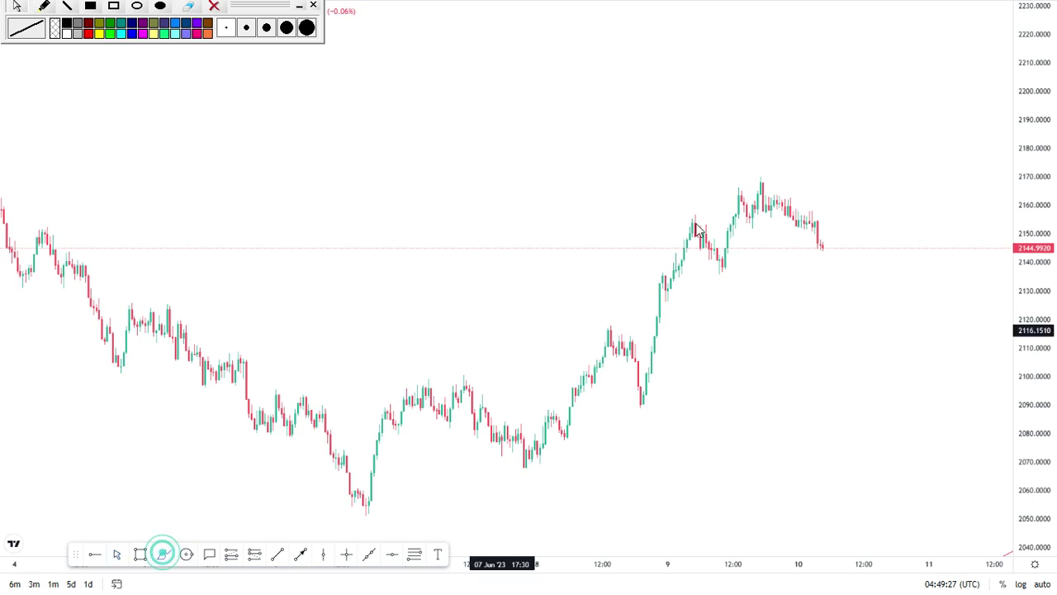
mouse_move(719, 272)
left_mouse_down()
mouse_move(722, 217)
mouse_move(756, 203)
mouse_move(753, 229)
mouse_move(758, 176)
mouse_move(768, 206)
mouse_move(789, 197)
mouse_move(840, 253)
left_mouse_up()
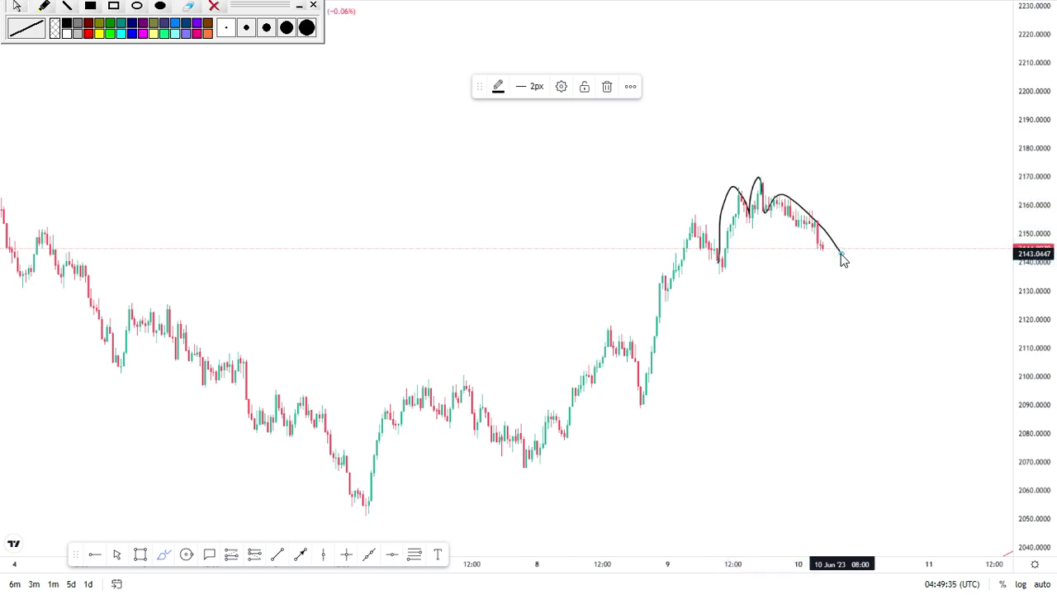
left_click(622, 87)
left_click(609, 88)
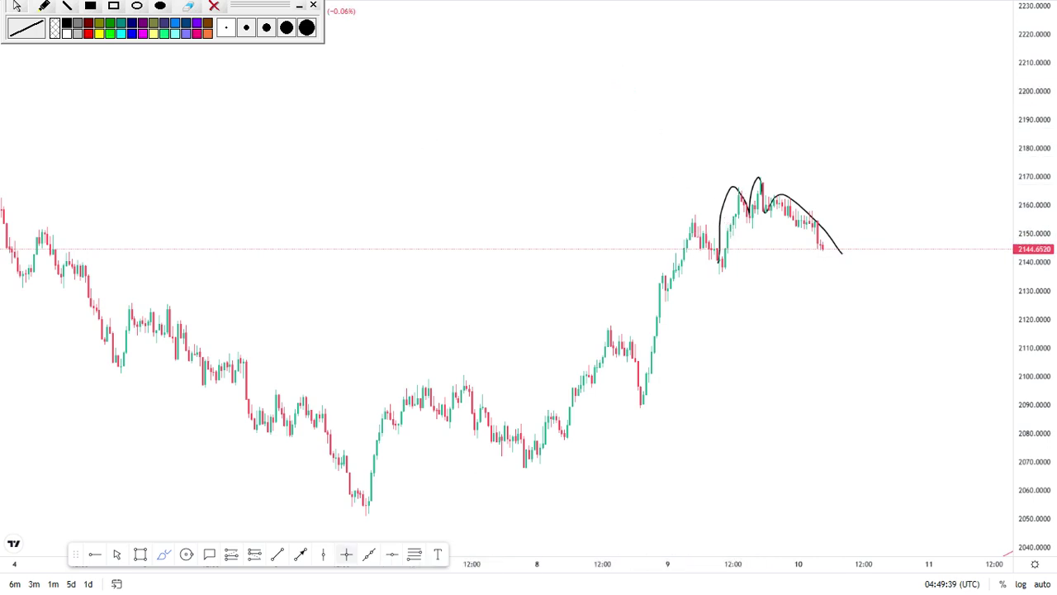
left_click(810, 218)
left_click(605, 85)
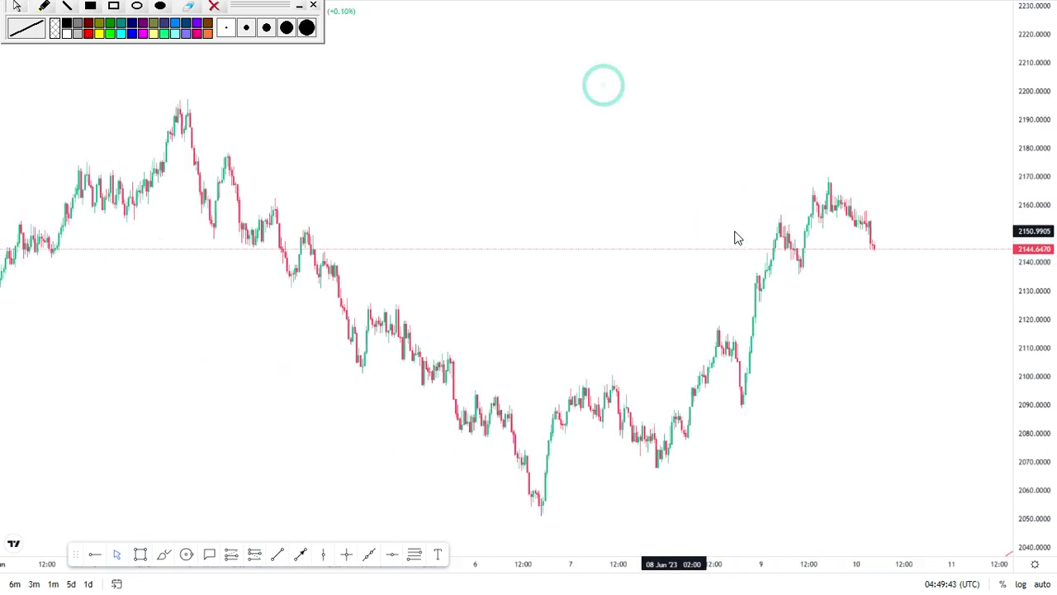
left_click_drag(781, 273, 618, 181)
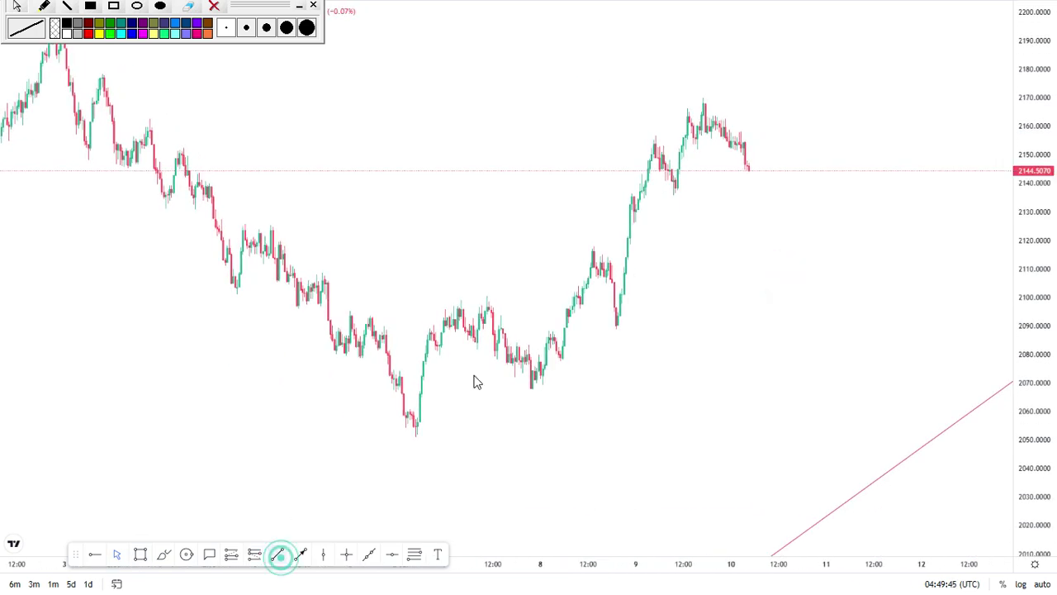
Draw a red trendline from the 7 Jun low near 2063.79 past the latest candles to about 2158.94
left_click(520, 401)
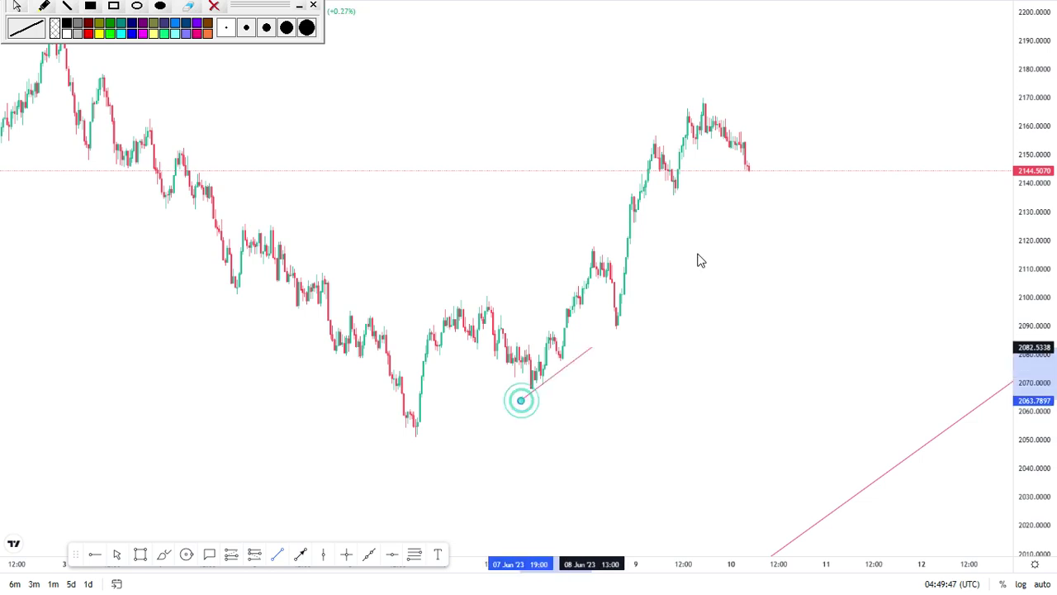
left_click(857, 130)
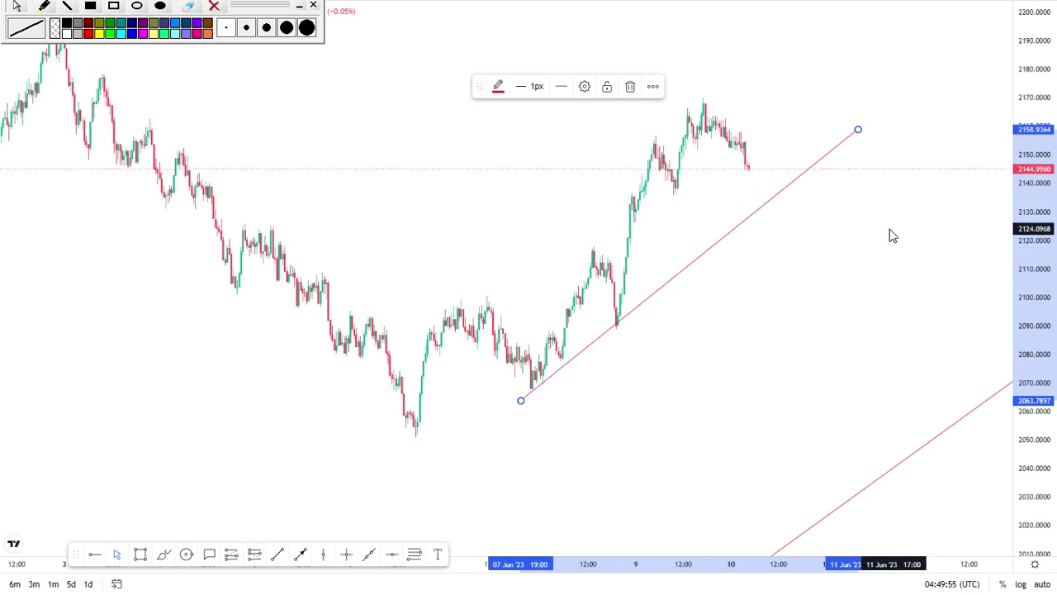
left_click_drag(891, 231, 781, 244)
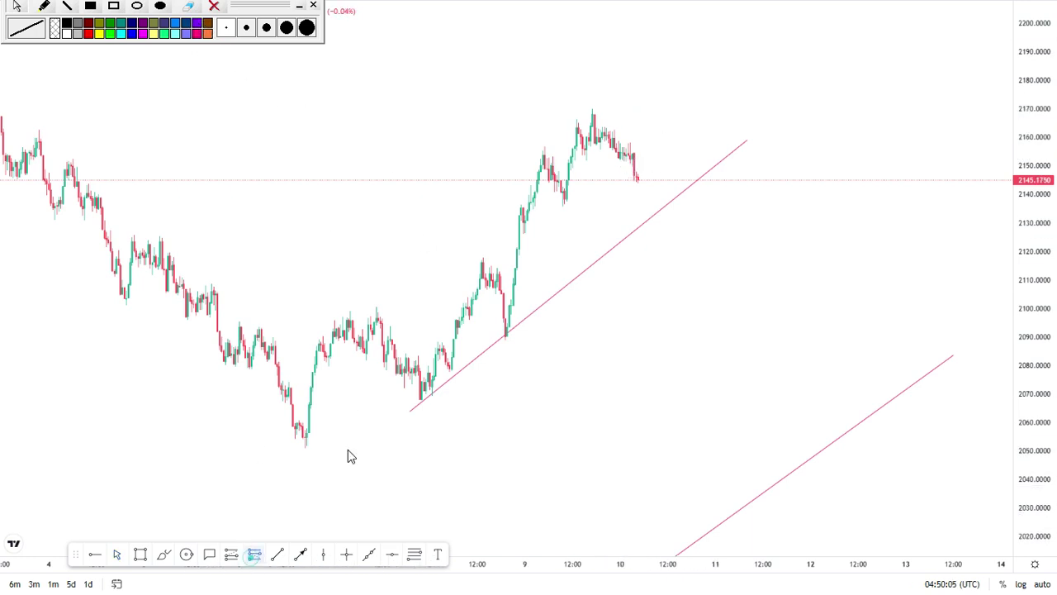
left_click(627, 165)
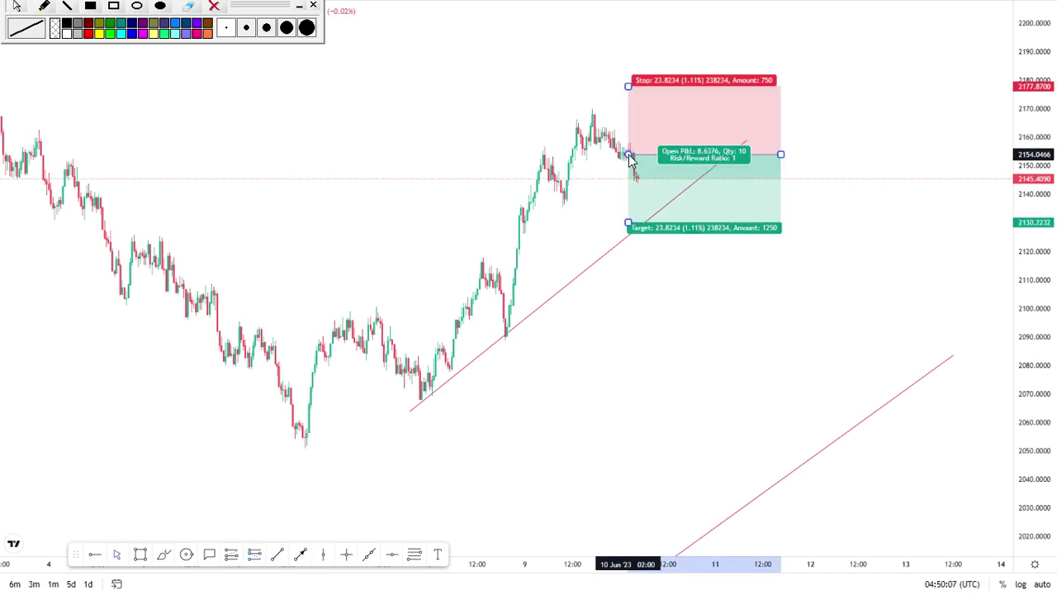
left_click_drag(636, 175, 634, 165)
left_click(704, 276)
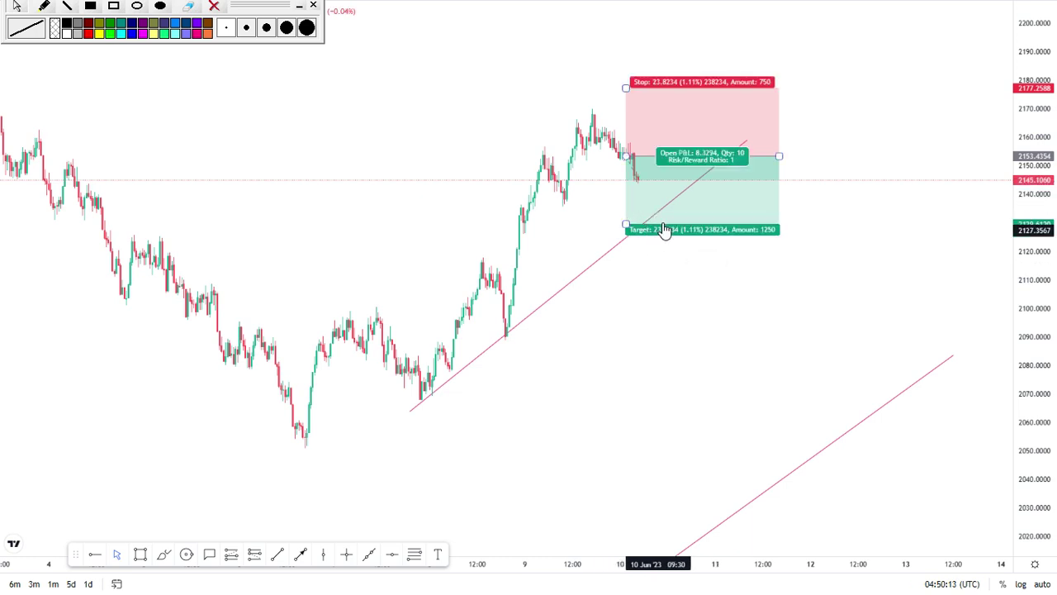
left_click(698, 135)
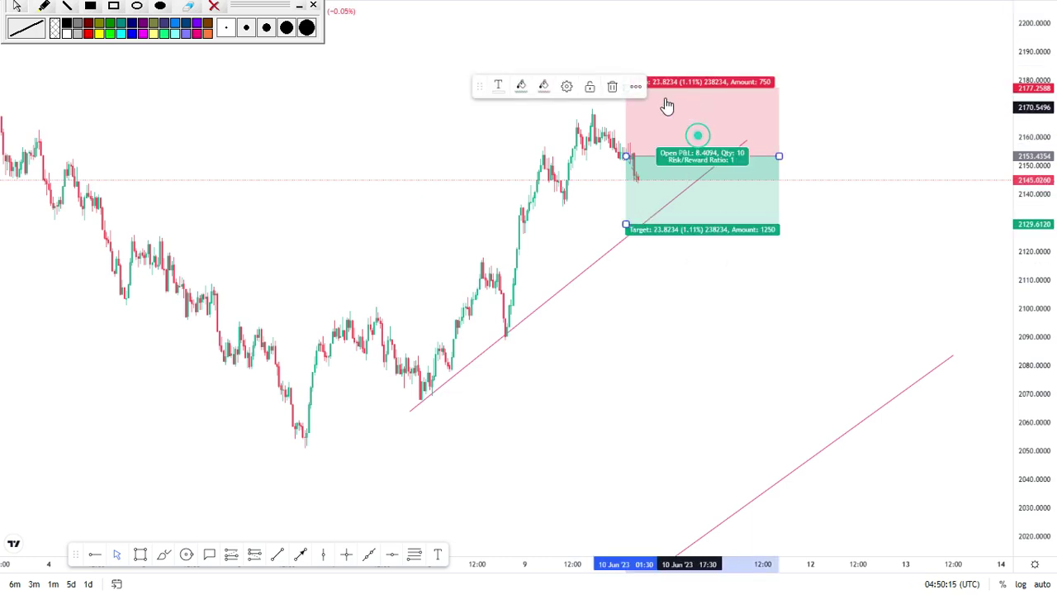
left_click(611, 87)
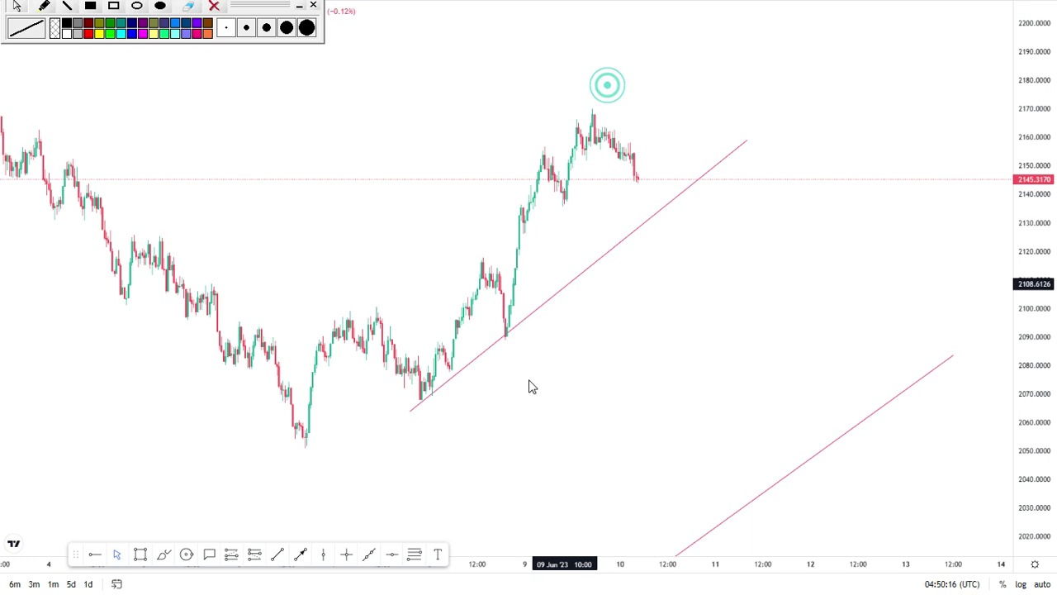
left_click(163, 554)
mouse_move(635, 172)
left_mouse_down()
mouse_move(645, 223)
mouse_move(694, 81)
mouse_move(721, 144)
mouse_move(738, 35)
mouse_move(772, 61)
left_mouse_up()
left_click_drag(778, 6, 779, 0)
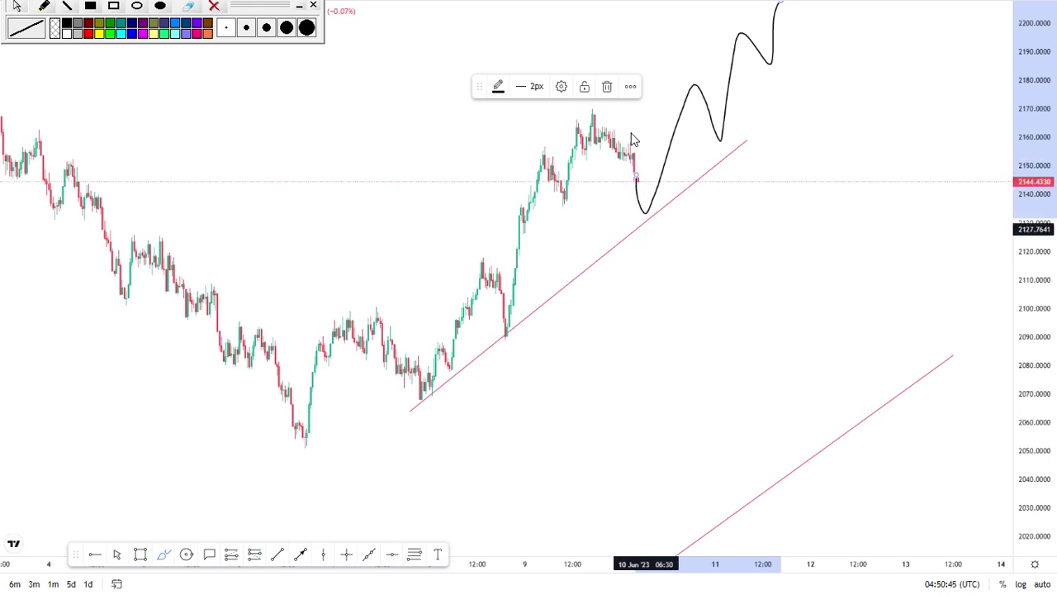
left_click(606, 88)
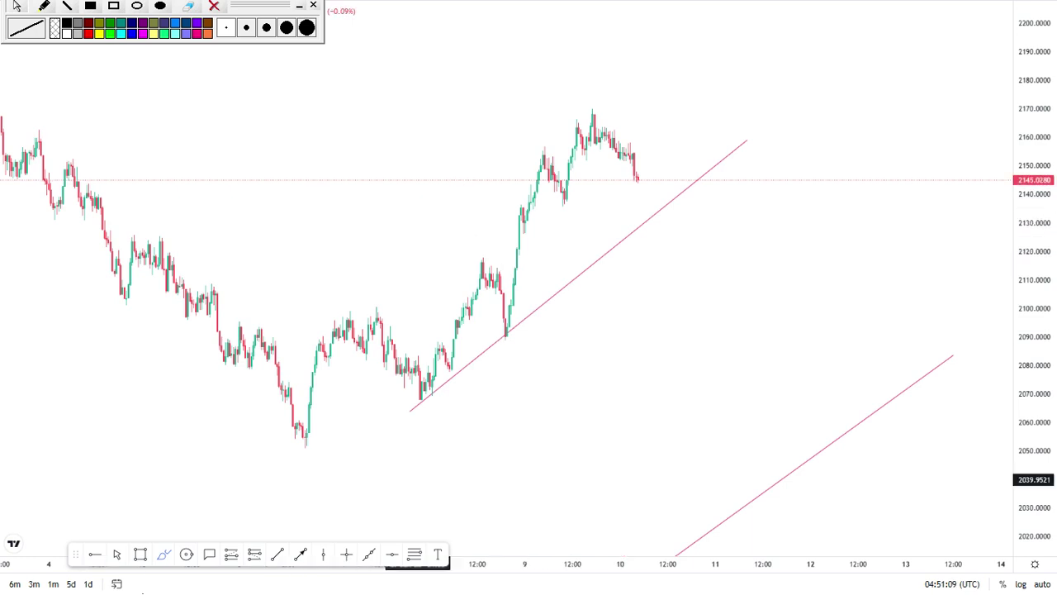
Draw a thin pink zone spanning about 2136–2138.56 from the 9 Jun low out to June 12
left_click(138, 555)
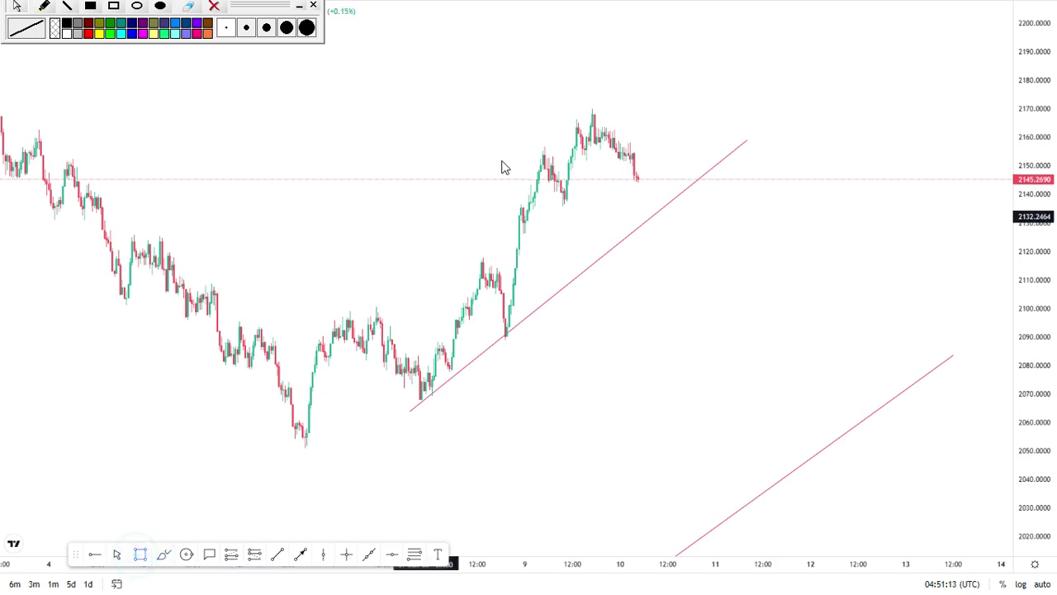
left_click(559, 200)
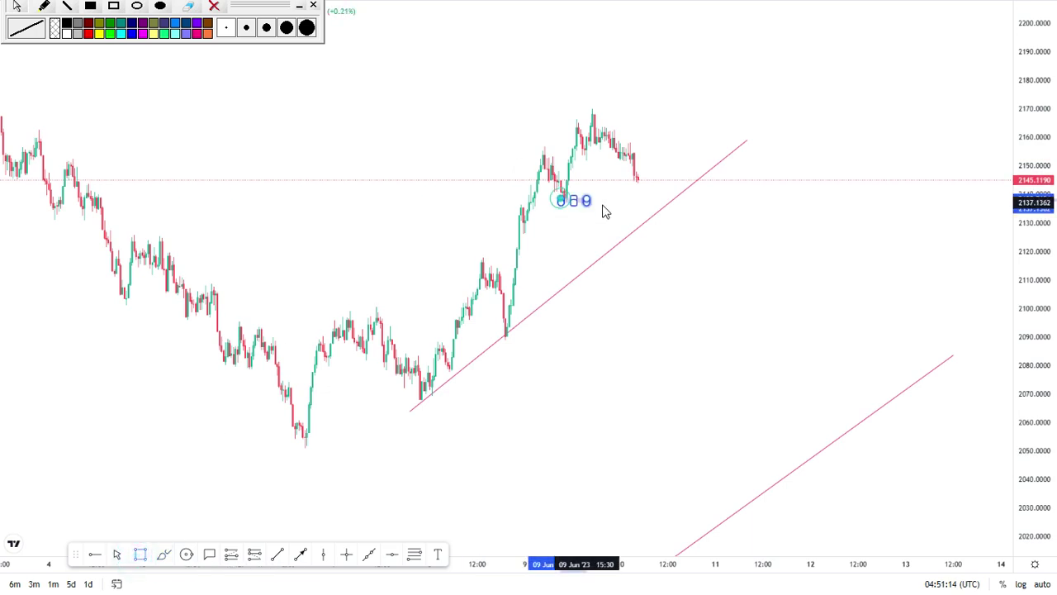
left_click(812, 205)
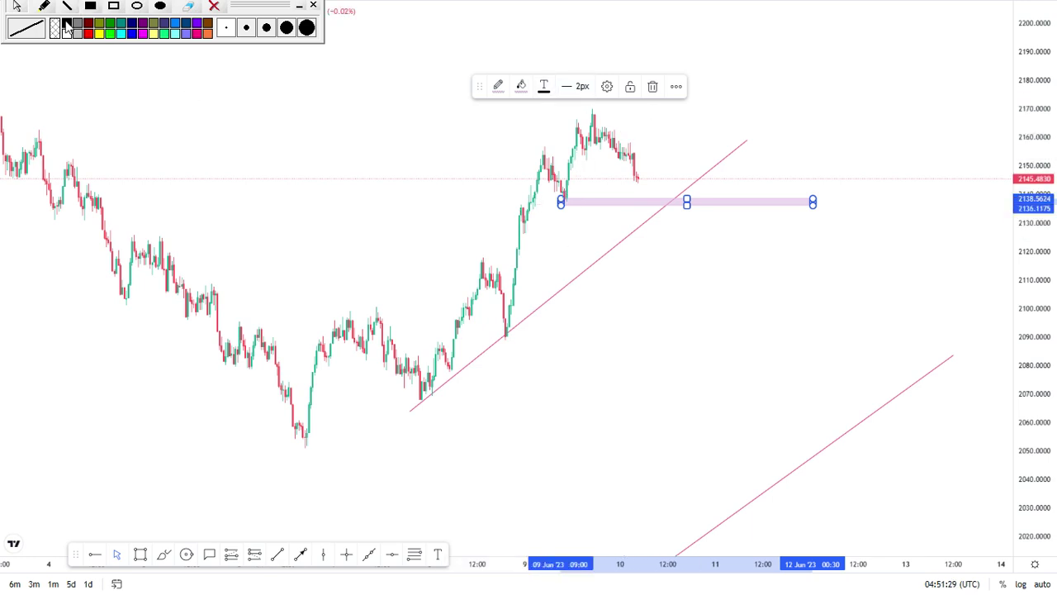
left_click(165, 555)
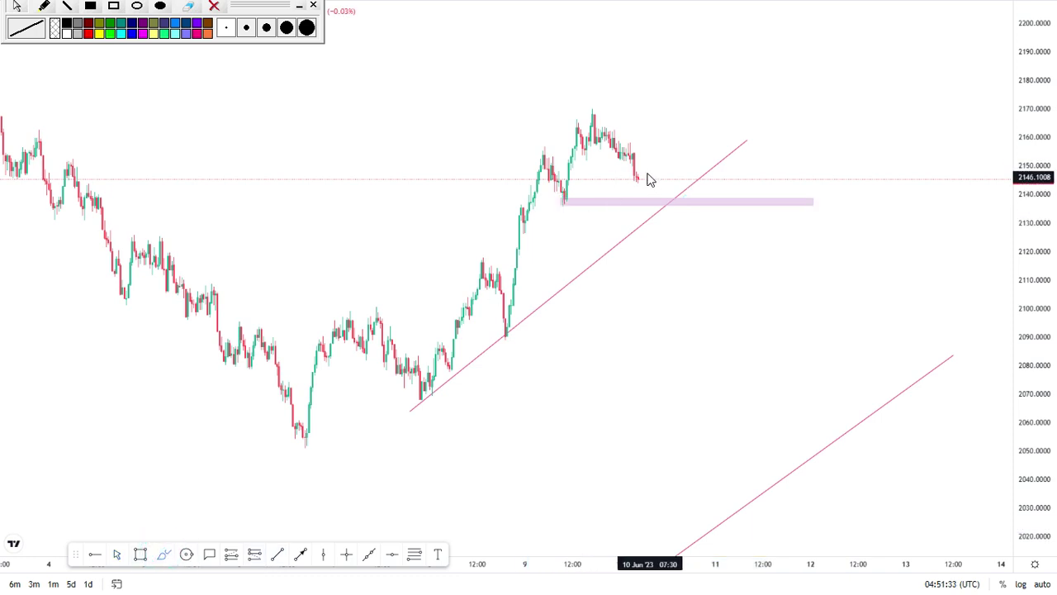
Sketch a black path dipping to the trendline, retesting the zone near 2140, then falling to 2080
mouse_move(634, 175)
left_mouse_down()
mouse_move(650, 228)
mouse_move(684, 188)
mouse_move(739, 363)
left_mouse_up()
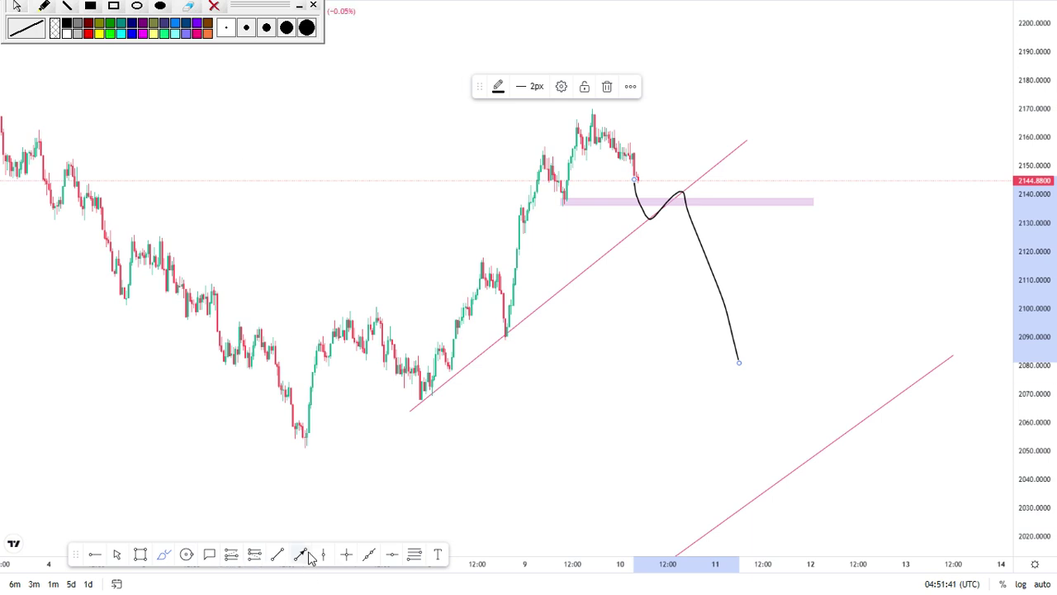
left_click(254, 557)
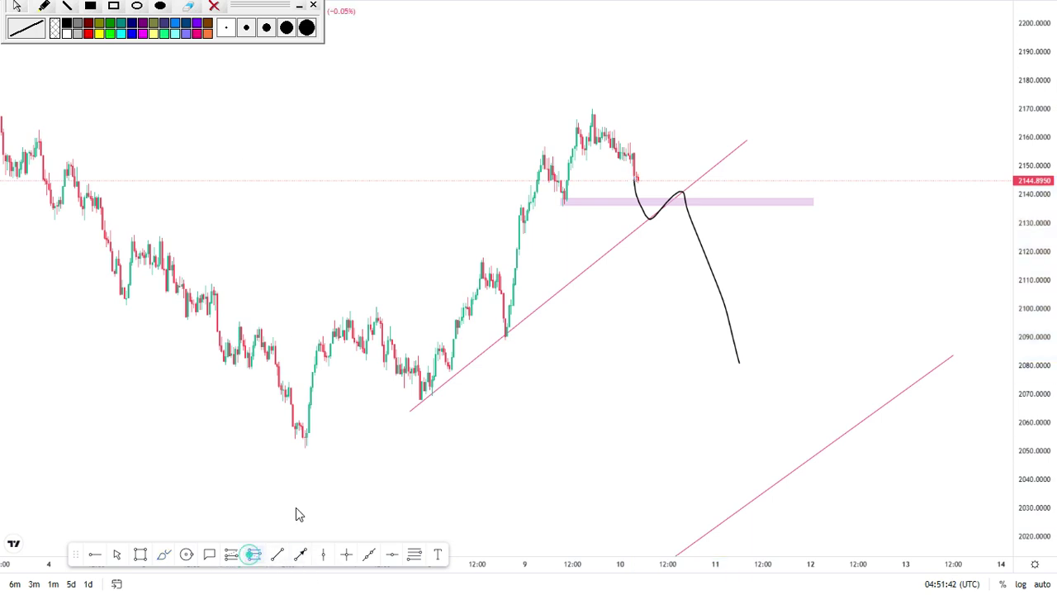
Place and remove a short position at the zone retest, then delete the black projected path
left_click(677, 206)
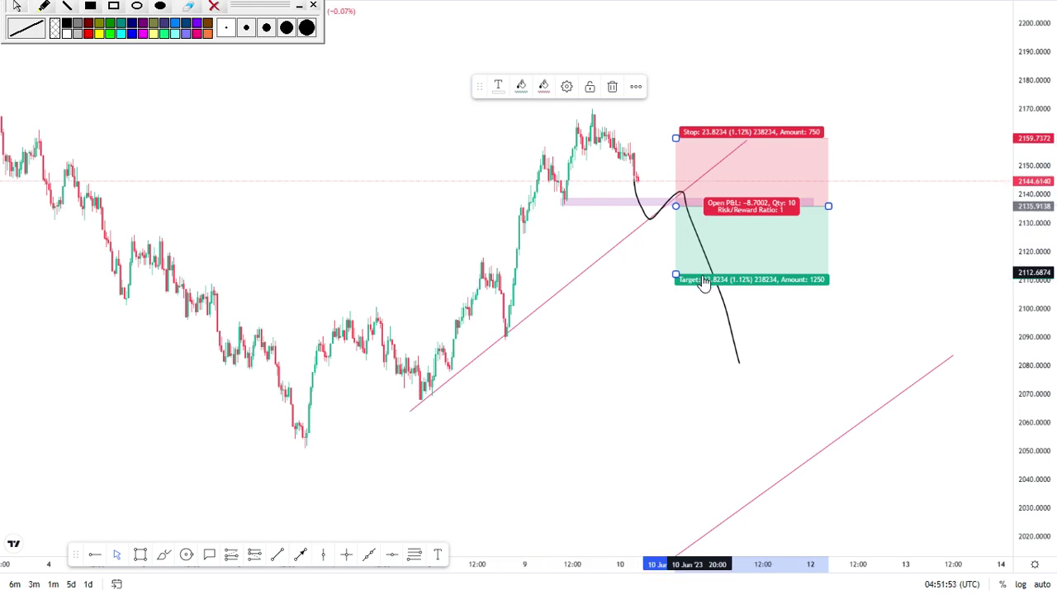
left_click(612, 87)
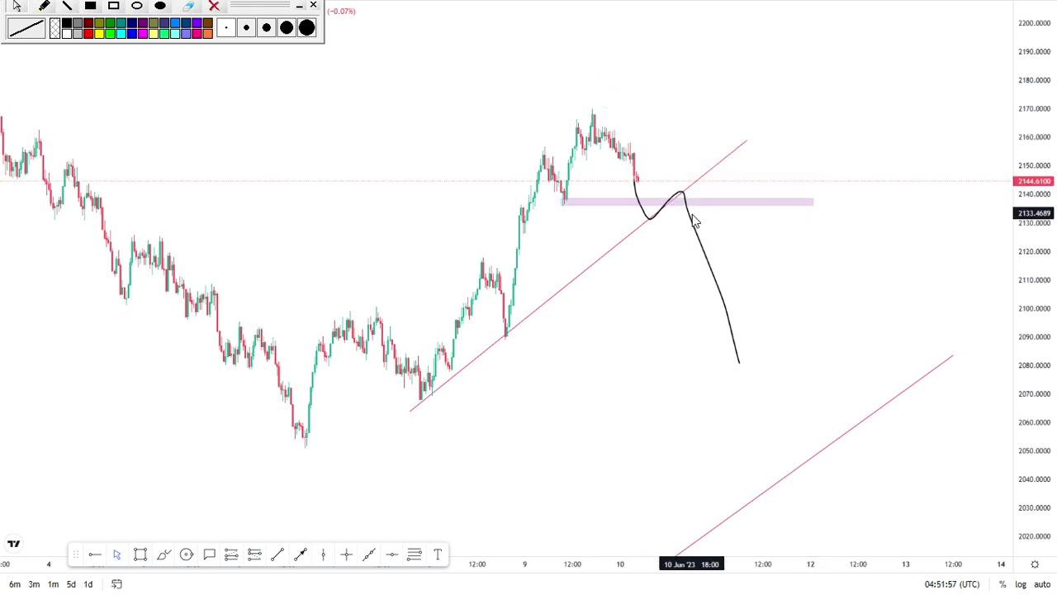
left_click(726, 314)
left_click(609, 88)
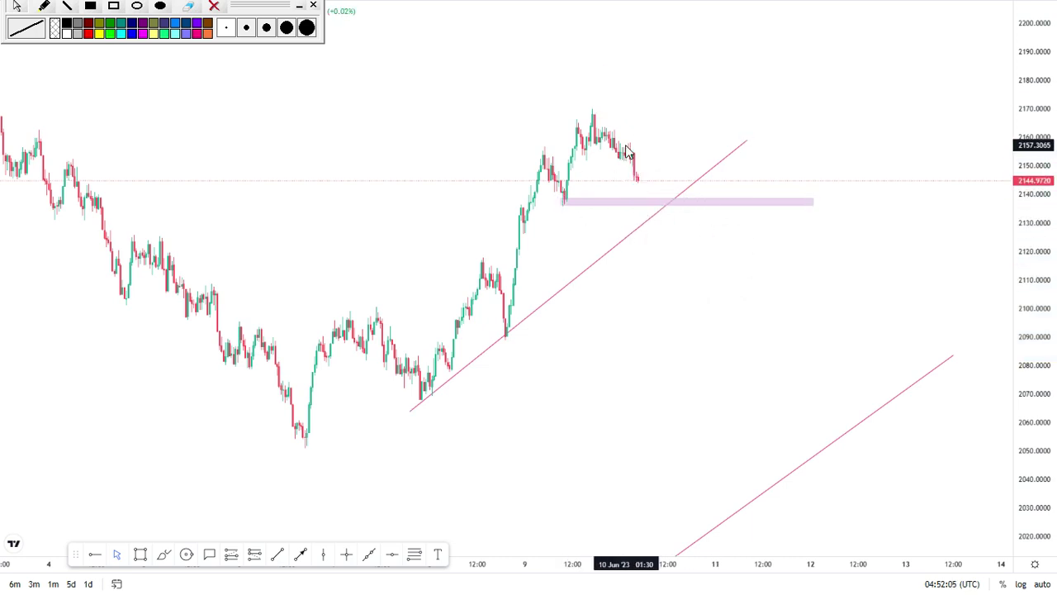
Change the chart interval from 30 minutes to 4-hour candles
scroll(410, 218, "down", 1)
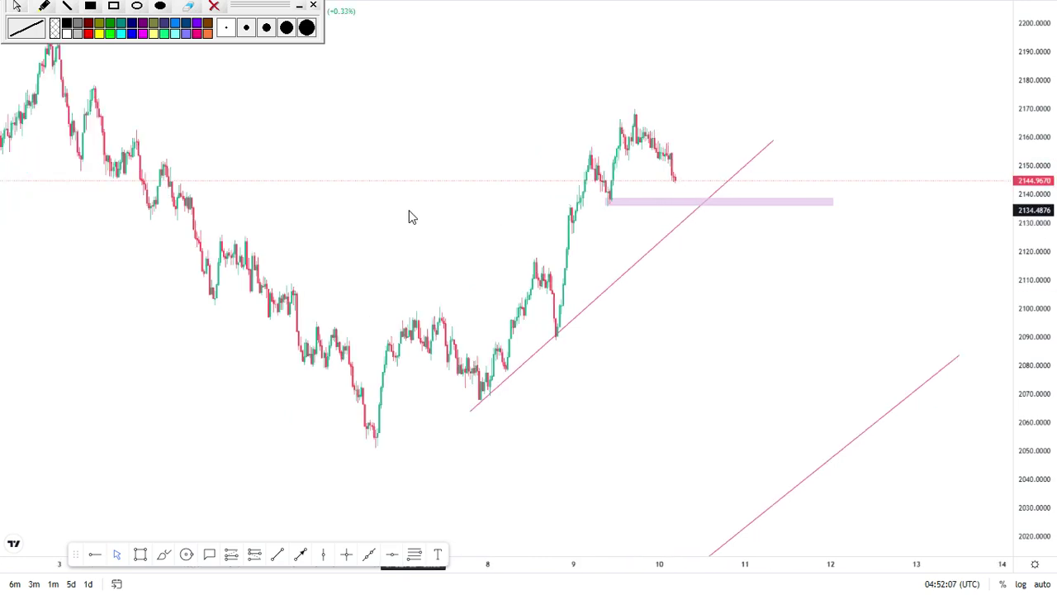
scroll(409, 218, "down", 3)
scroll(507, 174, "up", 3)
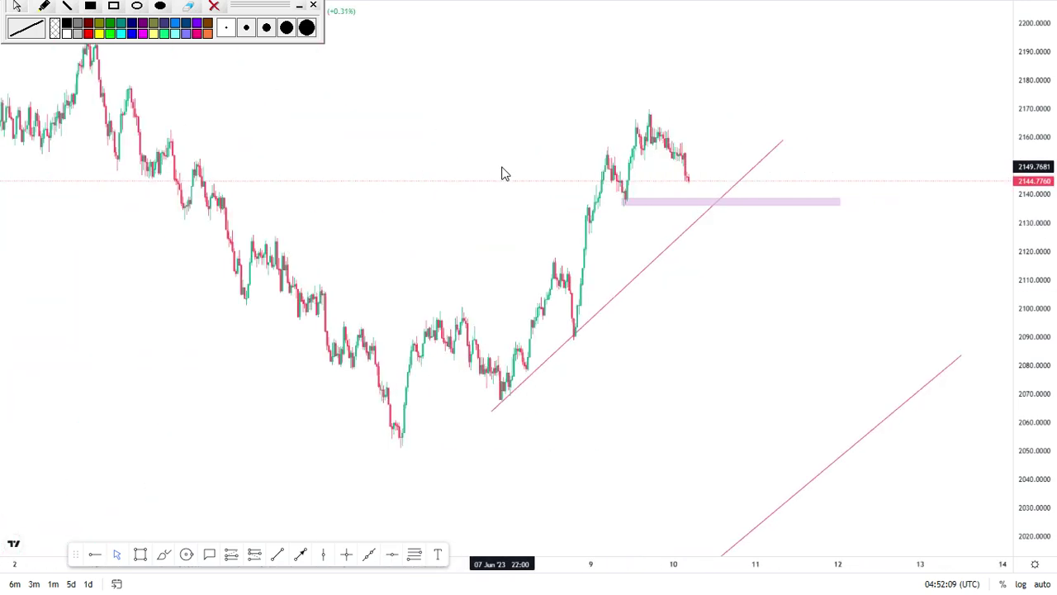
type("2")
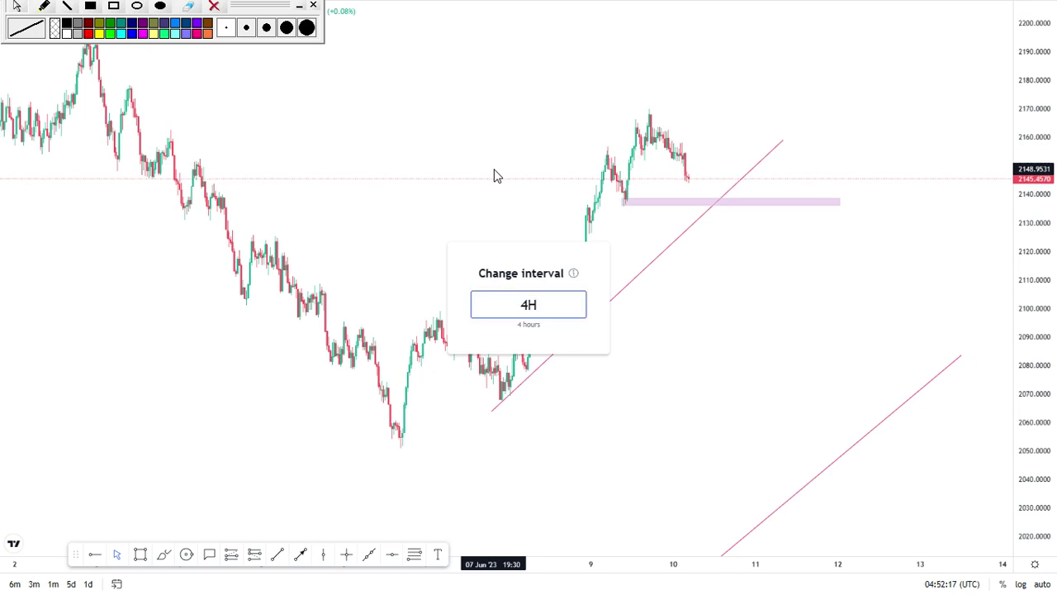
key("Return")
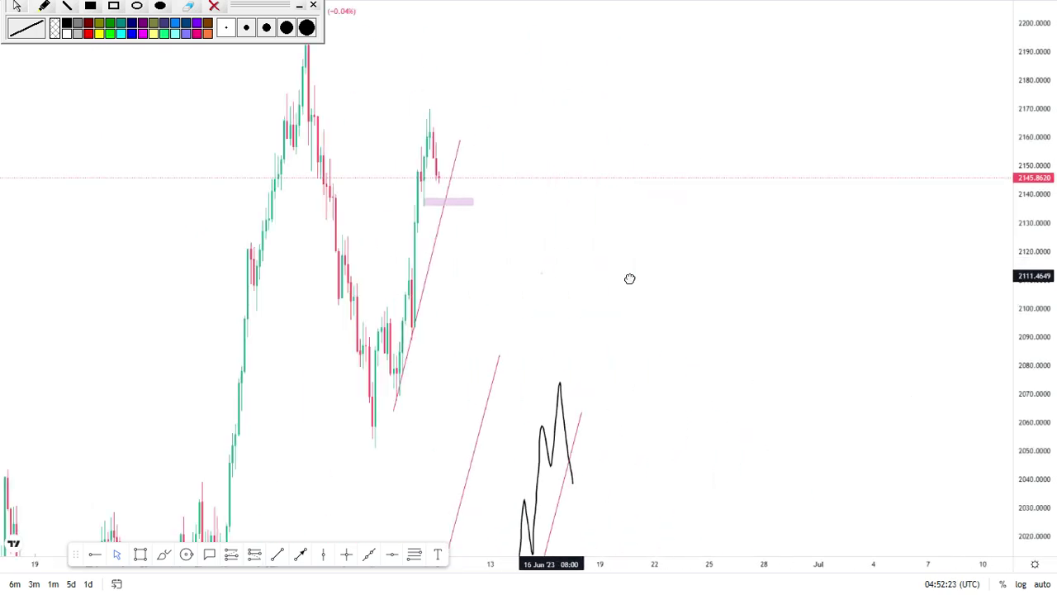
Draw a pink box around the 06 Jun low candle pair, spanning roughly 2053–2090
scroll(630, 279, "up", 5)
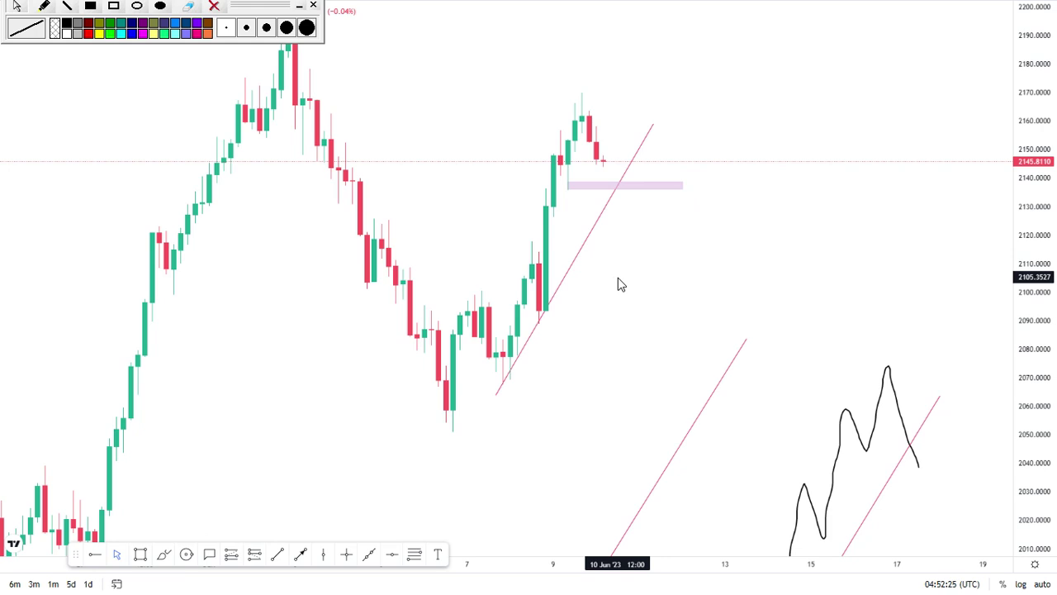
left_click_drag(618, 279, 658, 382)
left_click_drag(594, 561, 405, 515)
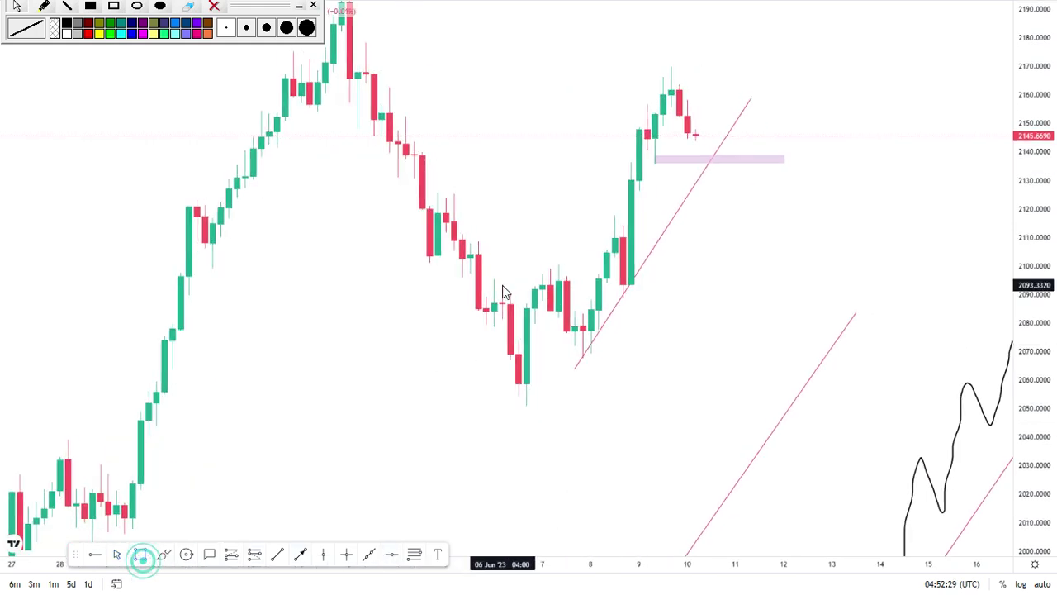
mouse_move(508, 295)
left_mouse_down()
mouse_move(509, 349)
mouse_move(534, 398)
left_mouse_up()
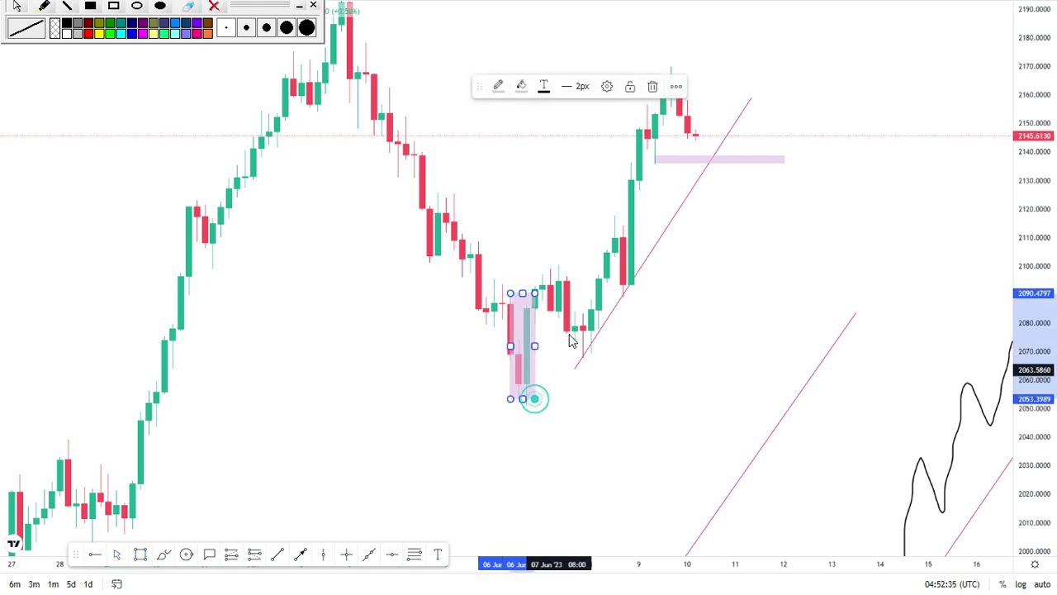
left_click(504, 208)
scroll(319, 201, "up", 3)
left_click_drag(276, 191, 521, 323)
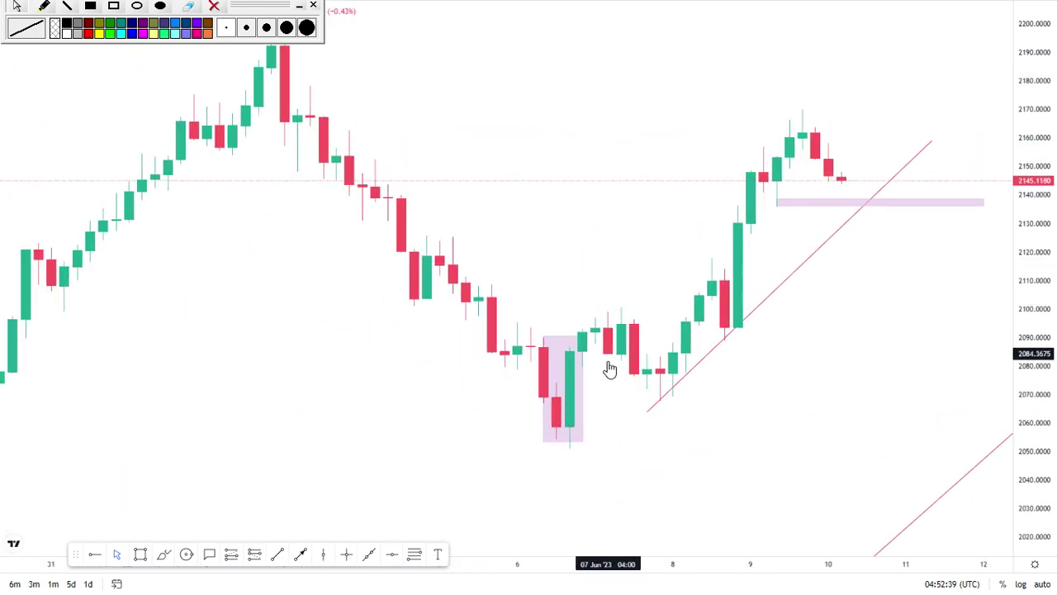
left_click(647, 413)
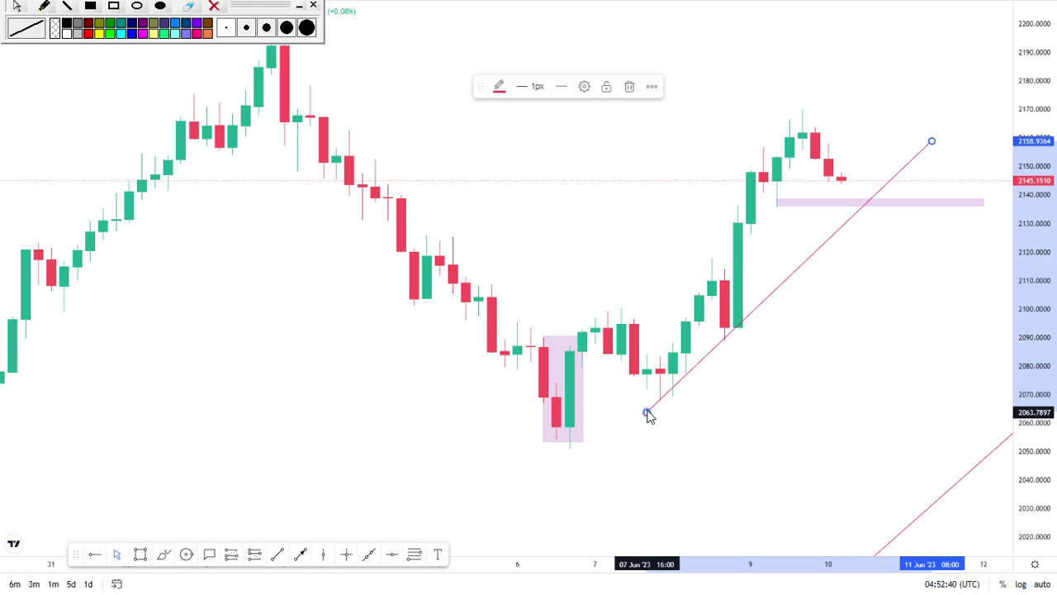
Delete the rising trend line and switch the chart to 30-minute candles
left_click(629, 86)
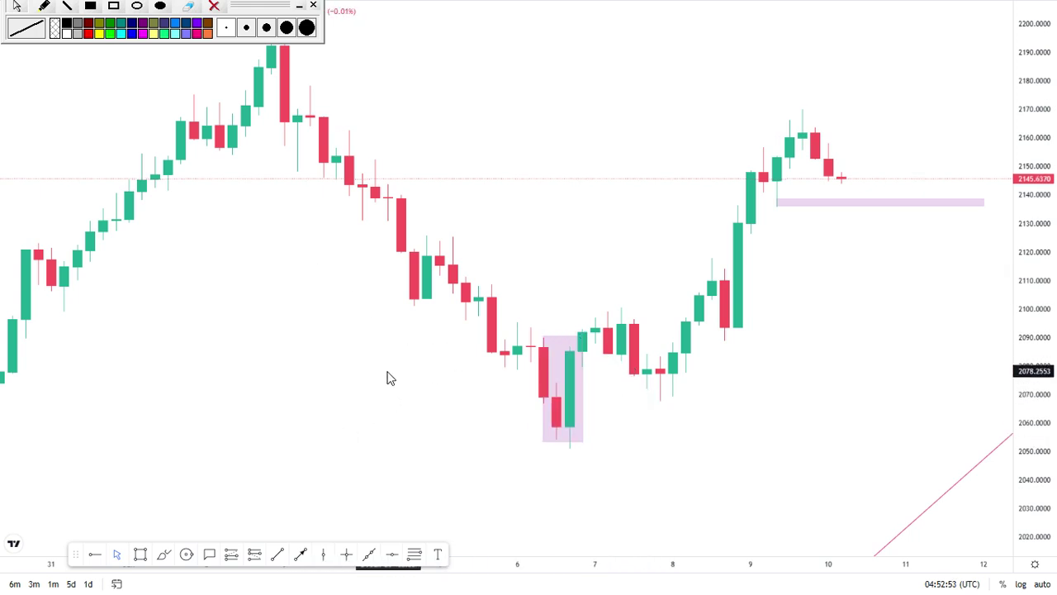
type("2")
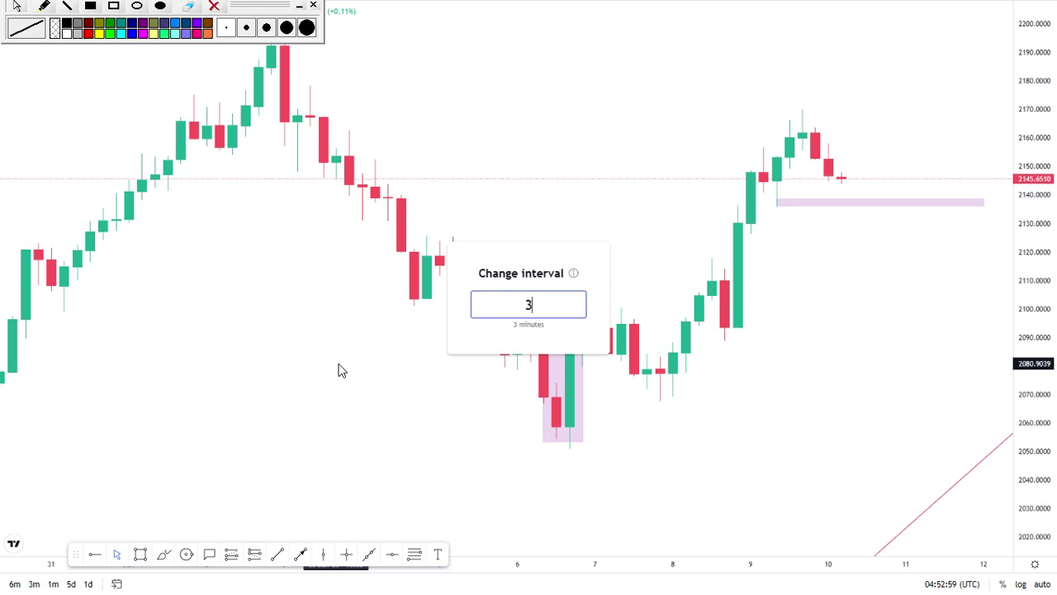
type("0")
key("Return")
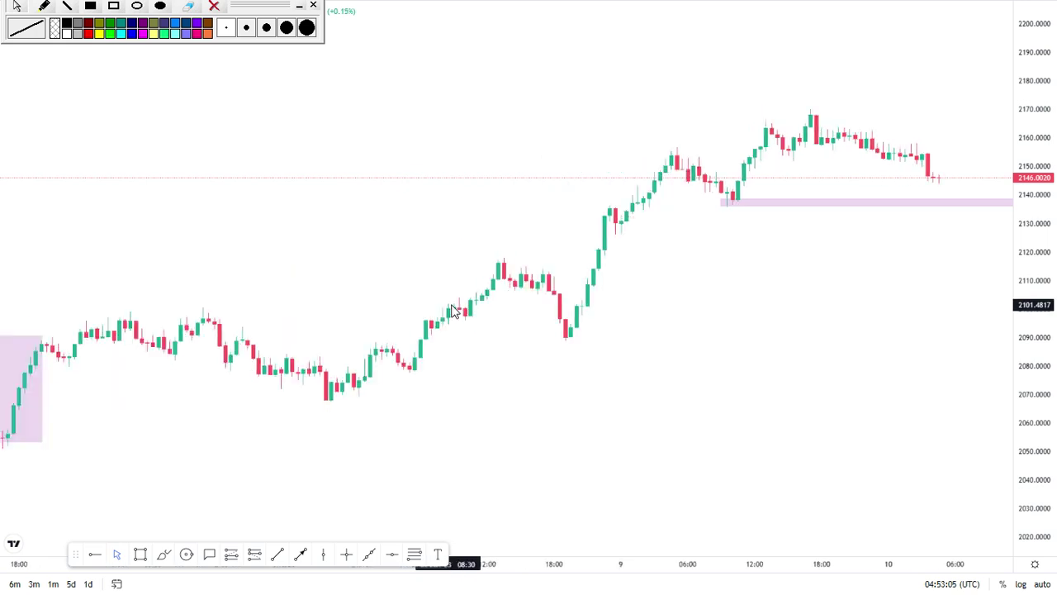
Pan and zoom the 30-minute chart to frame the pink zone and the decline into it
left_click_drag(324, 241, 479, 283)
scroll(462, 434, "up", 2)
left_click(312, 408)
left_click_drag(462, 406, 706, 372)
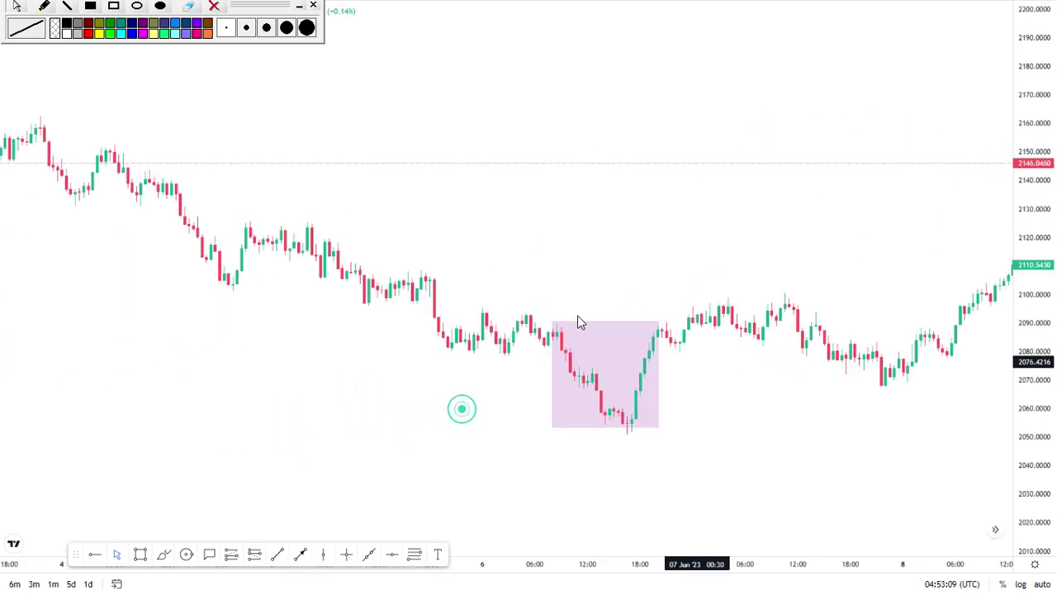
scroll(702, 379, "down", 2)
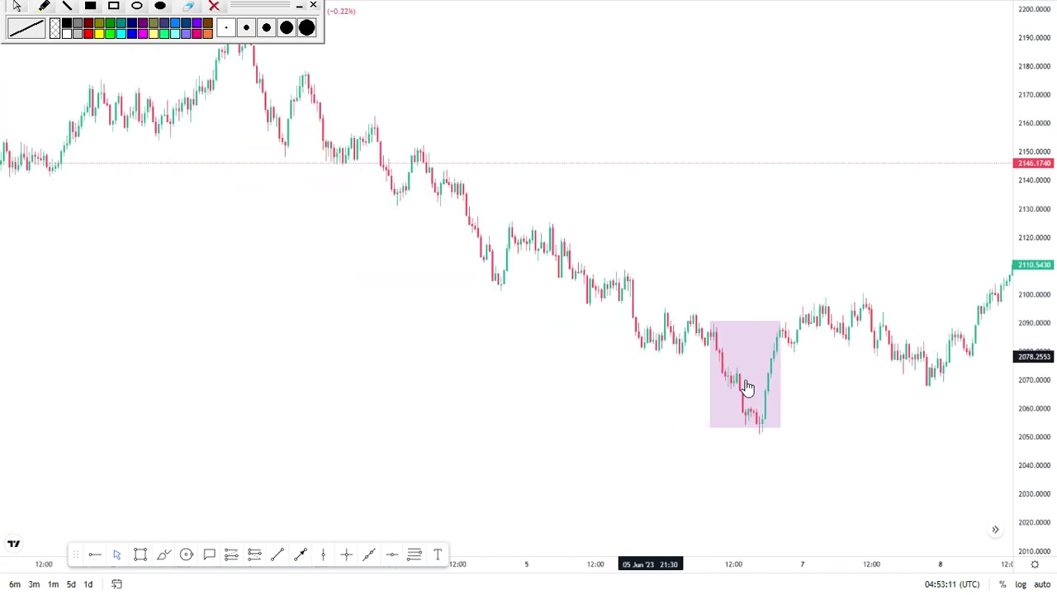
scroll(721, 386, "up", 2)
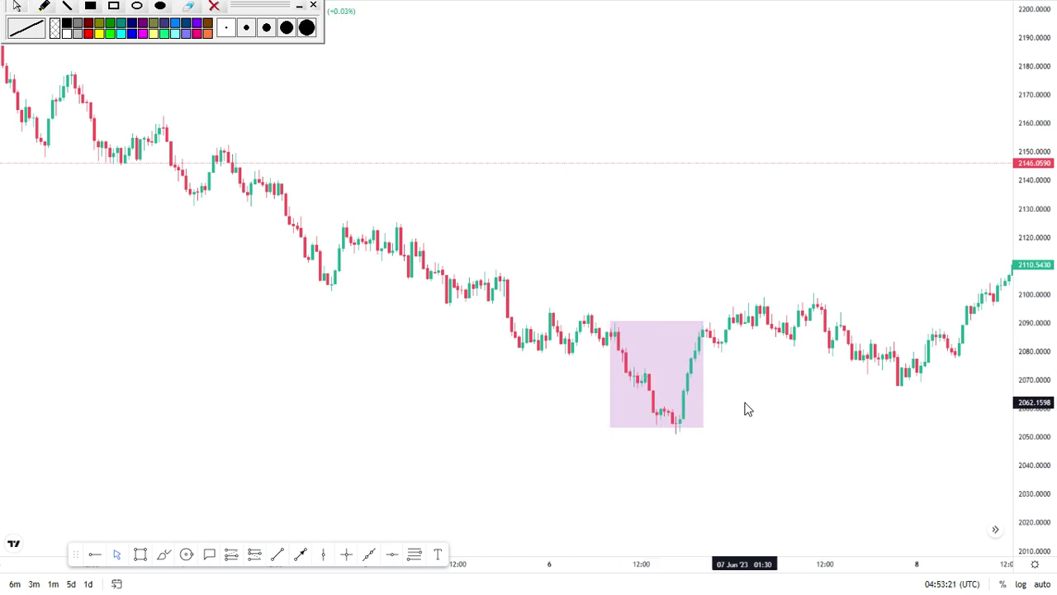
scroll(661, 407, "down", 2)
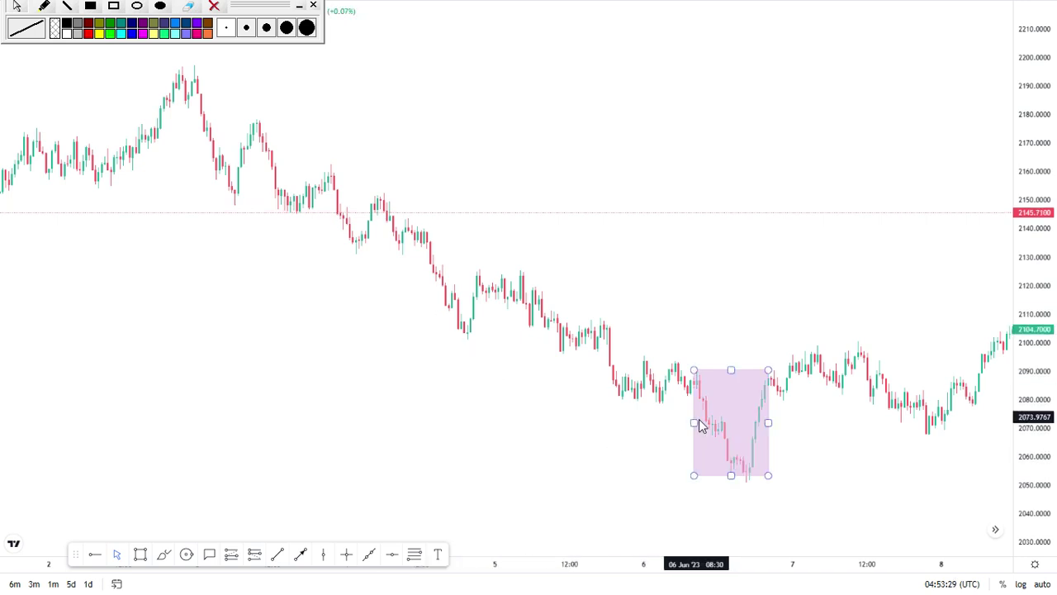
Draw a descending trend line from the 2198.67 early-June peak through the pink box near 2065
left_click(280, 553)
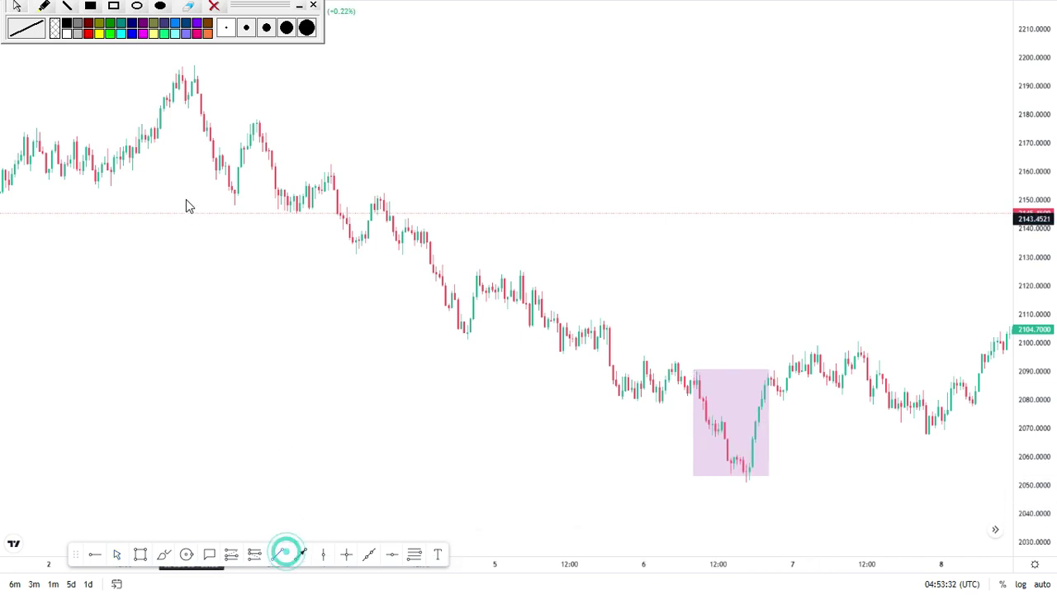
left_click(185, 62)
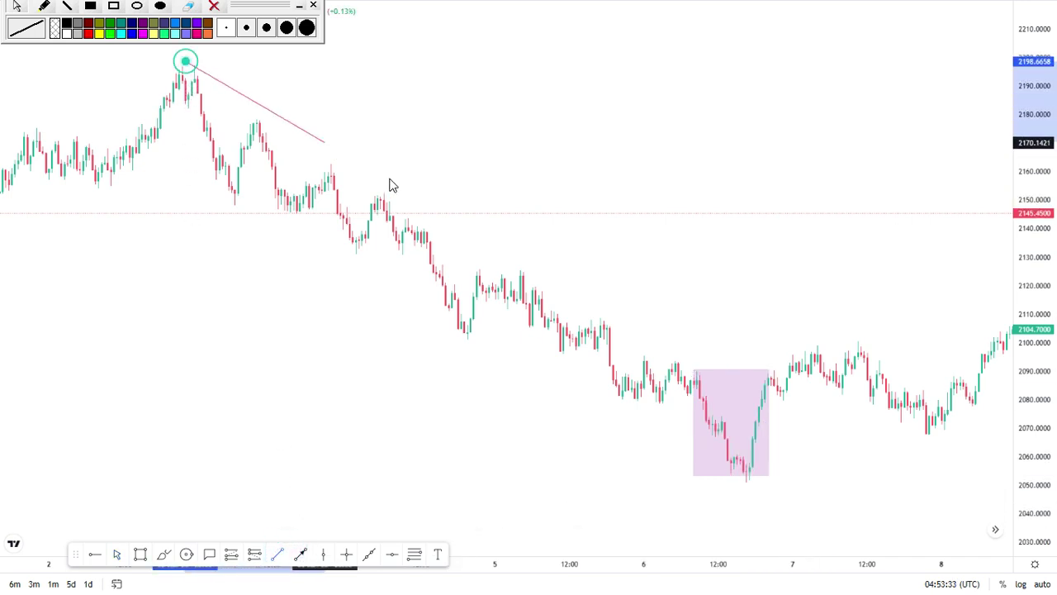
left_click(815, 447)
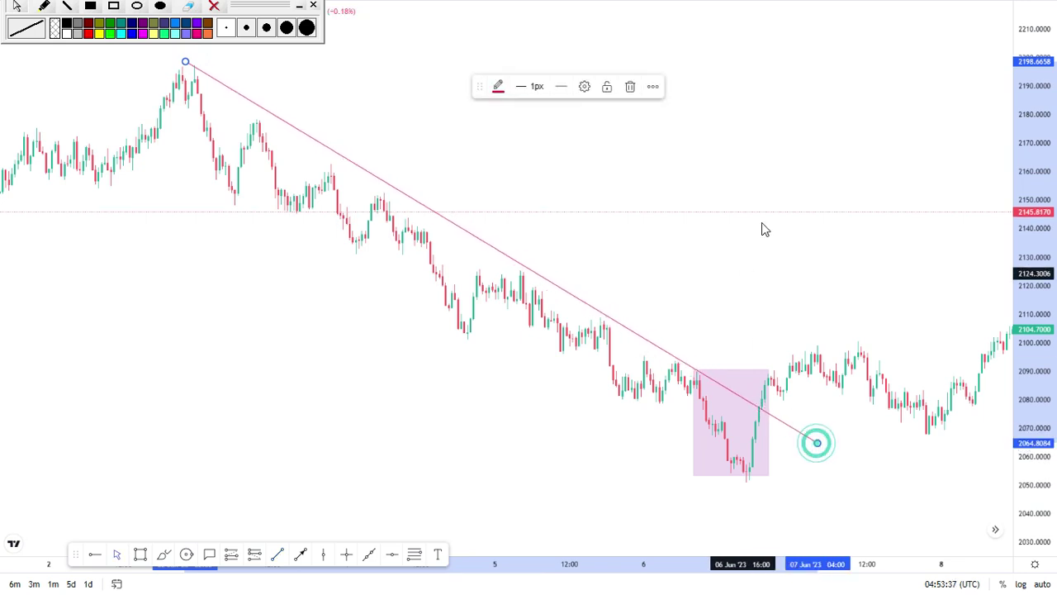
left_click_drag(761, 229, 557, 165)
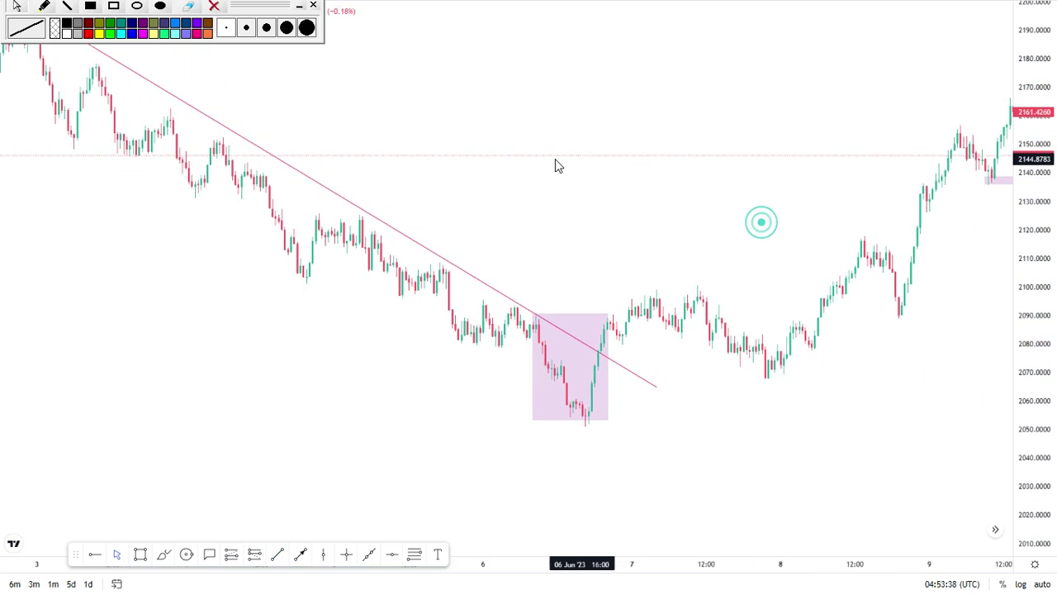
left_click(253, 555)
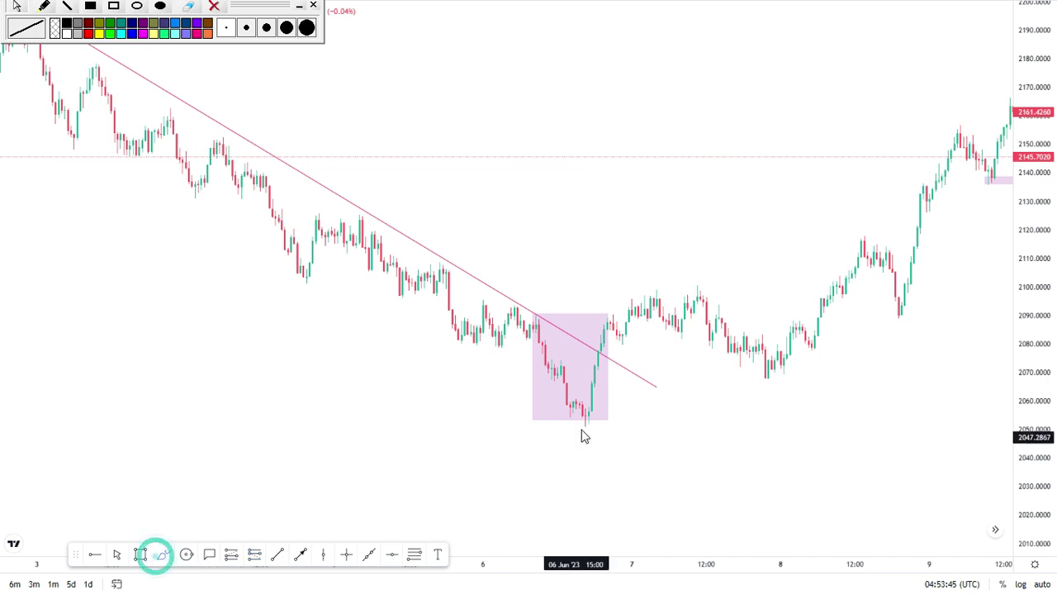
mouse_move(589, 371)
left_mouse_down()
mouse_move(581, 418)
mouse_move(601, 317)
mouse_move(634, 361)
mouse_move(632, 352)
left_mouse_up()
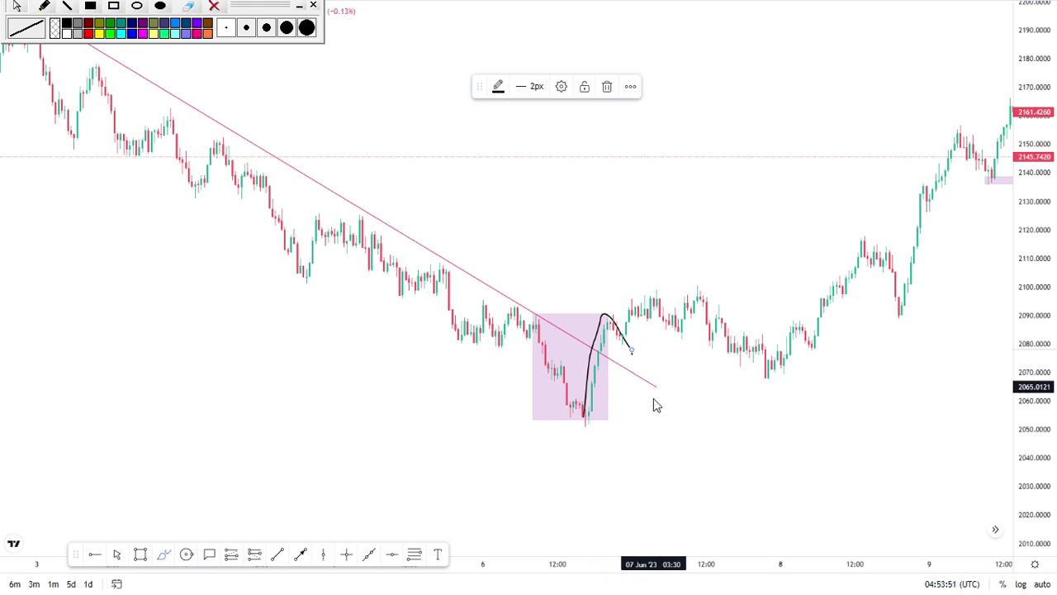
left_click(609, 87)
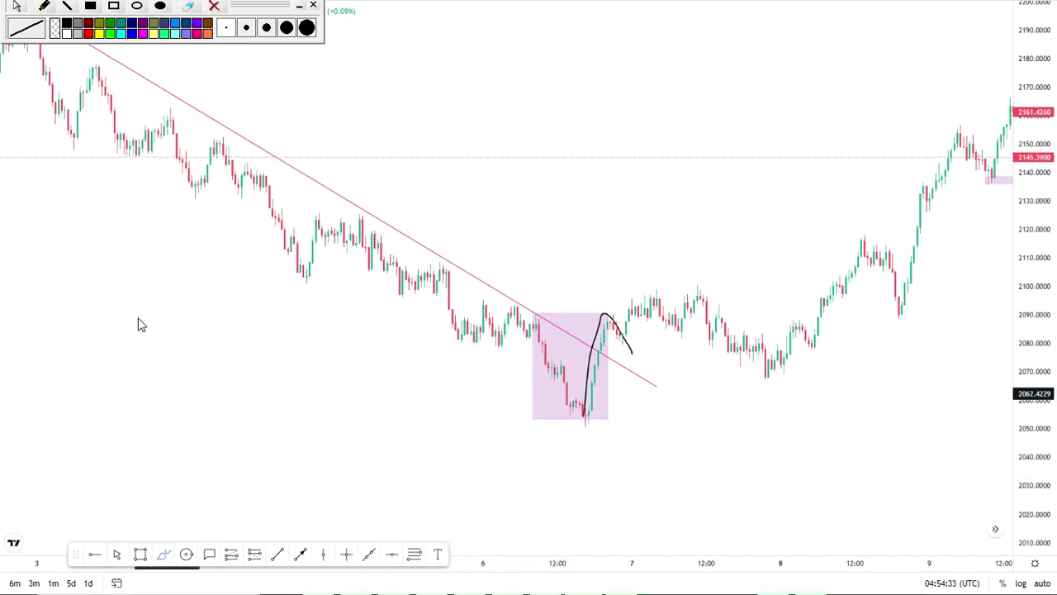
left_click(369, 332)
left_click(495, 381)
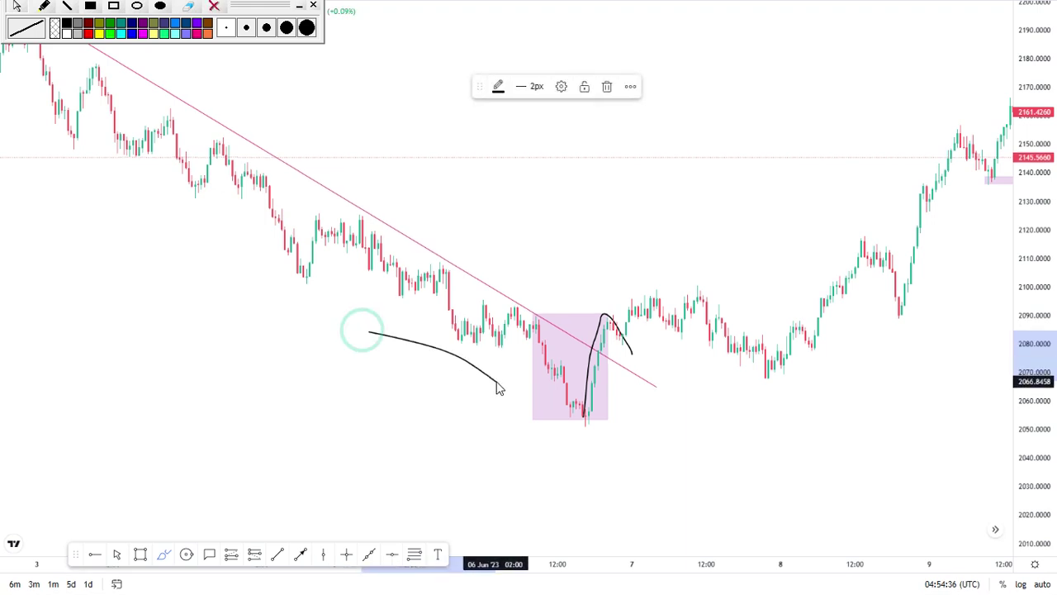
left_click(608, 86)
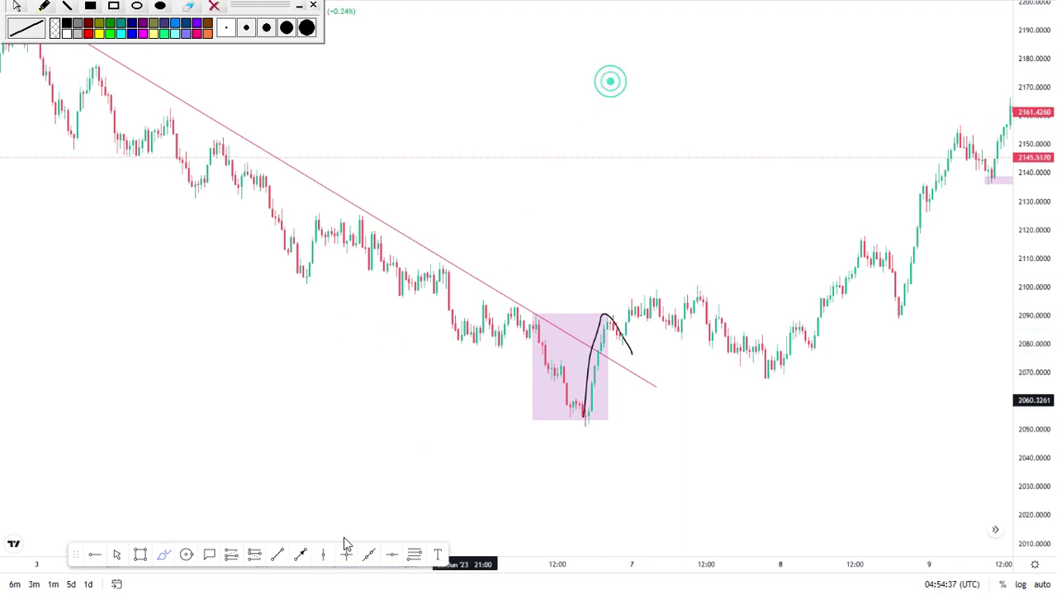
left_click(120, 553)
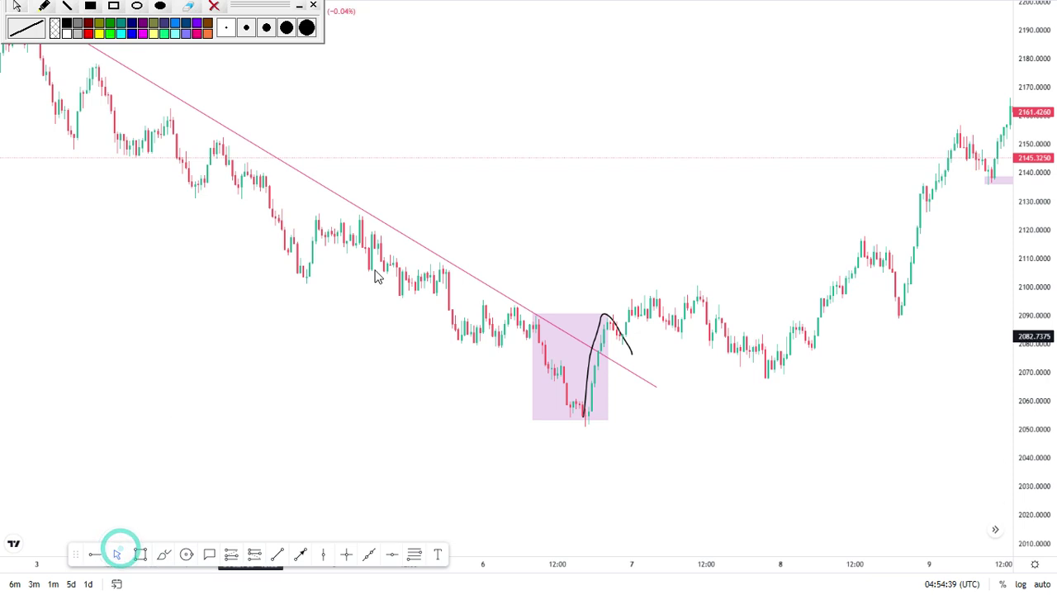
left_click(599, 338)
left_click(604, 88)
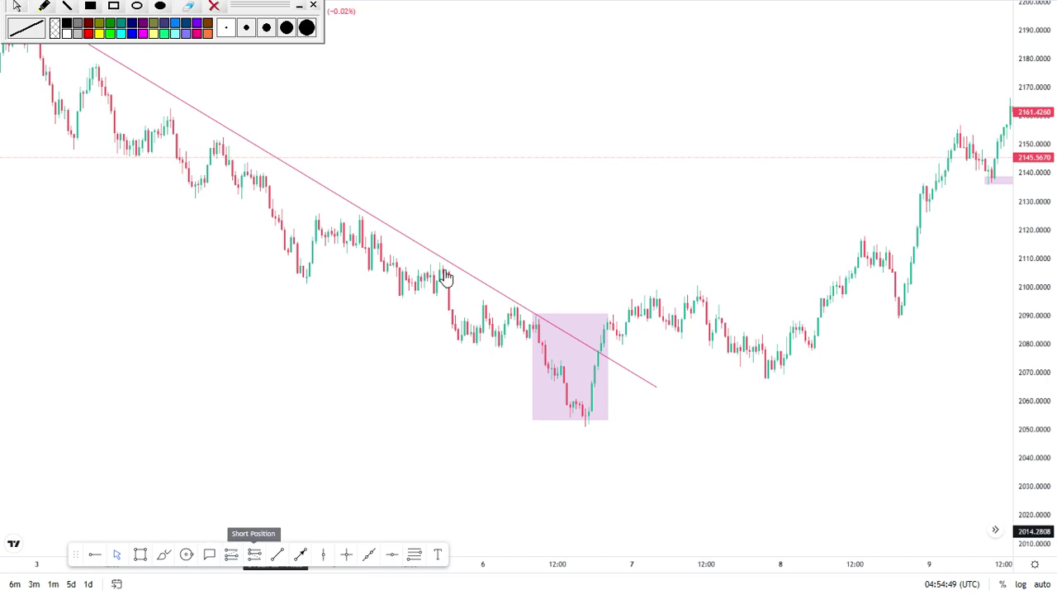
Place a long position after the zone: entry 2082.94, stop 2053.68, target 2196.02
left_click(231, 560)
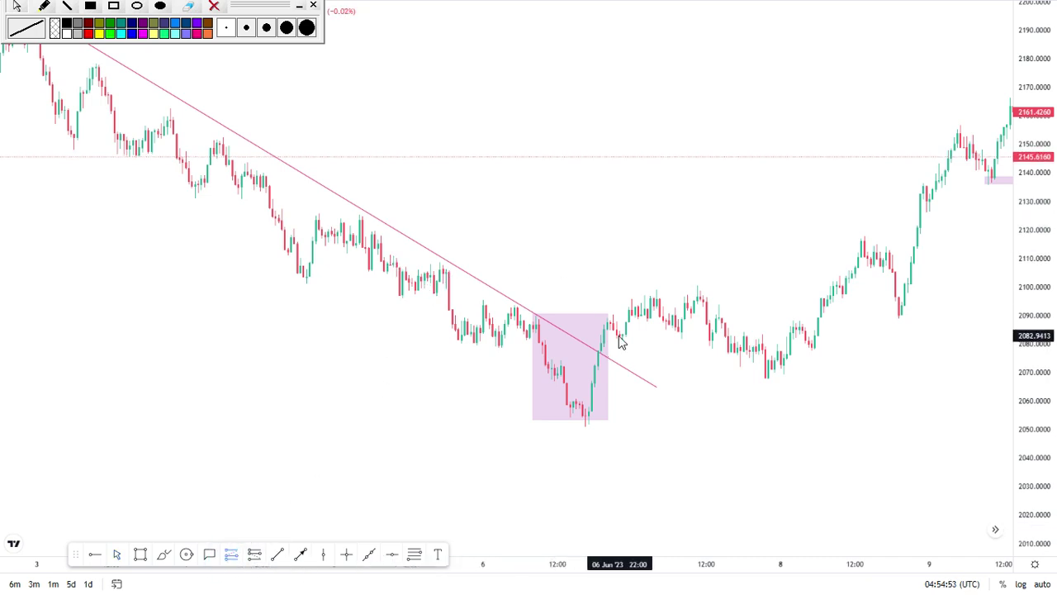
left_click(620, 336)
left_click_drag(618, 252, 627, 8)
left_click(848, 108)
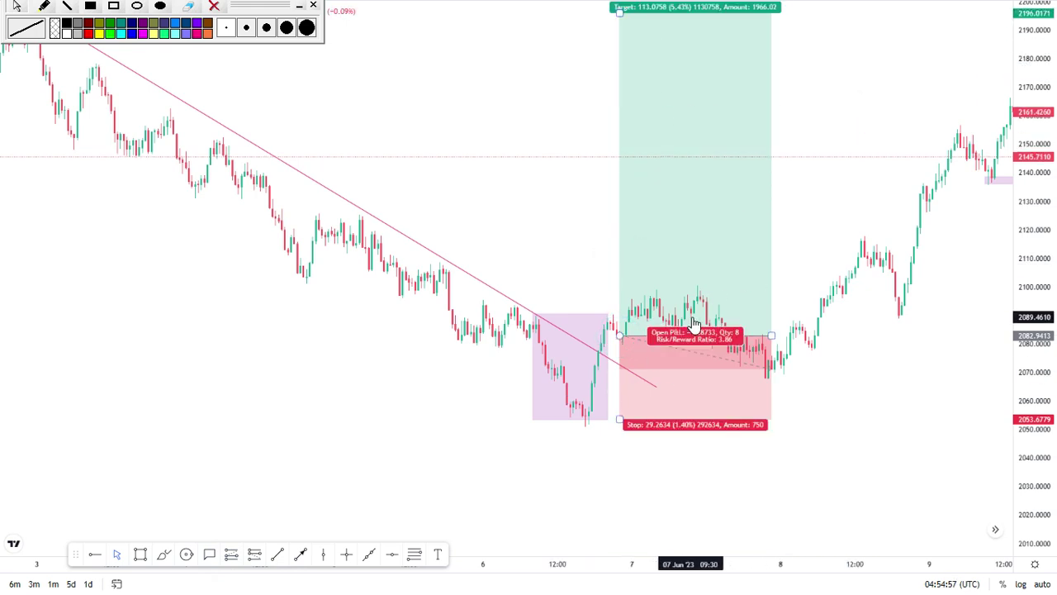
left_click_drag(492, 213, 911, 359)
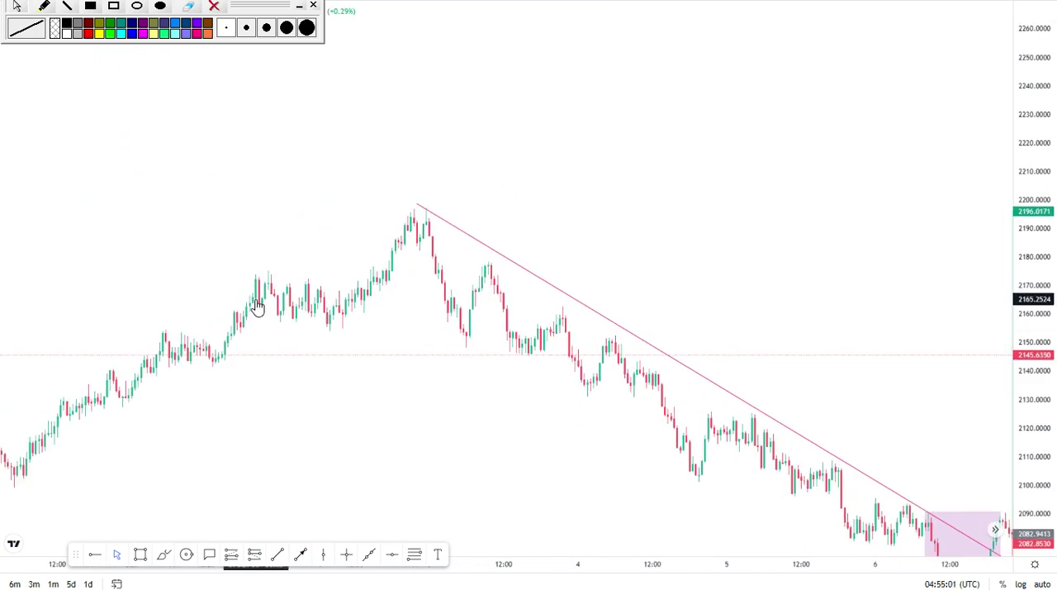
type("2")
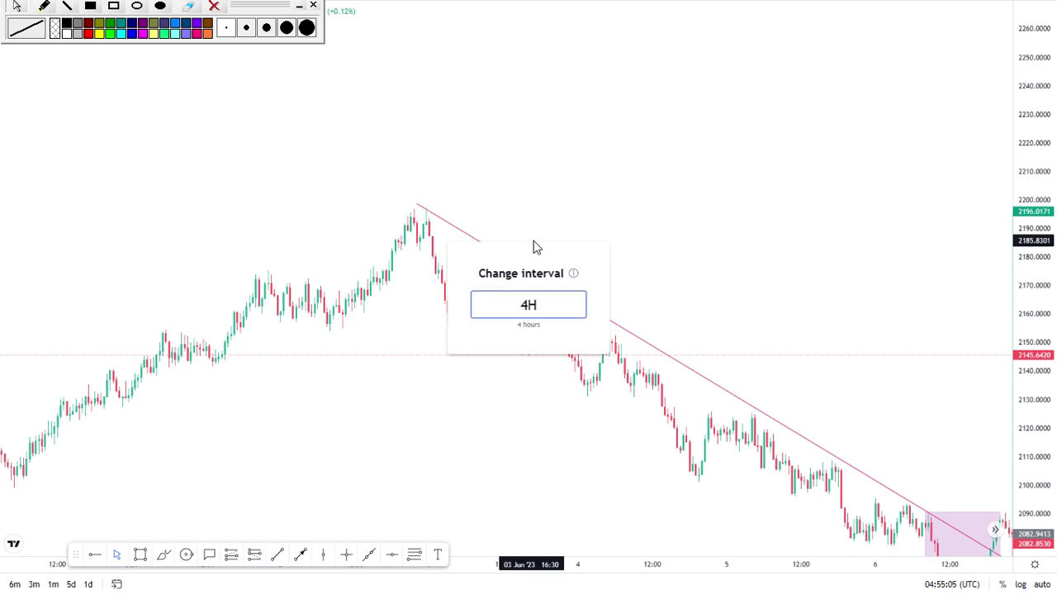
Switch the chart back to 4-hour candles and zoom the view
key("Return")
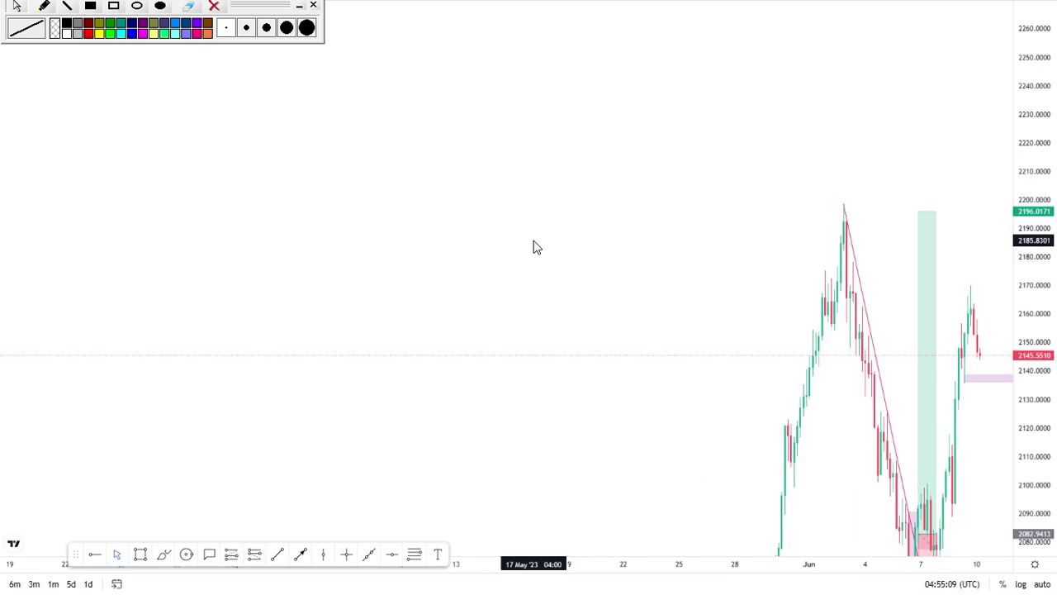
scroll(561, 262, "up", 5)
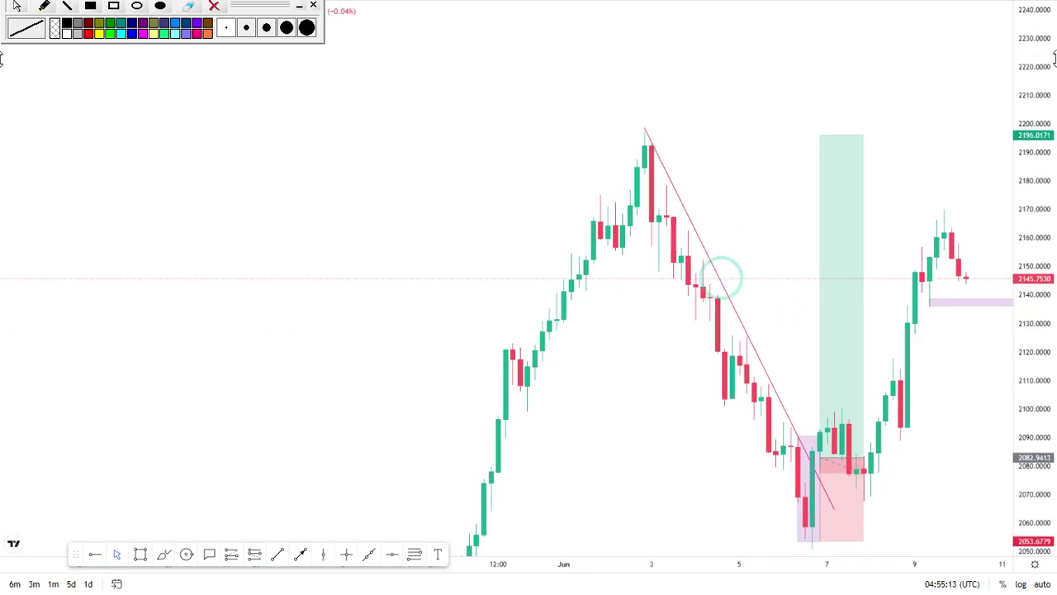
scroll(636, 312, "up", 2)
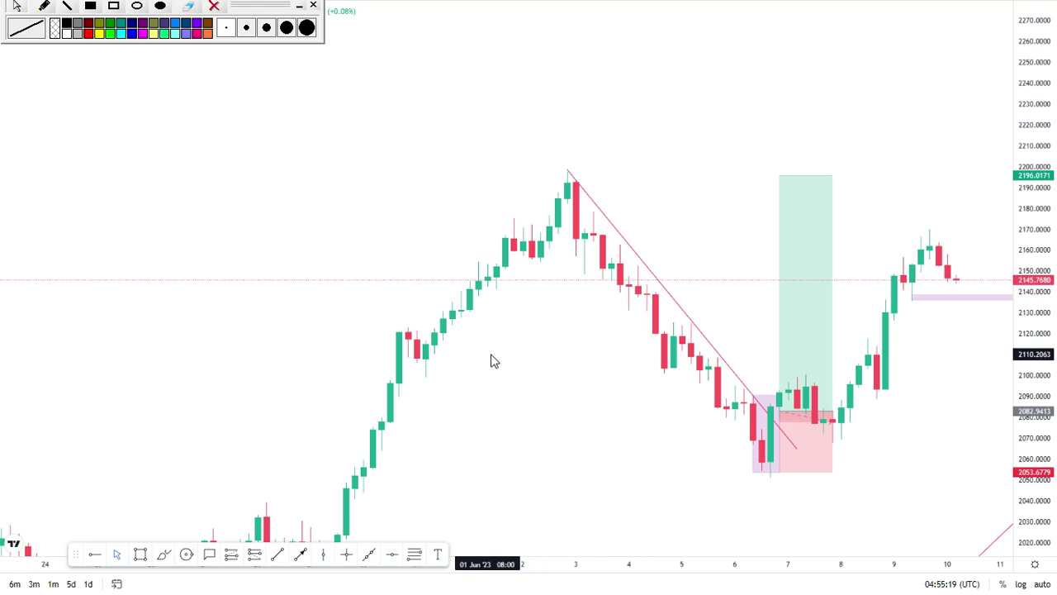
scroll(392, 322, "up", 5)
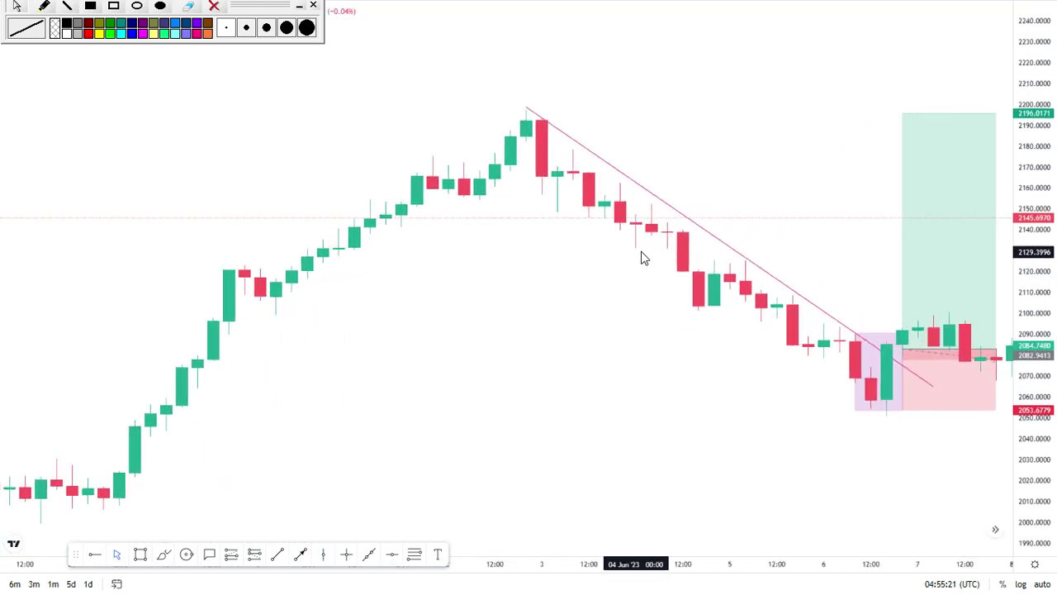
Delete the descending trend line from the early-June peak and pan toward the peak
left_click(744, 263)
left_click(628, 90)
left_click_drag(662, 137, 853, 180)
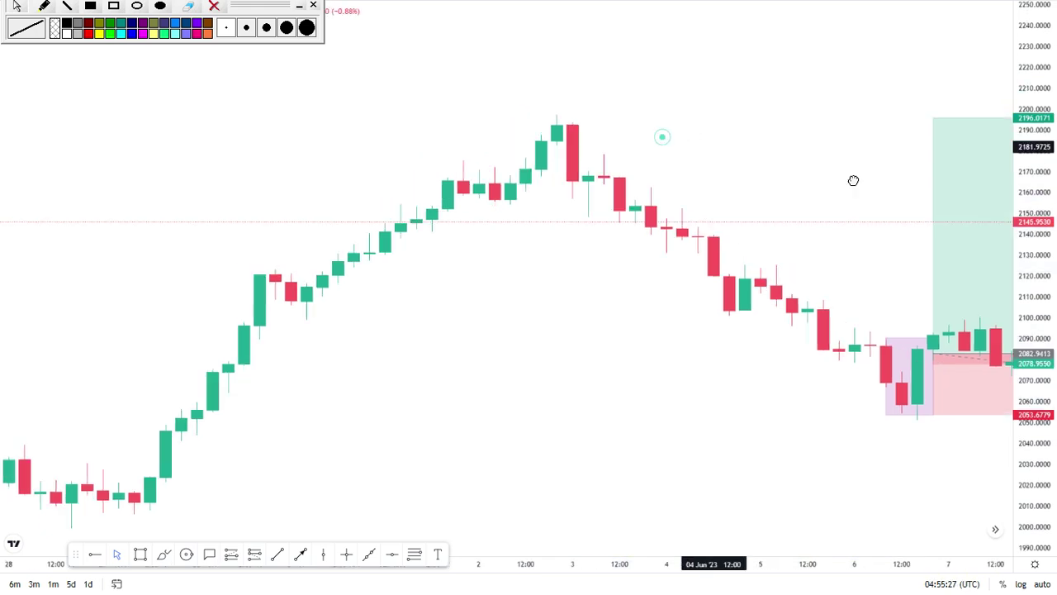
left_click_drag(680, 338, 610, 248)
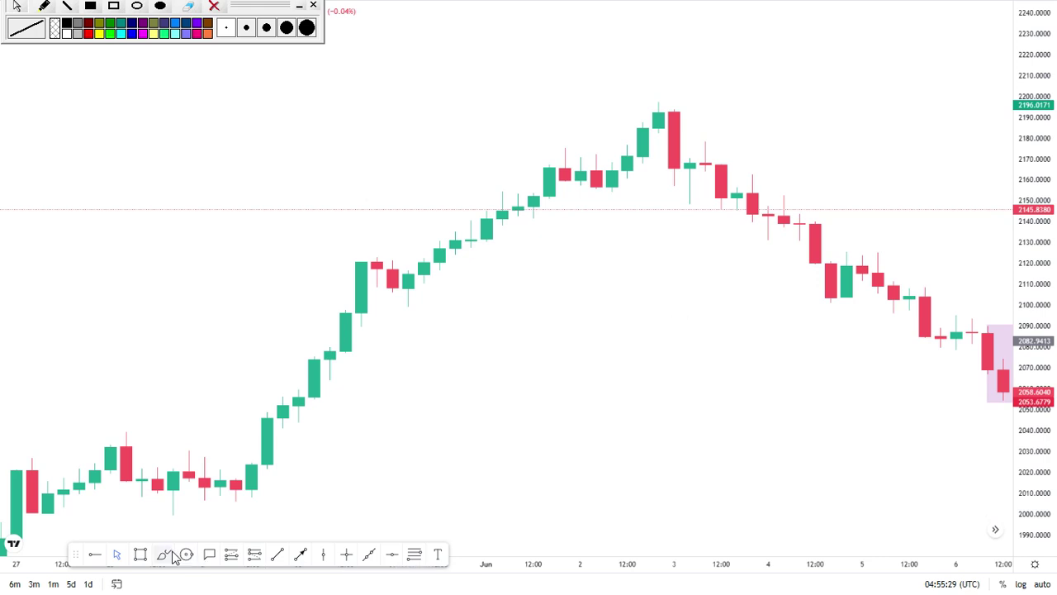
Draw a shaded box over the early-June peak candles, then pan to the late-May rally
mouse_move(626, 101)
left_mouse_down()
mouse_move(704, 165)
mouse_move(690, 182)
left_mouse_up()
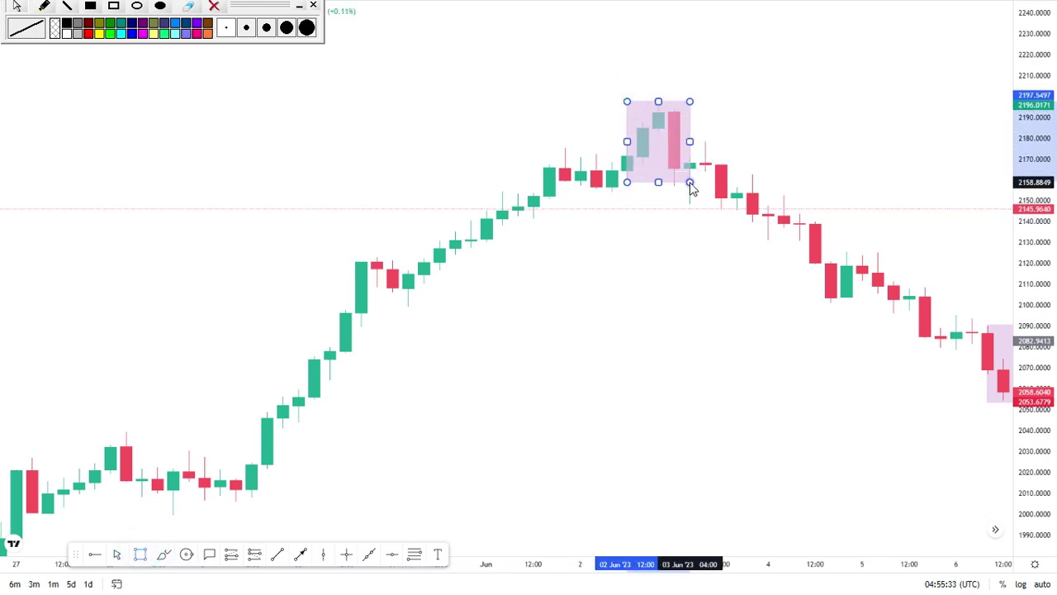
left_click(689, 182)
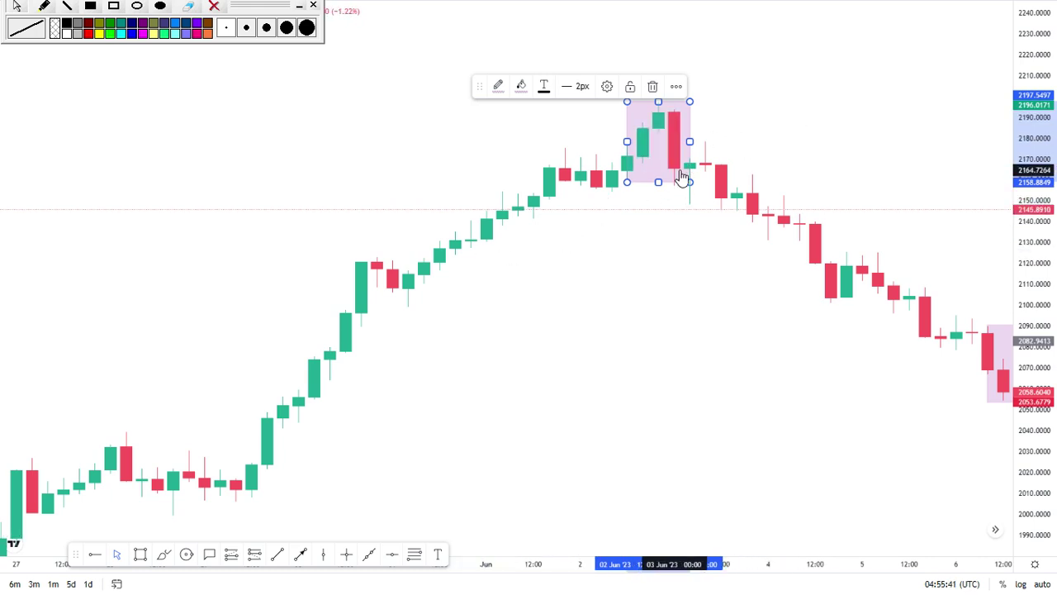
left_click_drag(441, 285, 665, 195)
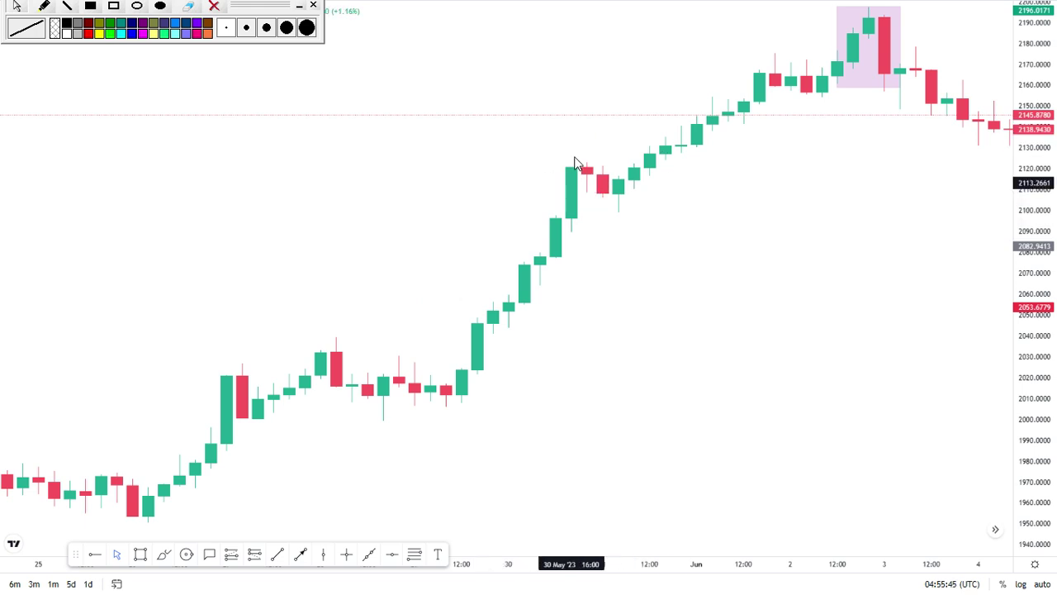
Box the 30–31 May pullback candles near 2095–2125 and delete the peak box
left_click(141, 555)
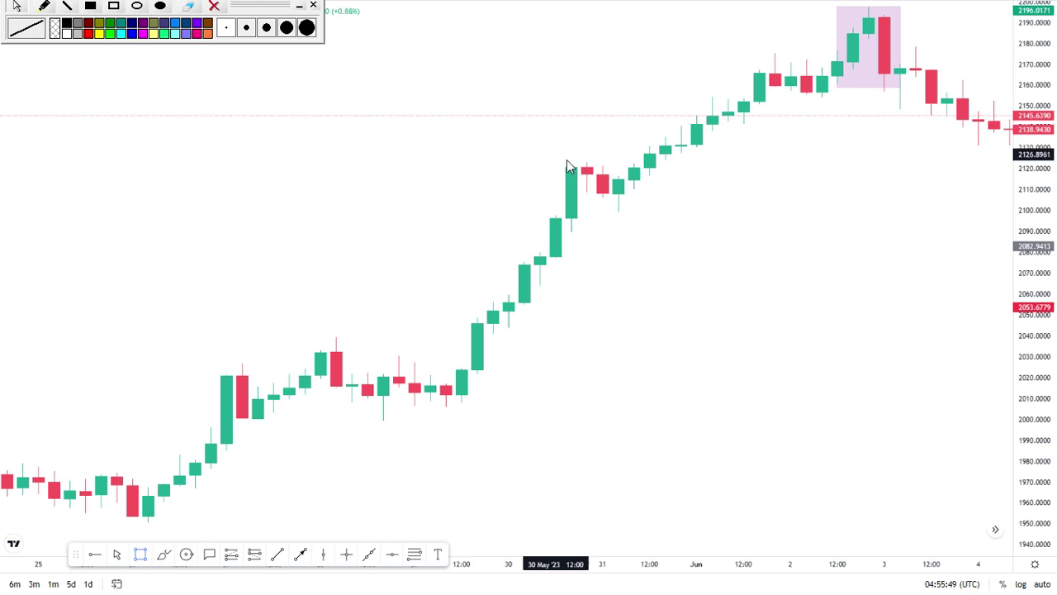
left_click_drag(563, 159, 615, 223)
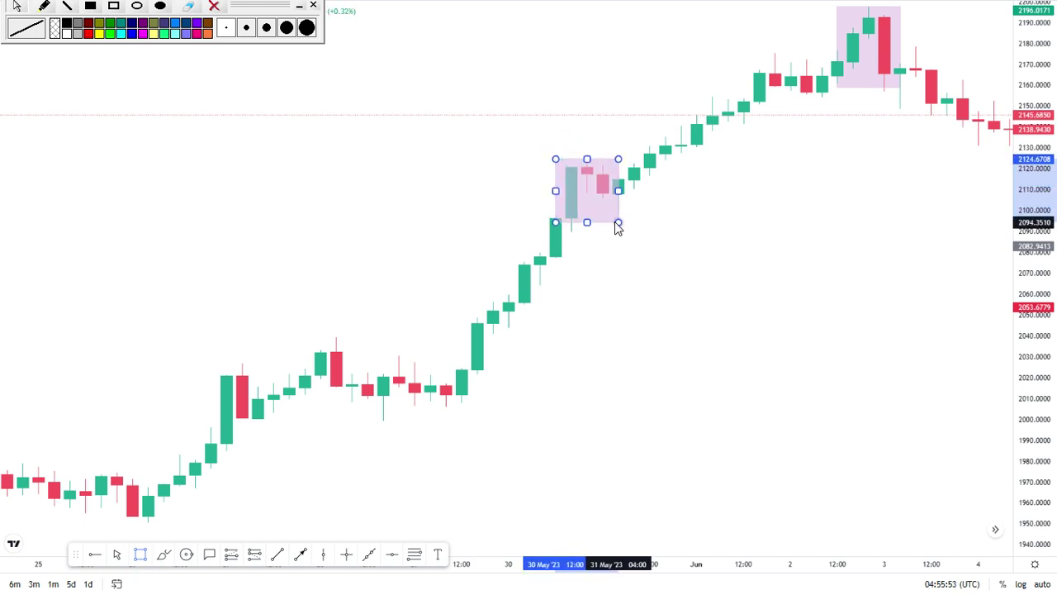
left_click_drag(616, 221, 618, 224)
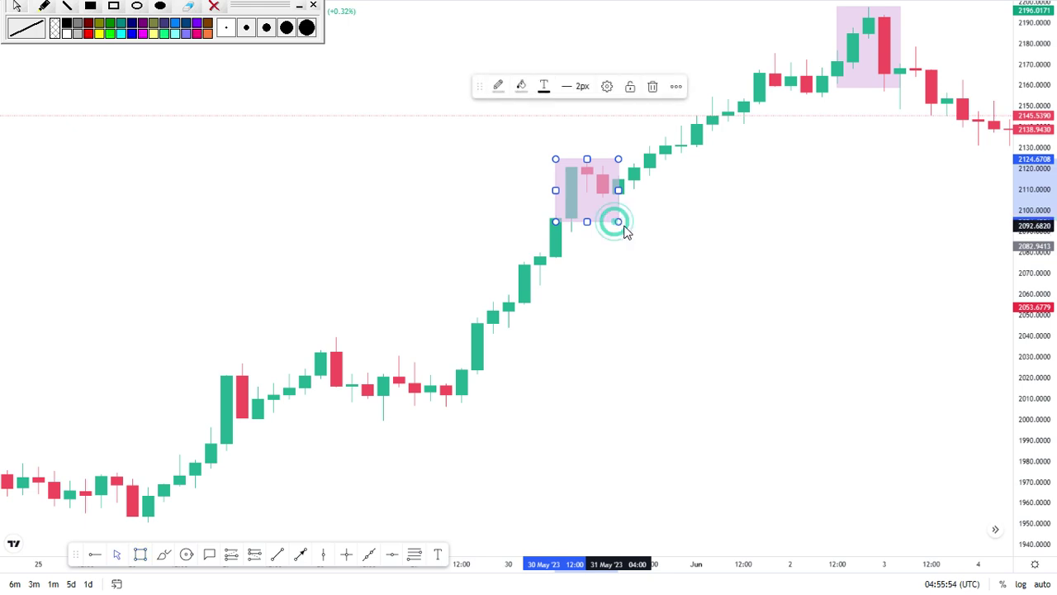
left_click(674, 237)
left_click(849, 88)
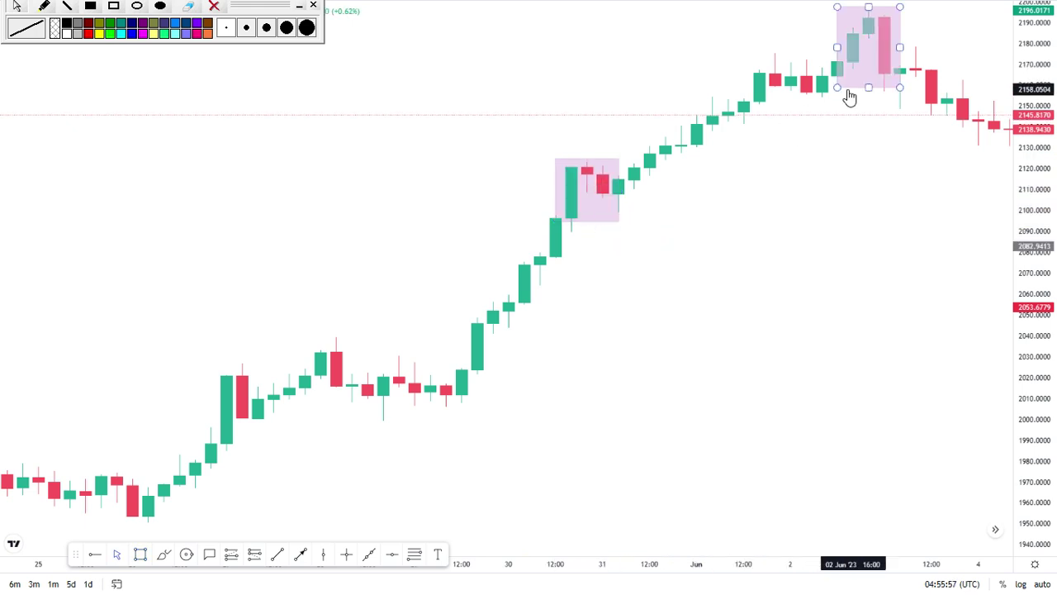
left_click(653, 85)
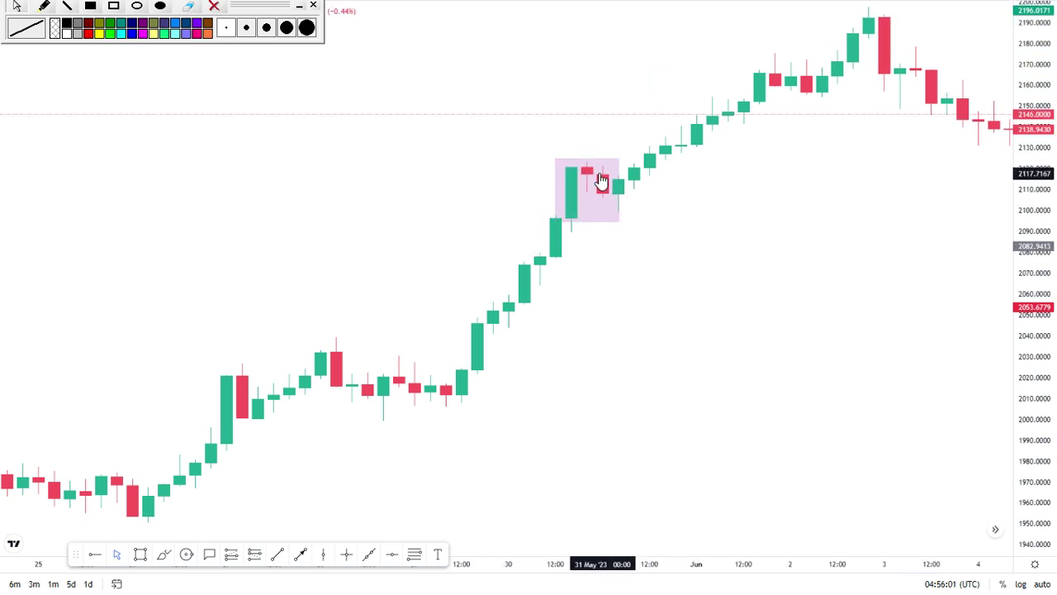
left_click(305, 559)
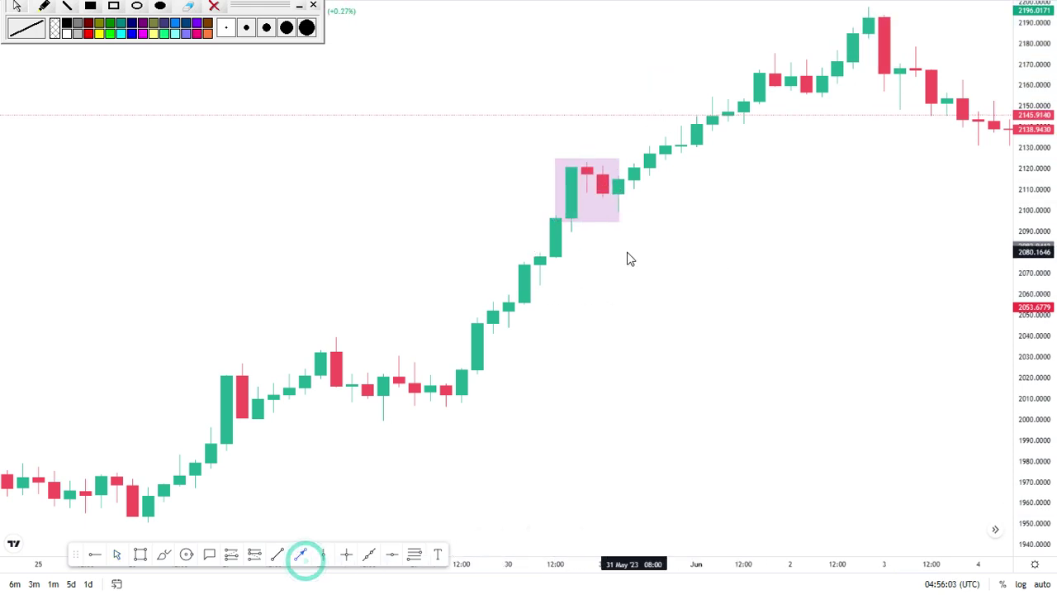
left_click_drag(608, 195, 794, 471)
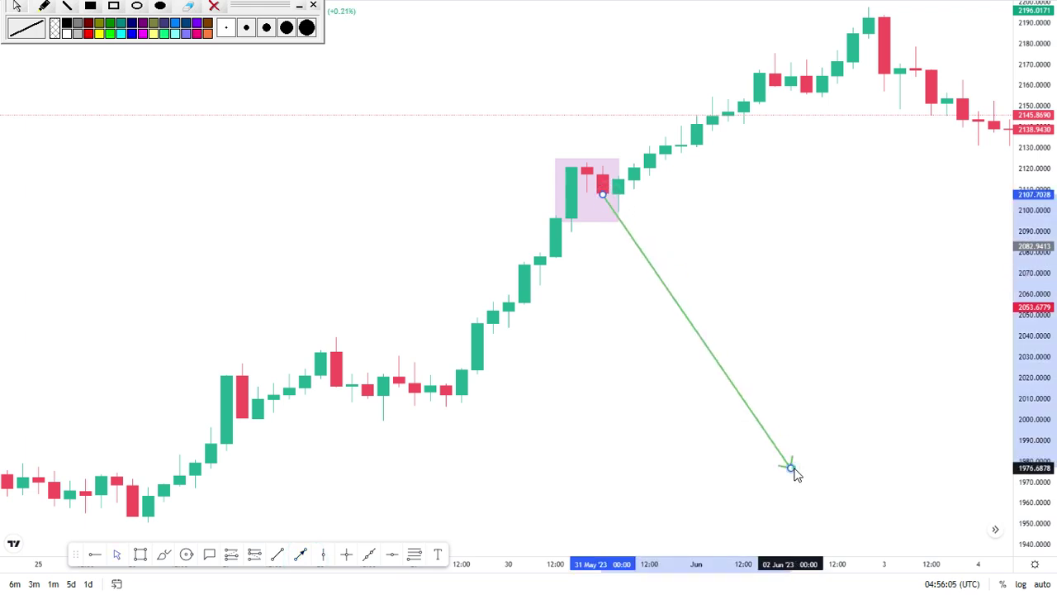
left_click(792, 469)
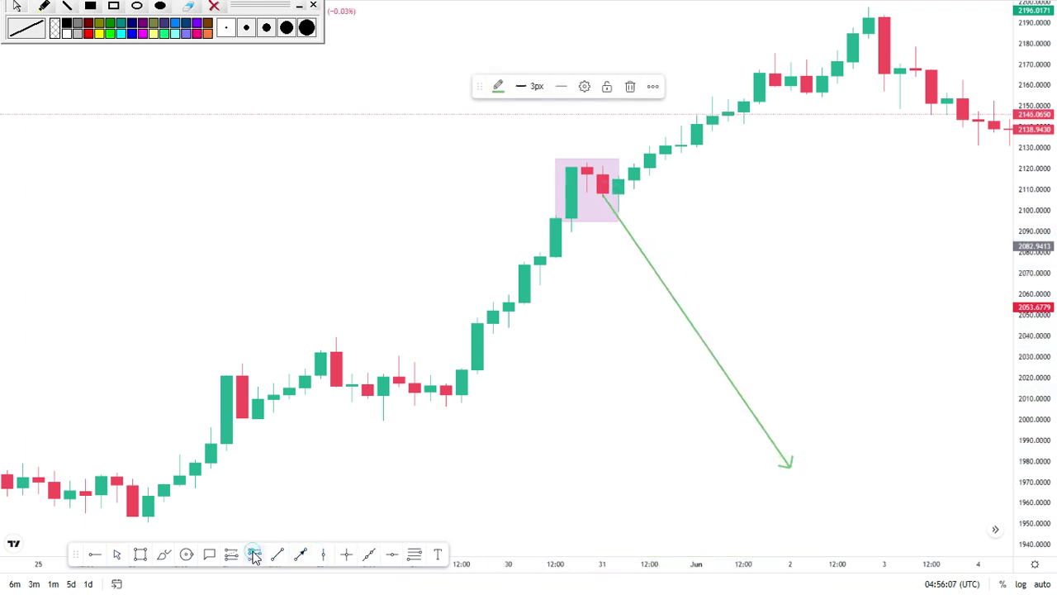
left_click(254, 555)
left_click(601, 193)
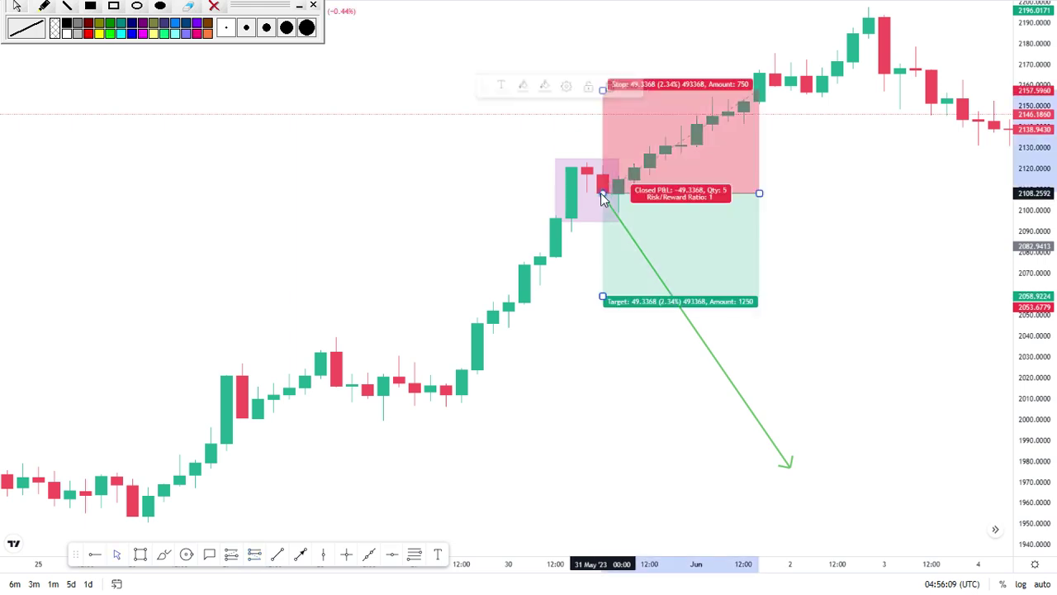
left_click_drag(886, 199, 889, 255)
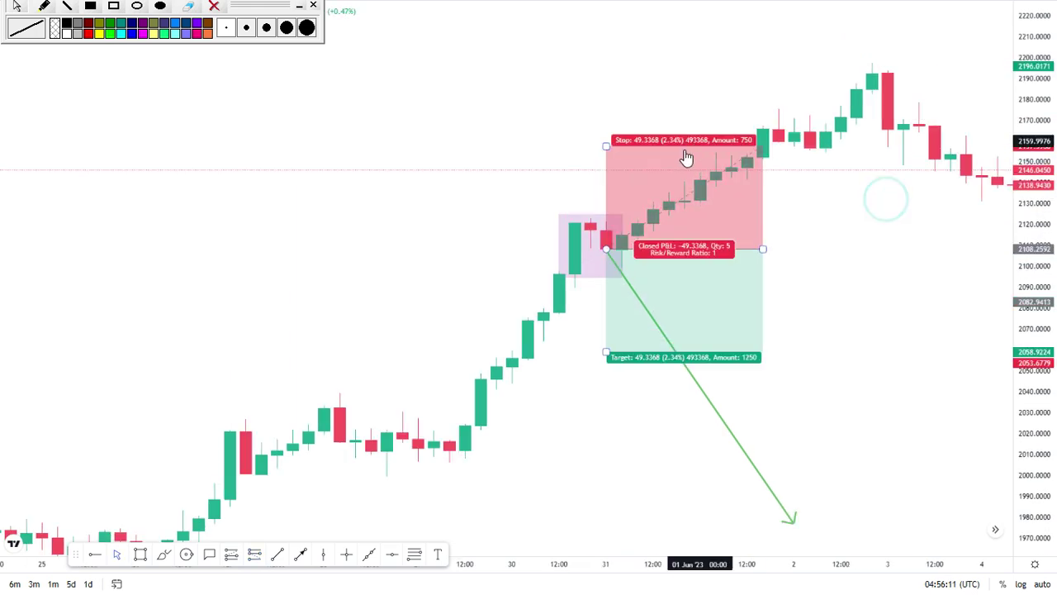
left_click_drag(607, 146, 635, 133)
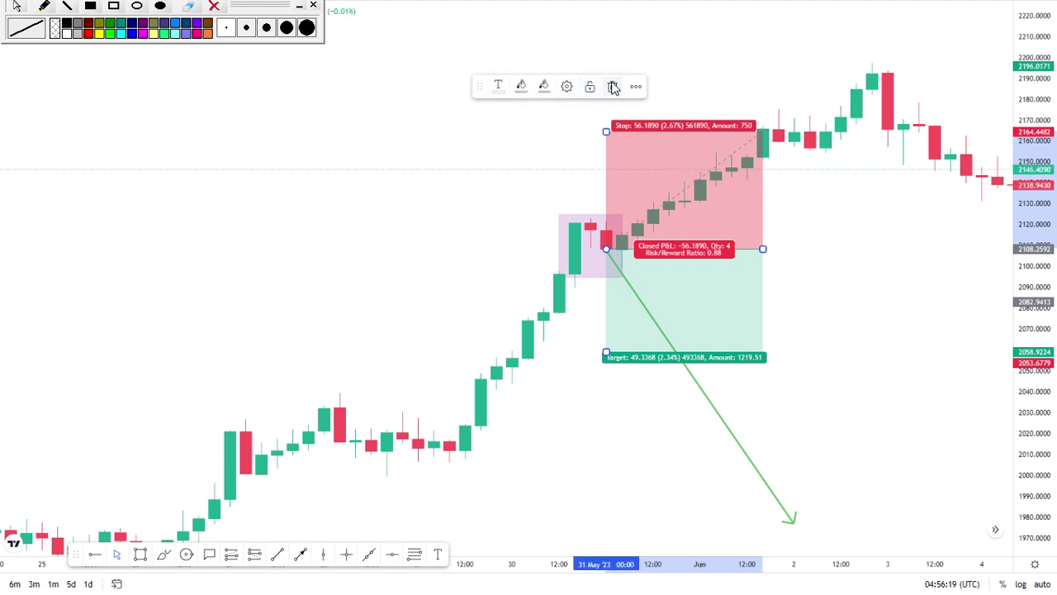
left_click(611, 80)
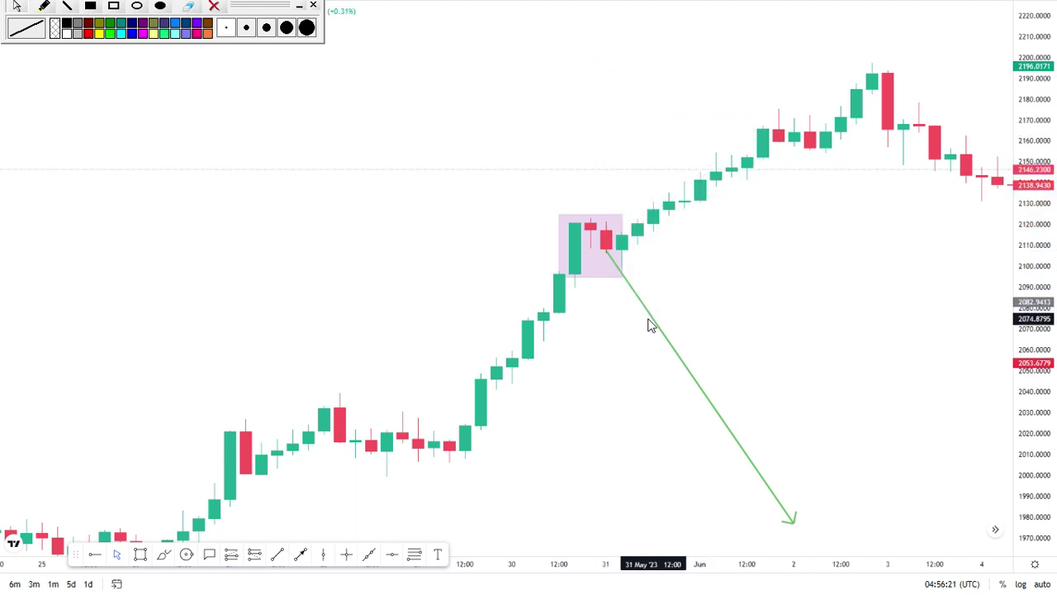
left_click(682, 362)
left_click(628, 85)
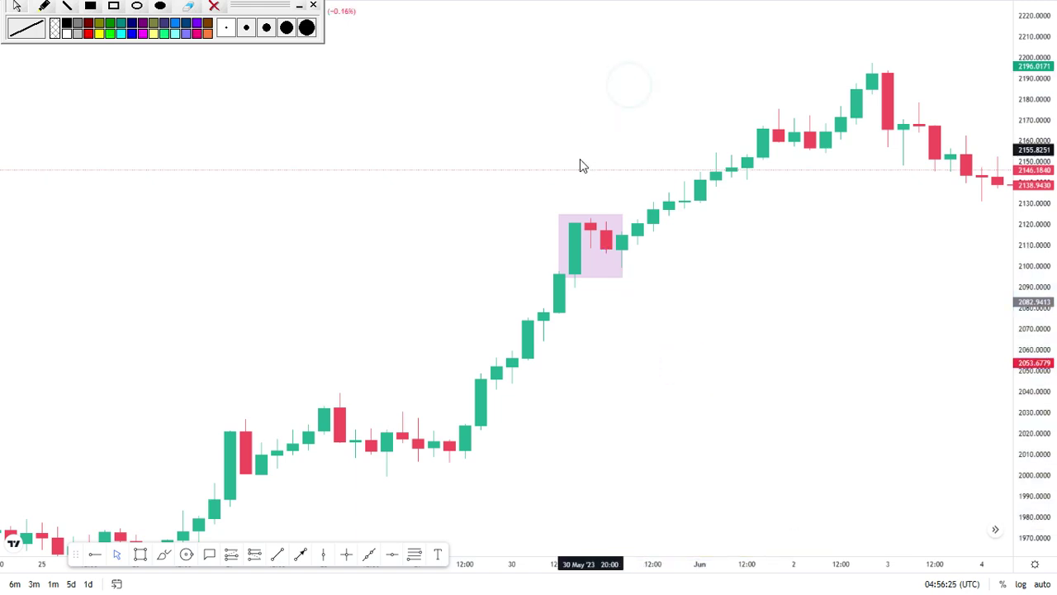
Dismiss Symbol Search without changing symbol and set the interval to 30 minutes
type("E")
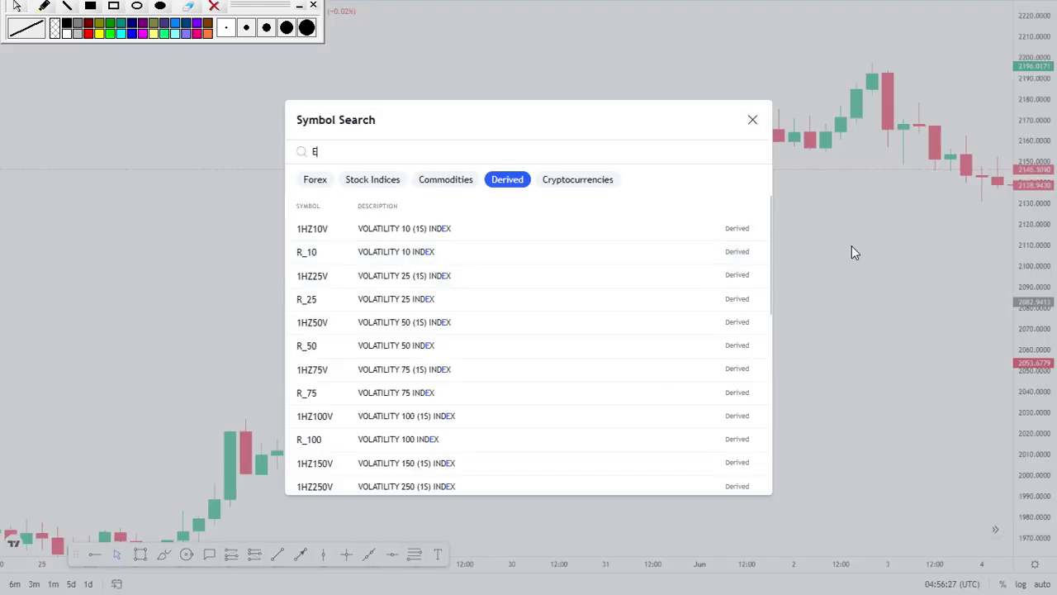
left_click(752, 120)
type("30")
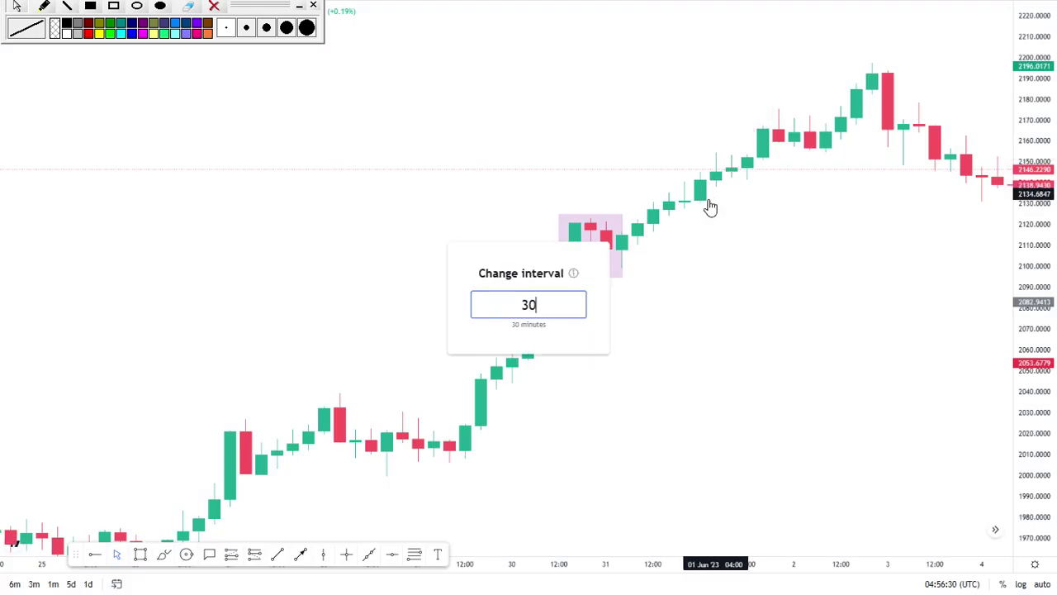
key("Return")
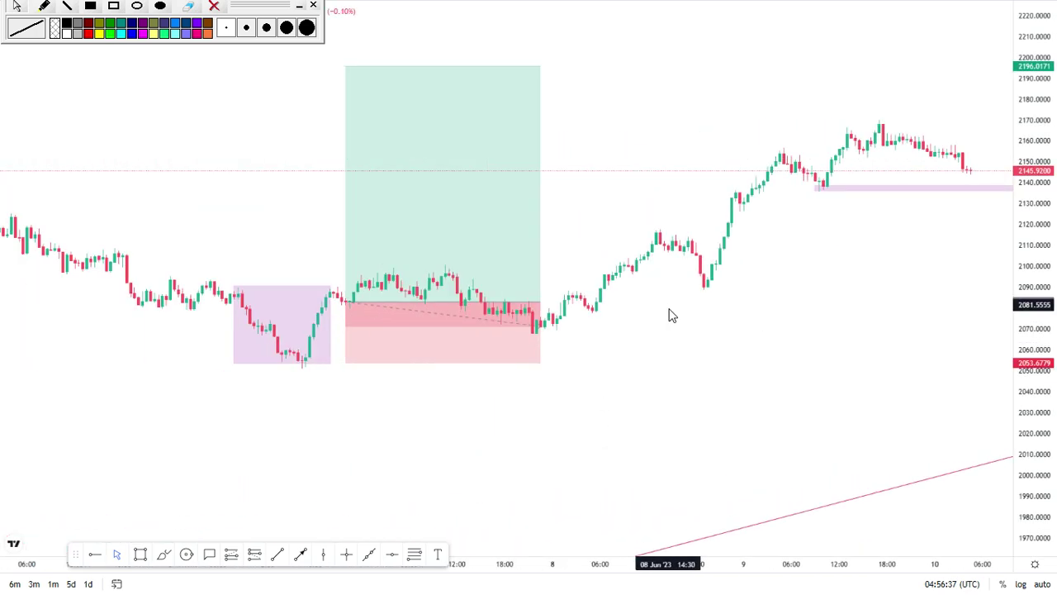
Draw a trend line from the late-May low near 2003 up to the pullback box
left_click_drag(393, 365, 536, 265)
left_click_drag(235, 330, 706, 248)
scroll(677, 273, "up", 2)
left_click_drag(495, 278, 597, 250)
left_click_drag(333, 323, 582, 289)
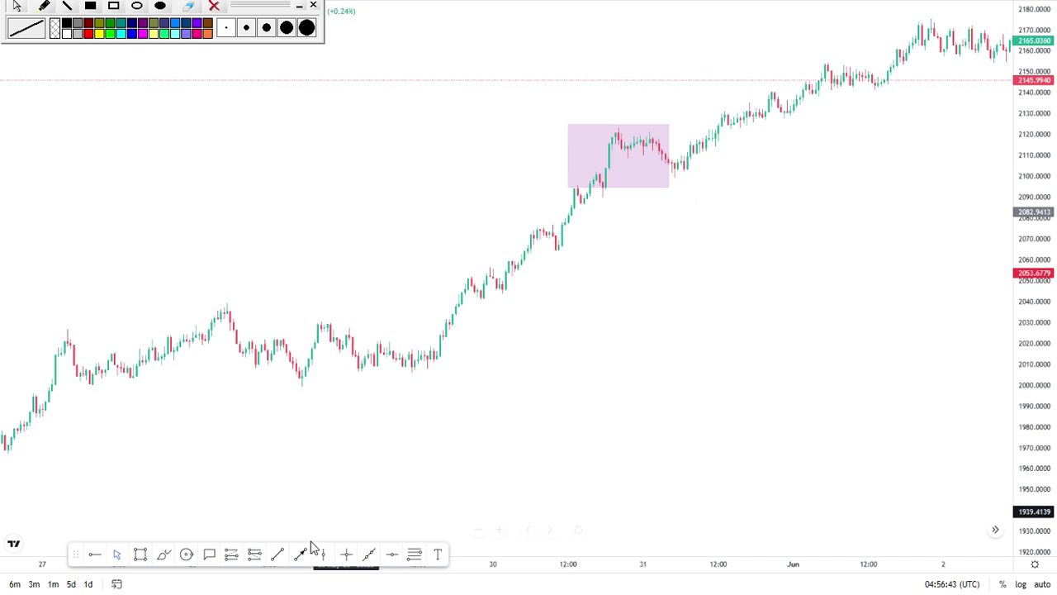
left_click(277, 554)
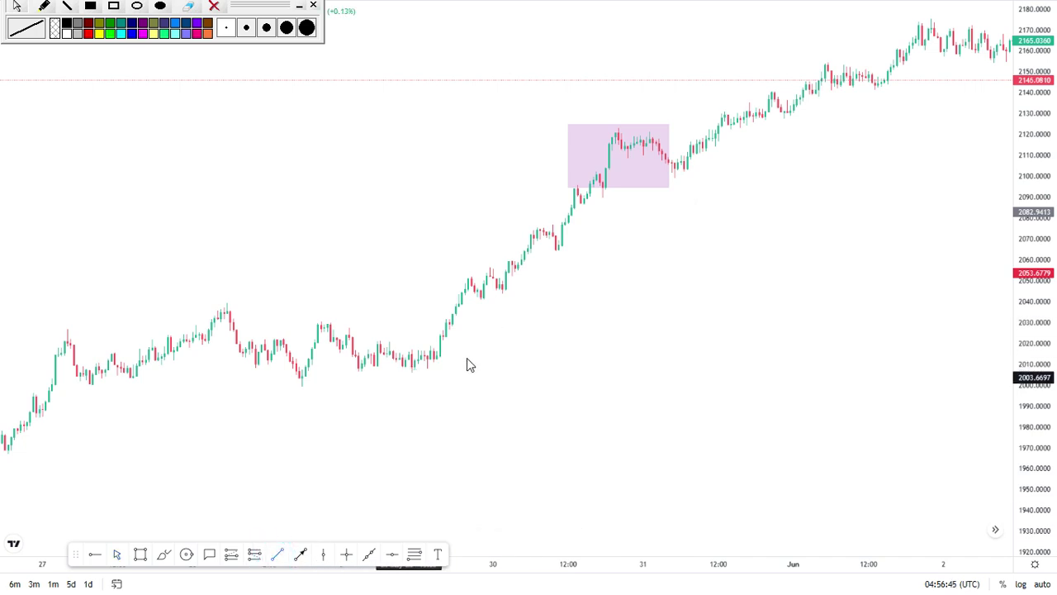
left_click(409, 377)
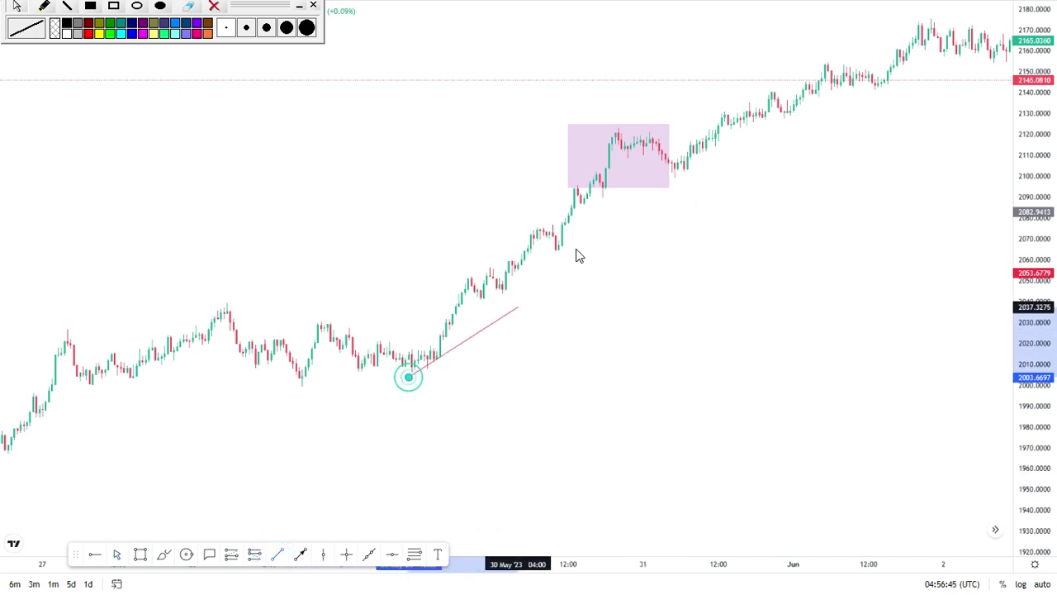
left_click(700, 159)
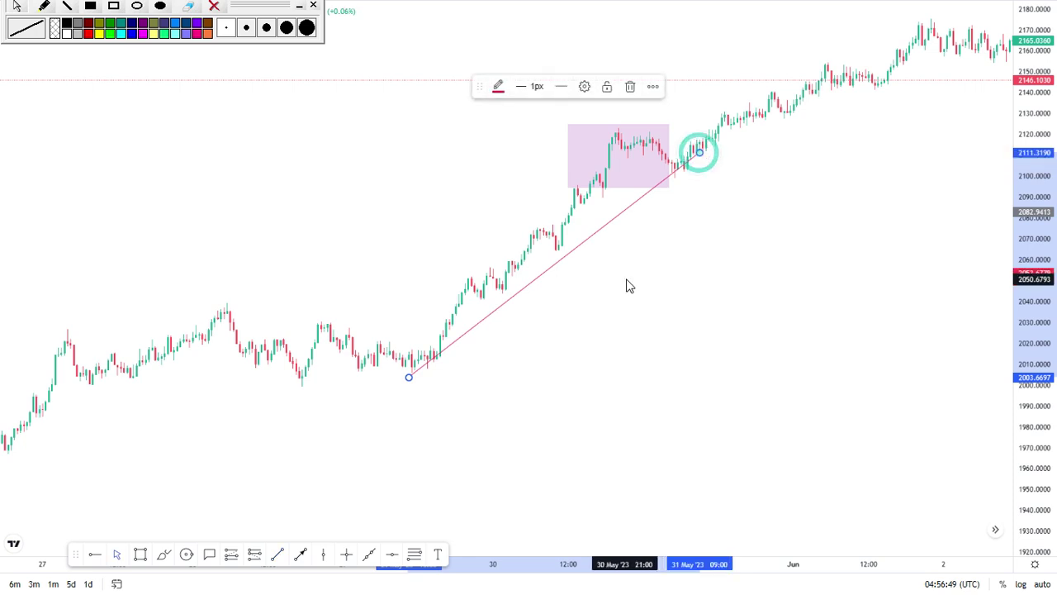
Nudge the trend line's lower end right and select the line for reshaping
left_click_drag(628, 286, 661, 274)
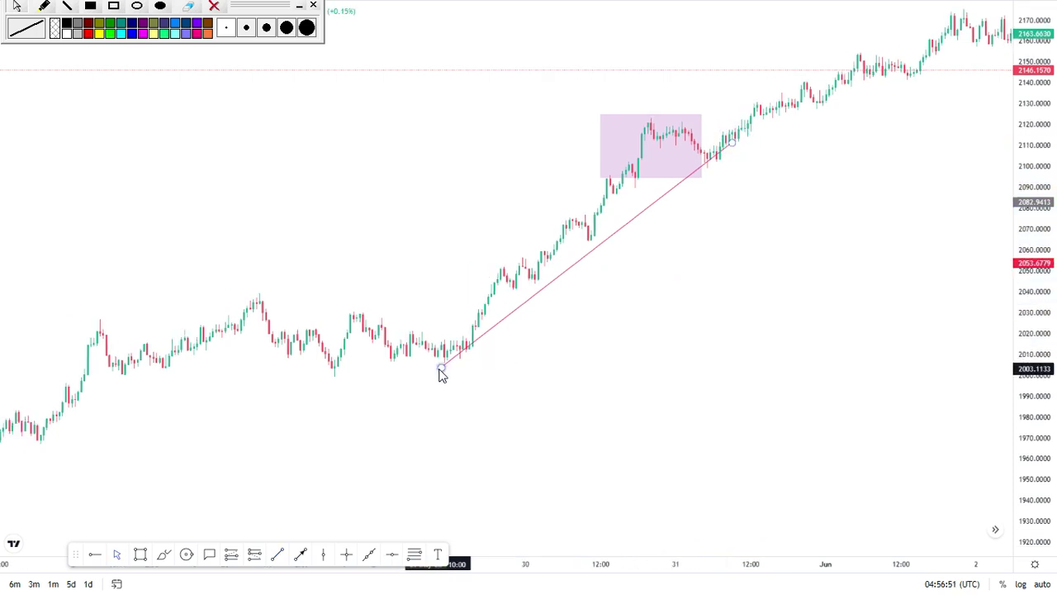
mouse_move(438, 369)
left_mouse_down()
mouse_move(455, 389)
mouse_move(451, 371)
left_mouse_up()
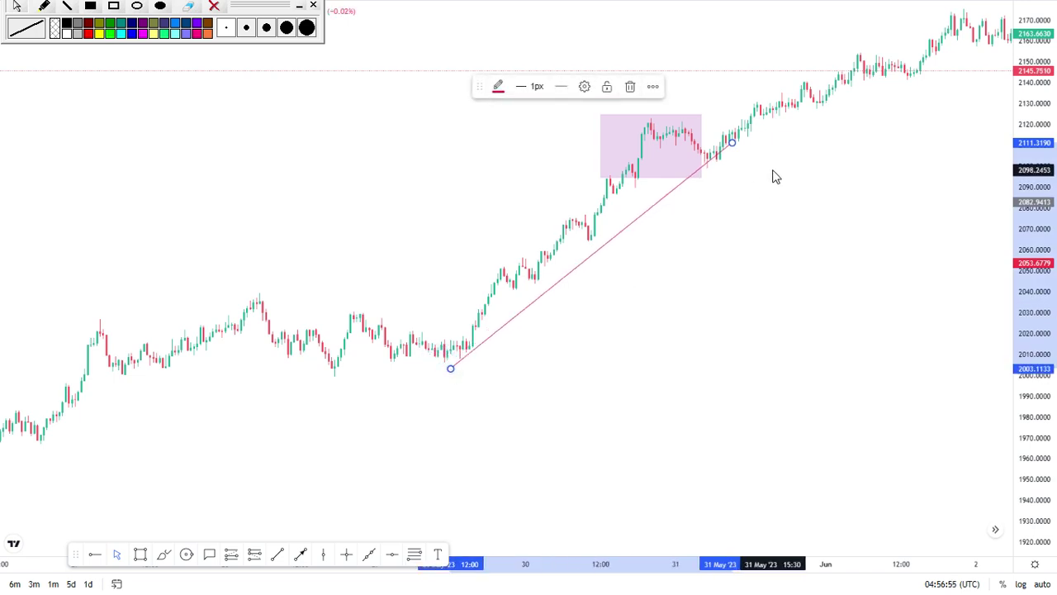
left_click_drag(772, 172, 609, 271)
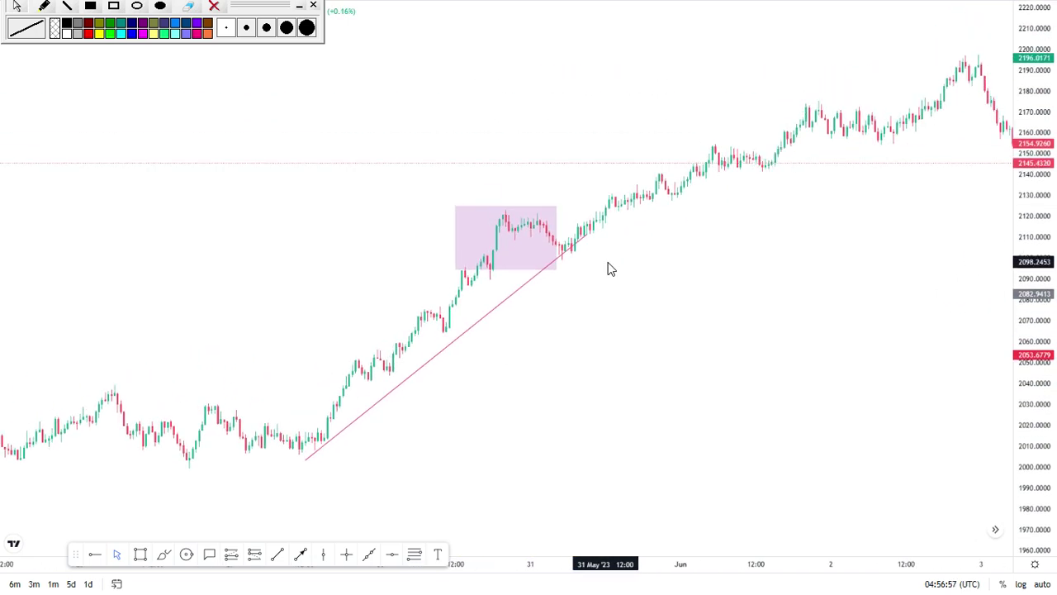
left_click_drag(589, 281, 436, 439)
left_click(666, 259)
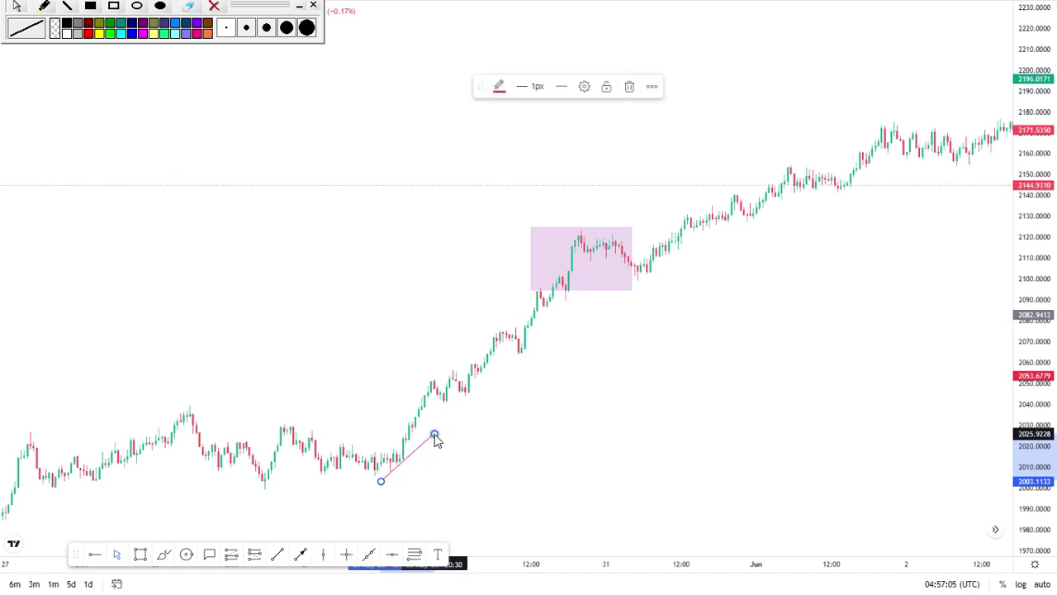
Drag the trend line's lower end down to the late-May low near 1950
scroll(675, 391, "down", 3)
left_click_drag(664, 406, 781, 377)
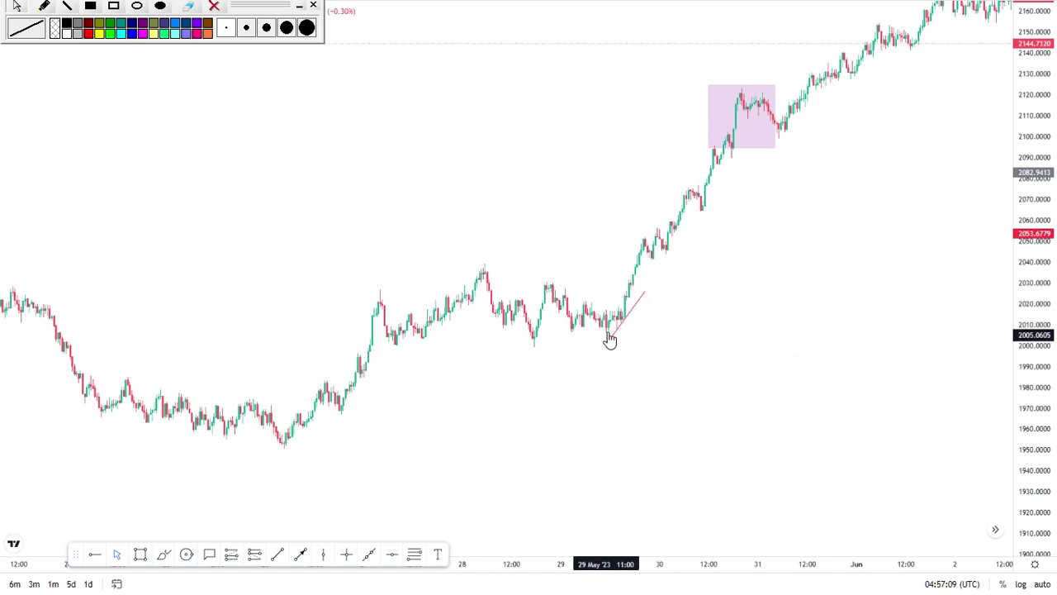
left_click_drag(609, 342, 252, 465)
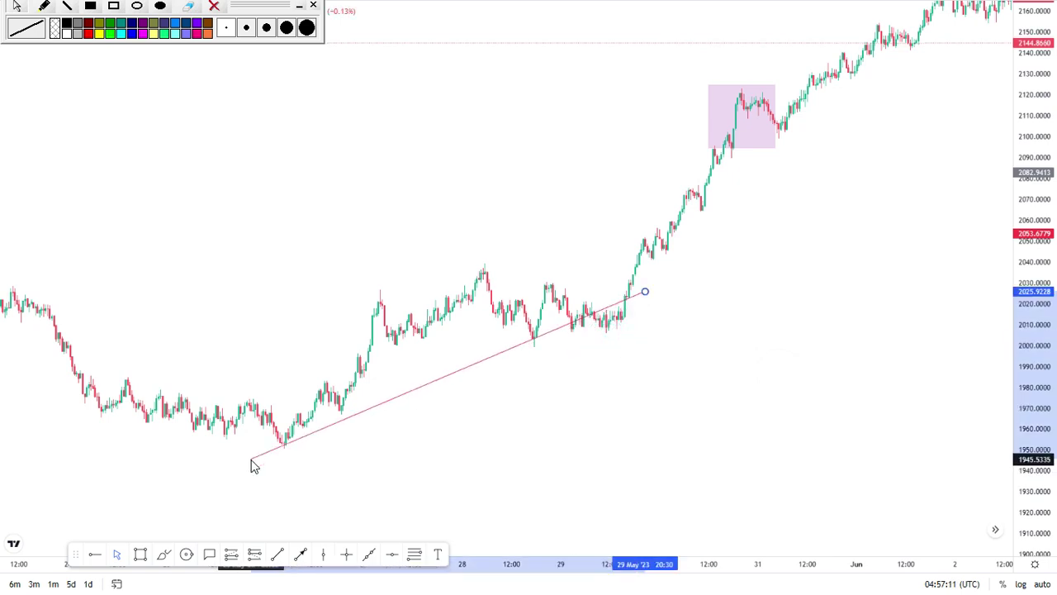
left_click_drag(644, 304, 741, 248)
scroll(833, 182, "down", 5)
mouse_move(887, 405)
left_mouse_down()
mouse_move(812, 224)
mouse_move(713, 333)
left_mouse_up()
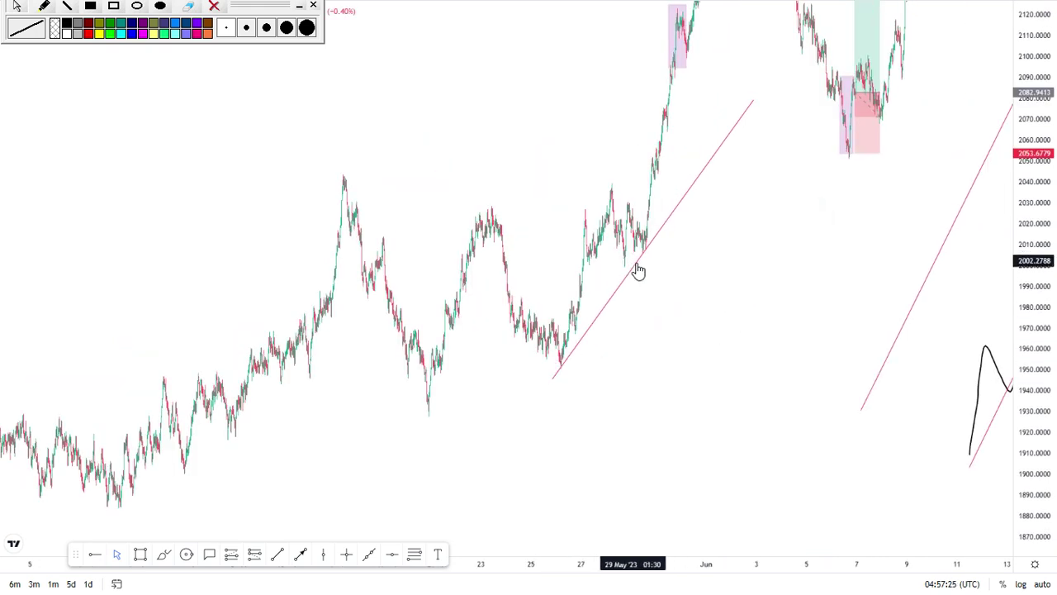
left_click_drag(714, 261, 590, 323)
Stretch the trend line's upper end to about 2119 around June 4–5
left_click_drag(644, 201, 698, 116)
scroll(592, 405, "up", 5)
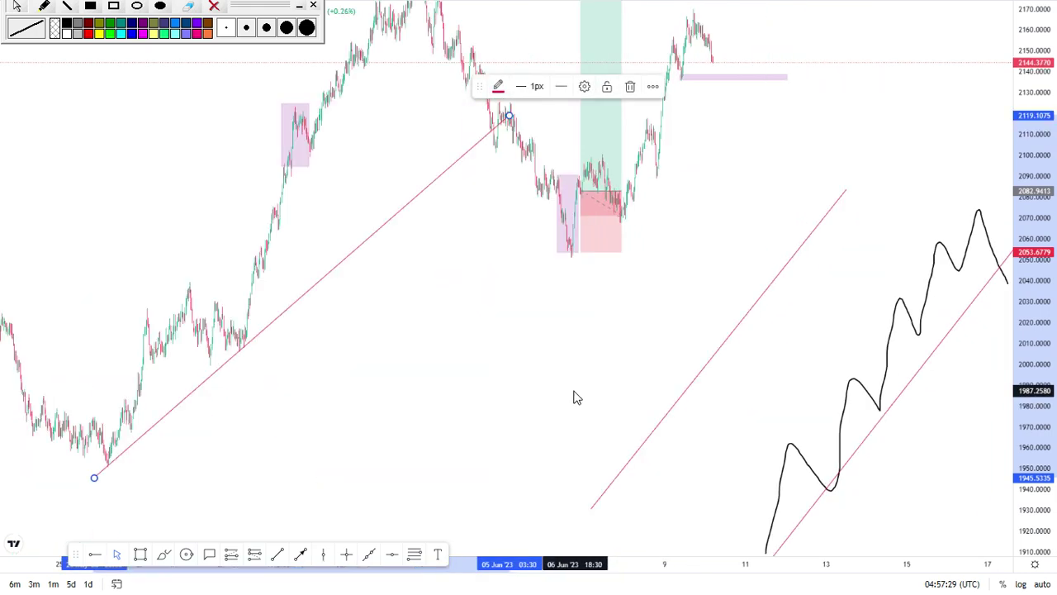
left_click_drag(254, 376, 752, 315)
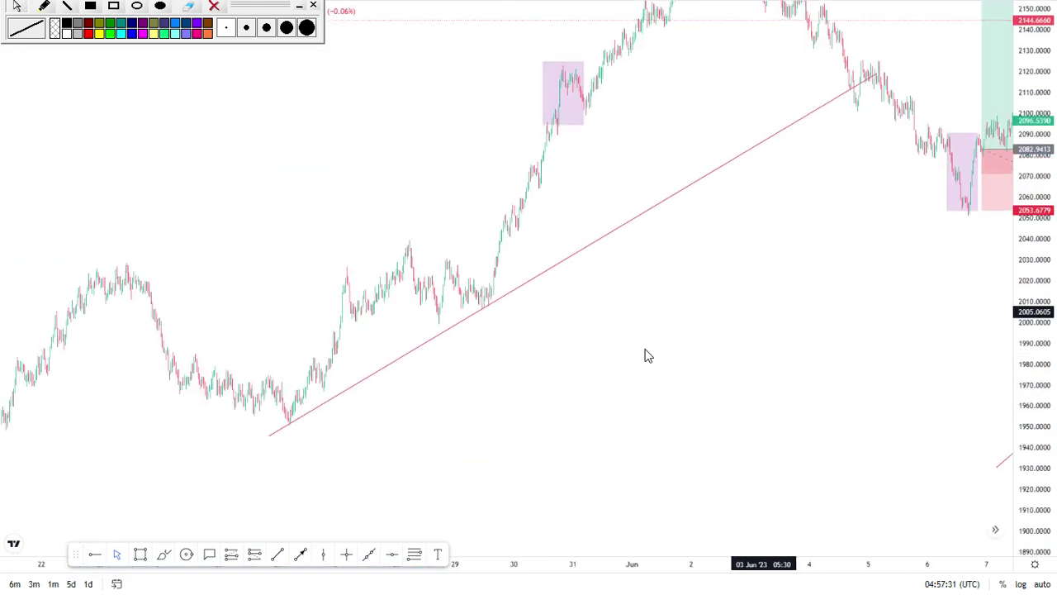
left_click_drag(643, 351, 774, 234)
left_click_drag(853, 27, 702, 86)
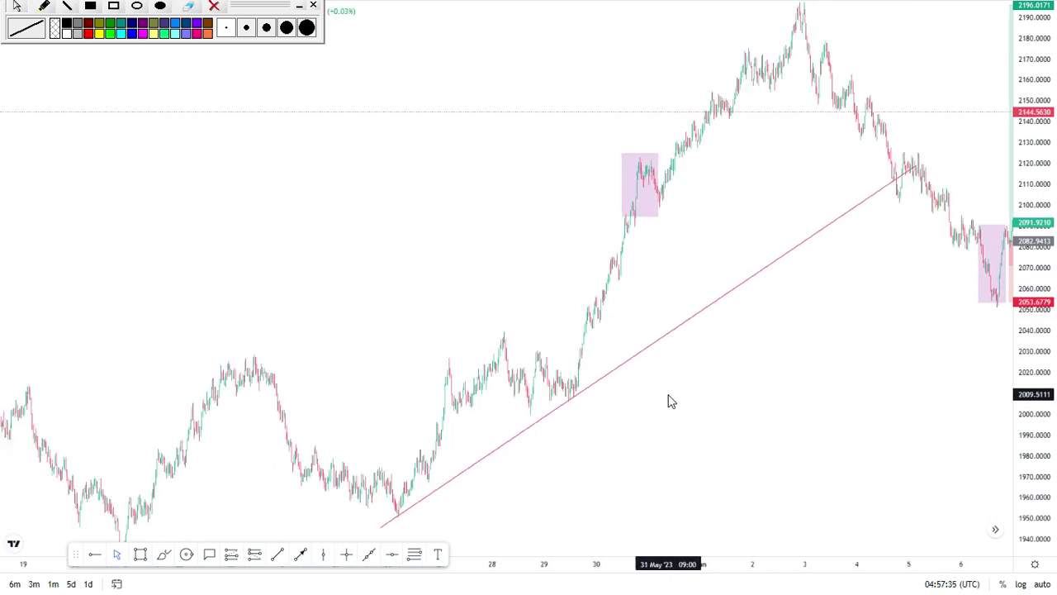
left_click_drag(441, 462, 656, 438)
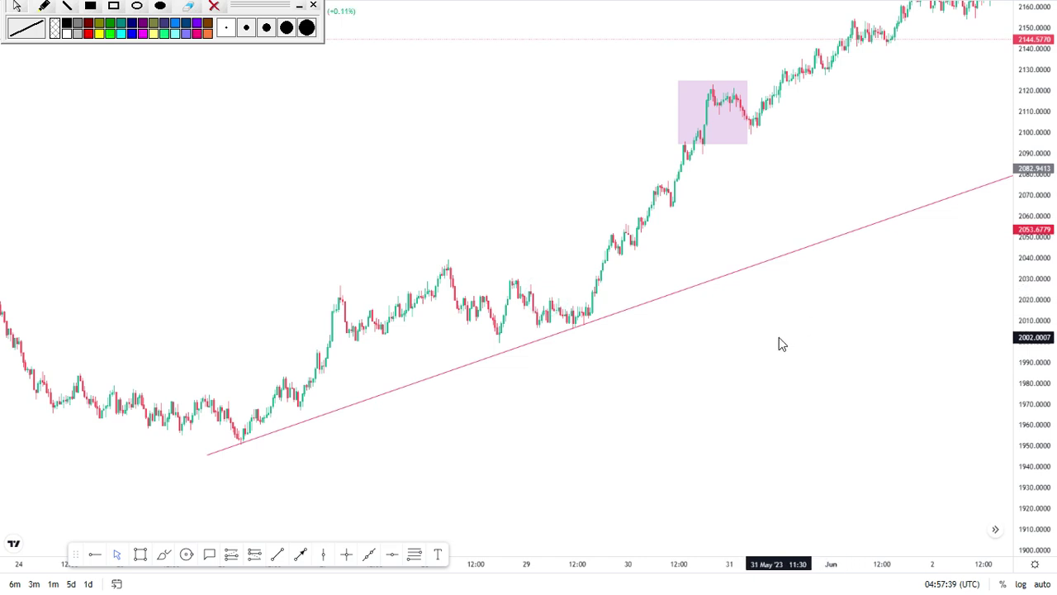
scroll(783, 344, "up", 1)
scroll(611, 221, "down", 2)
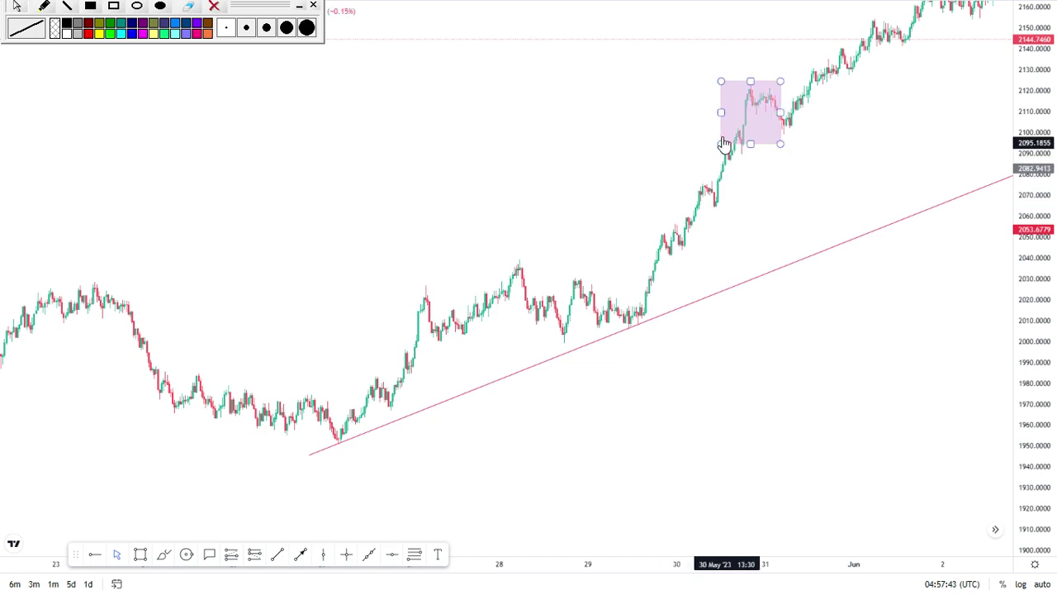
Draw a steeper trend line from the lower line near 2009 to about 2121 past the pink zone
scroll(288, 157, "up", 2)
scroll(576, 334, "up", 2)
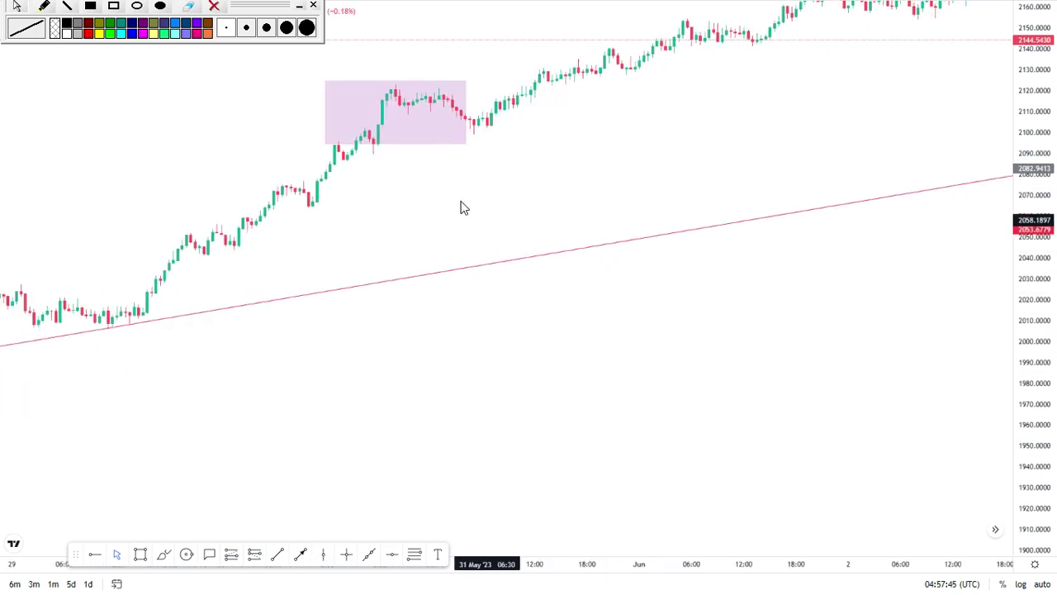
left_click_drag(461, 203, 657, 312)
left_click_drag(1024, 483, 713, 359)
scroll(490, 309, "up", 2)
left_click_drag(394, 302, 716, 257)
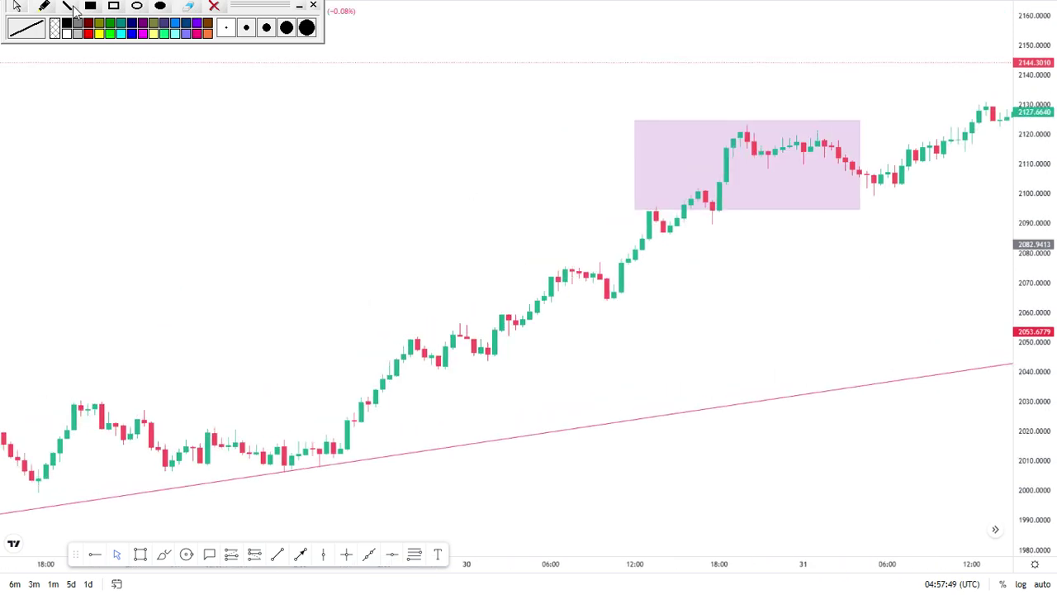
left_click(276, 553)
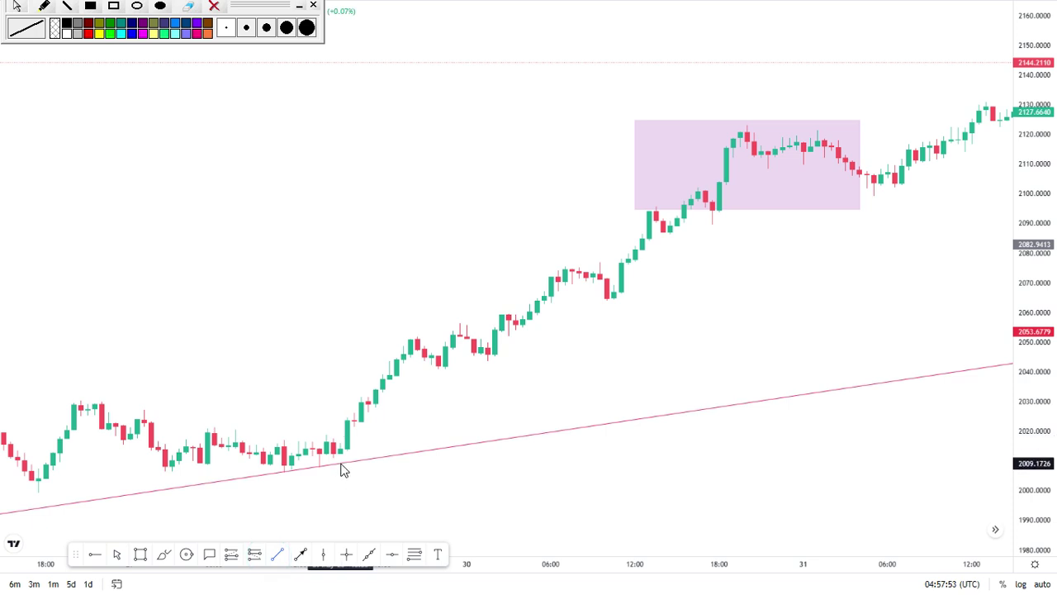
left_click(341, 463)
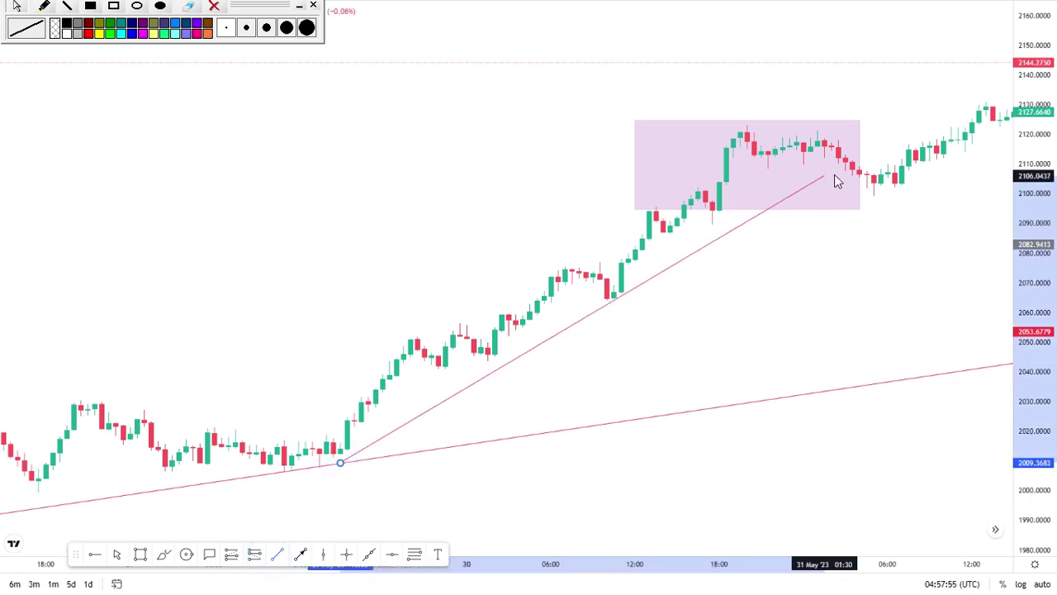
left_click(912, 129)
Pan and zoom the chart to frame both rising trend lines together
left_click_drag(768, 314, 843, 307)
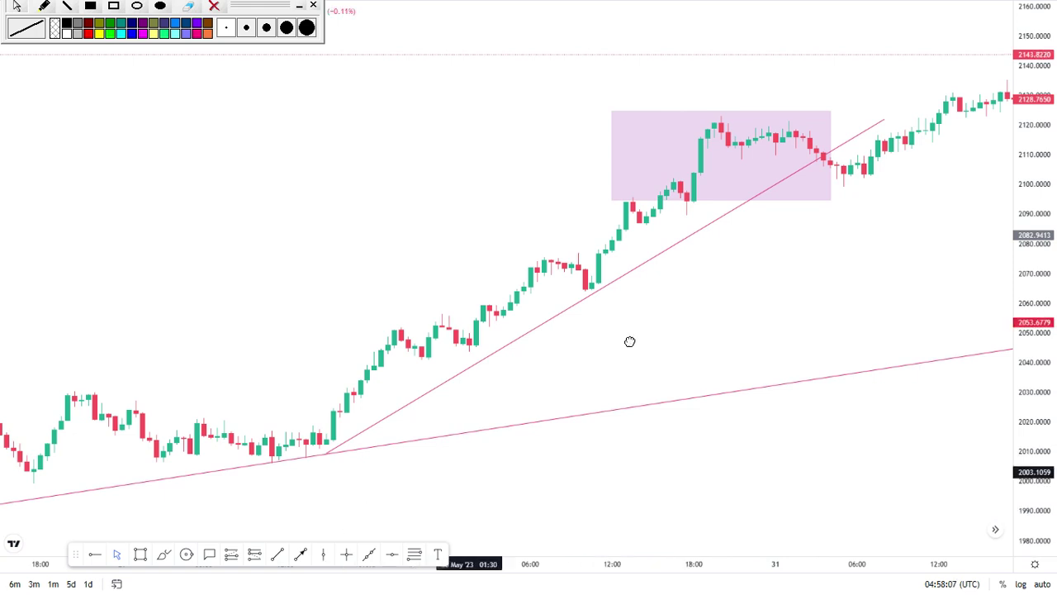
left_click_drag(470, 472, 746, 333)
scroll(779, 347, "down", 5)
left_click_drag(859, 384, 608, 433)
left_click_drag(762, 321, 644, 380)
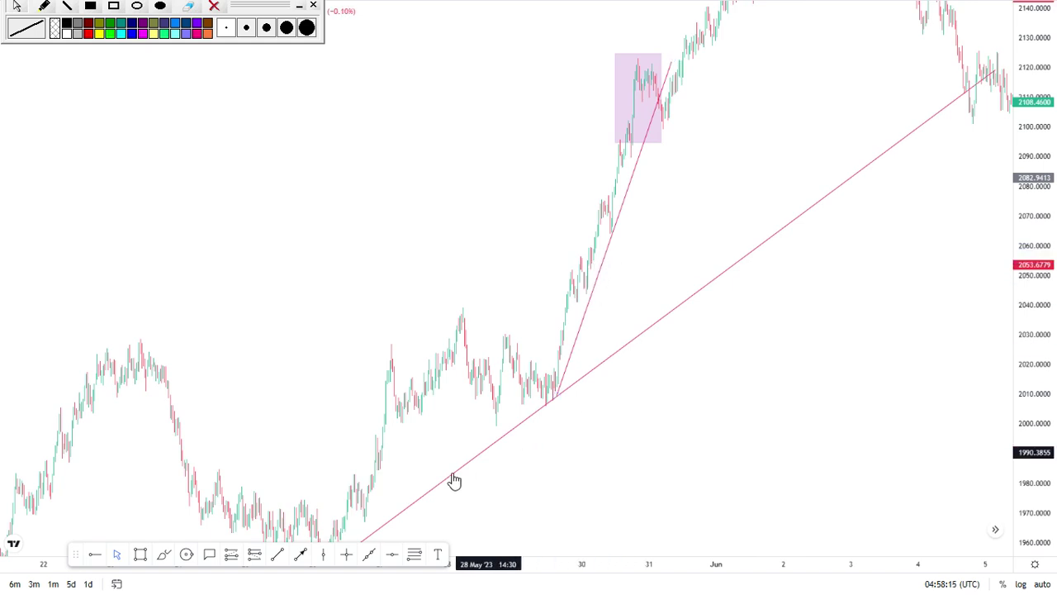
scroll(596, 395, "up", 2)
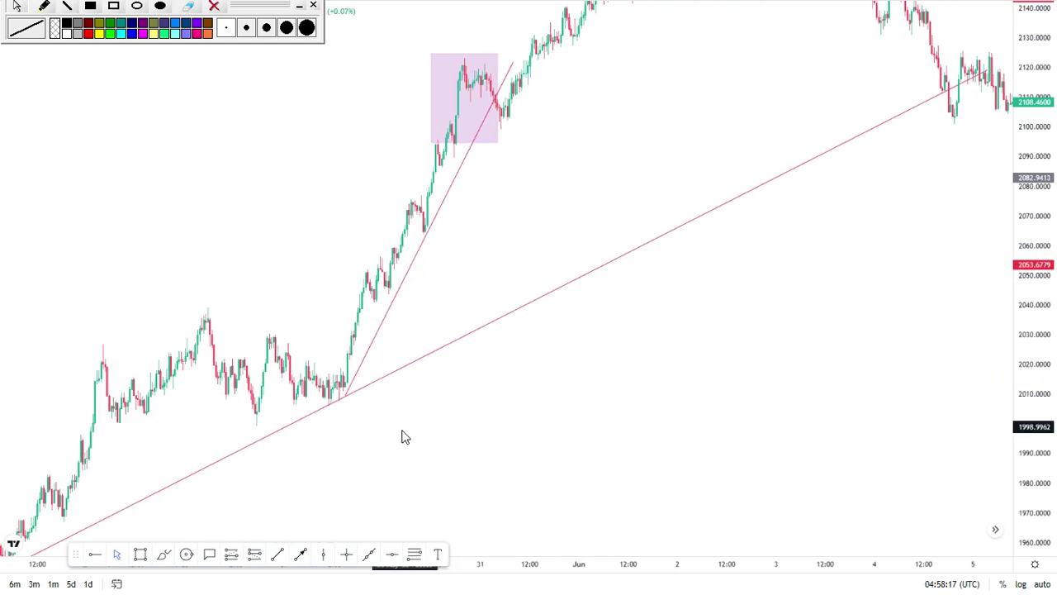
left_click_drag(399, 431, 538, 356)
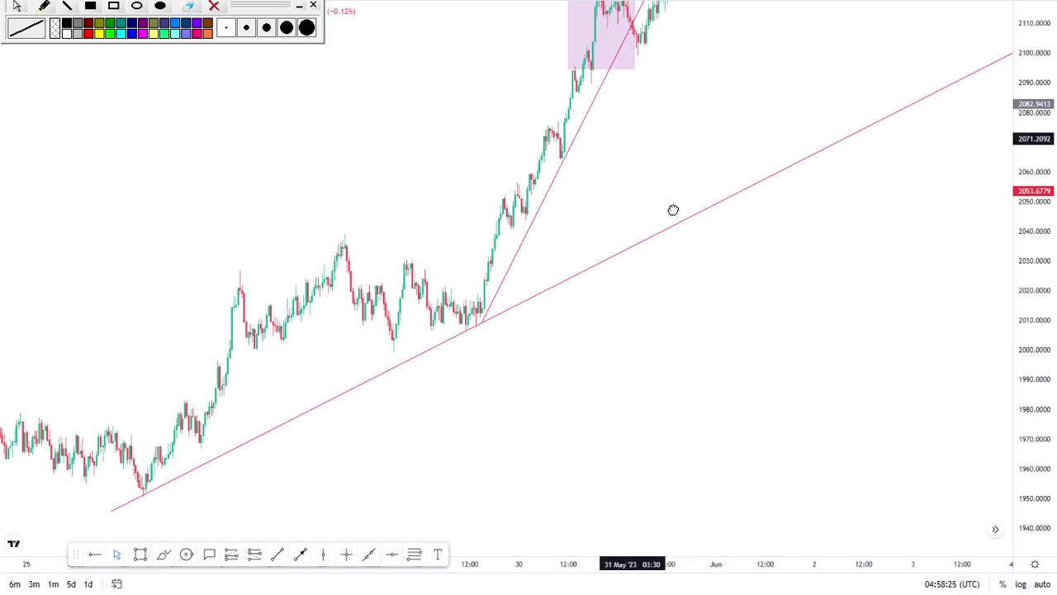
left_click_drag(591, 112, 625, 232)
scroll(640, 248, "up", 5)
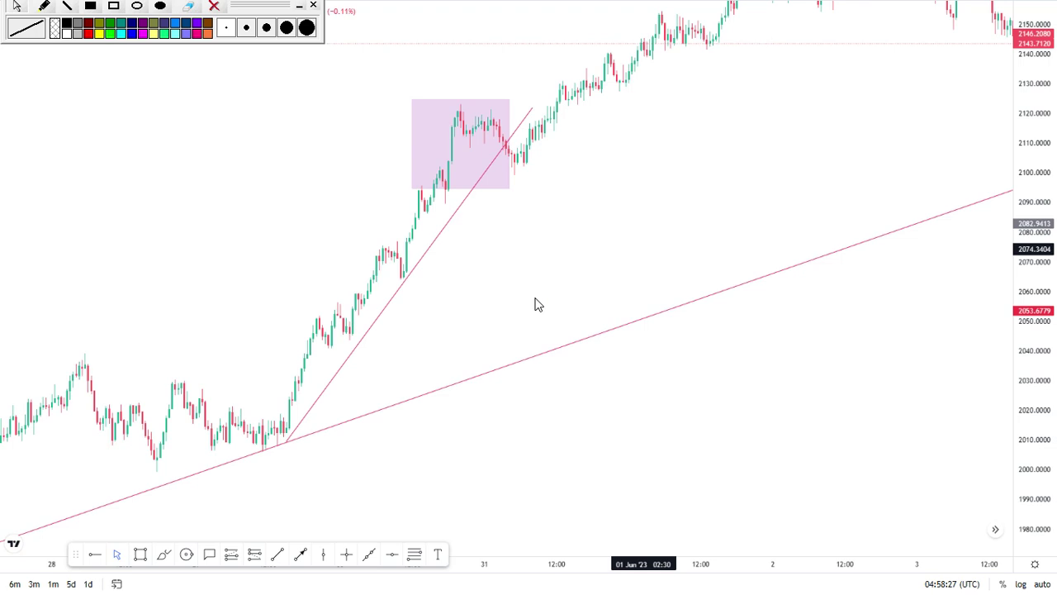
Switch the chart to the 4-hour interval and centre the pink zone
type("2")
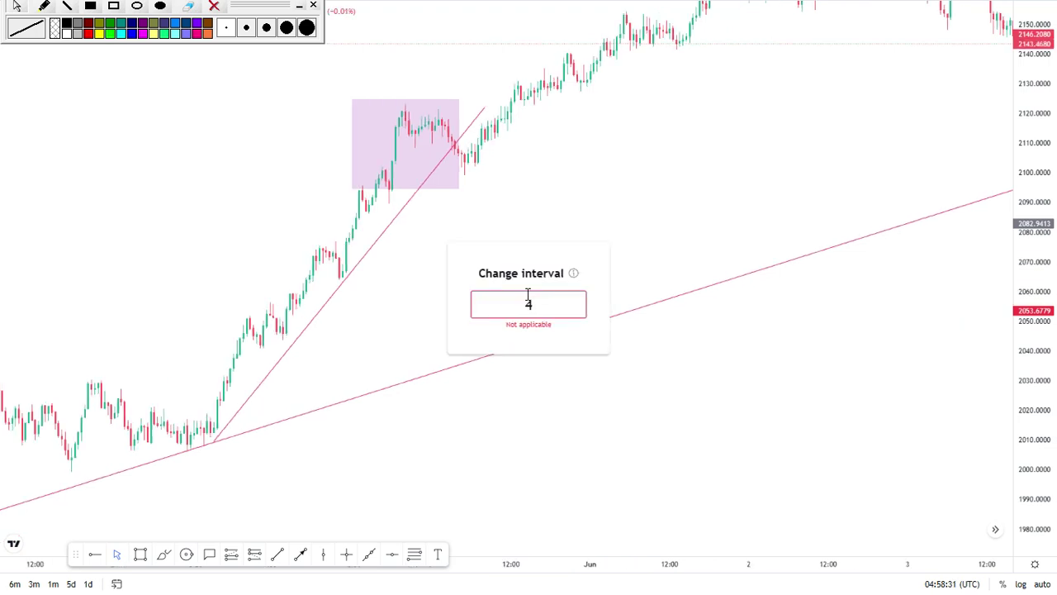
key("Return")
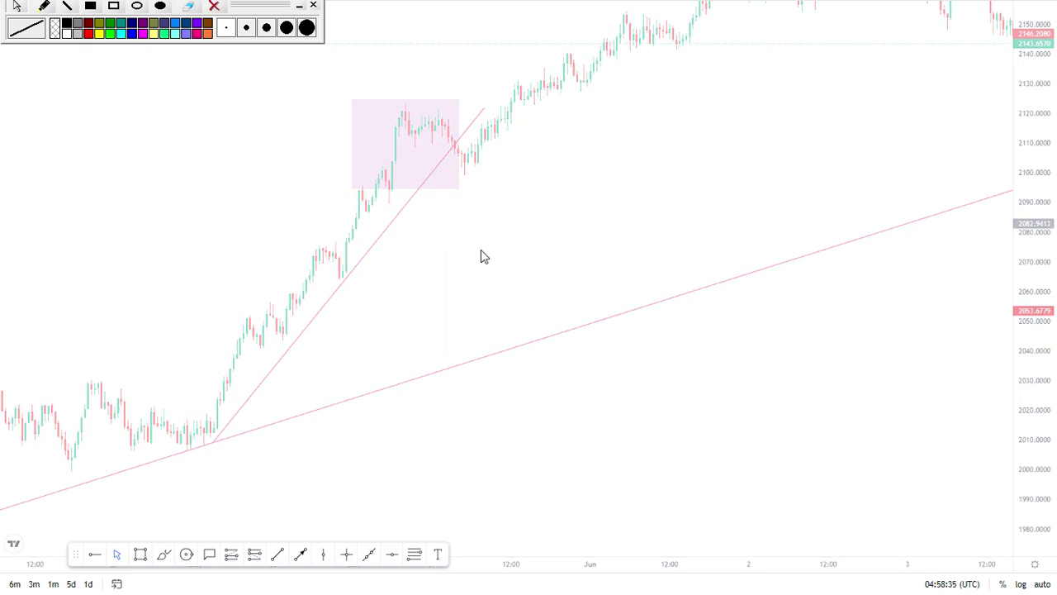
scroll(537, 270, "up", 3)
scroll(566, 284, "up", 4)
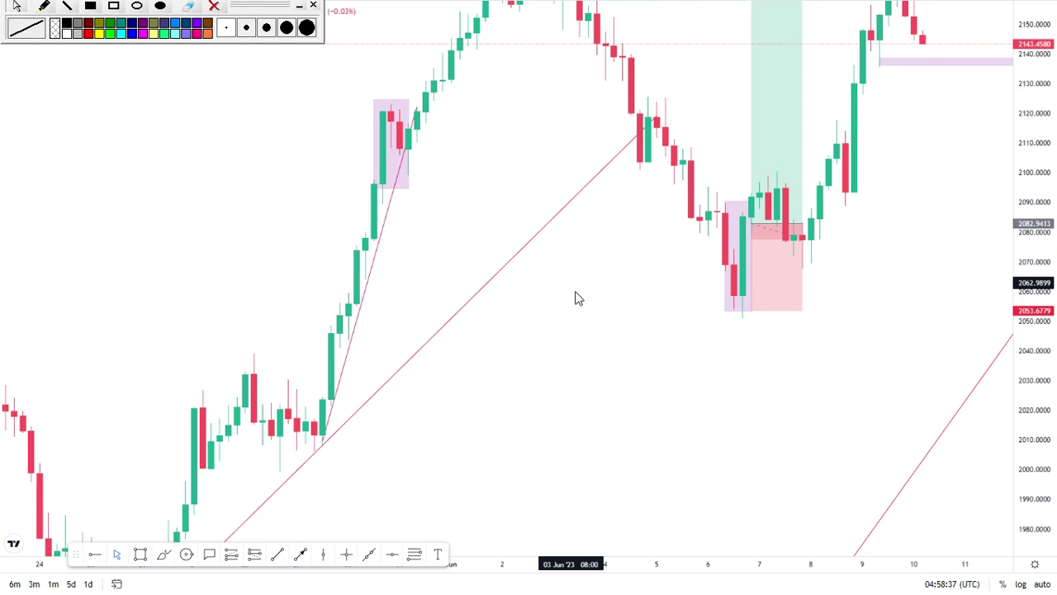
left_click_drag(355, 312, 641, 251)
scroll(743, 210, "up", 3)
left_click_drag(460, 84, 687, 278)
left_click_drag(536, 272, 788, 197)
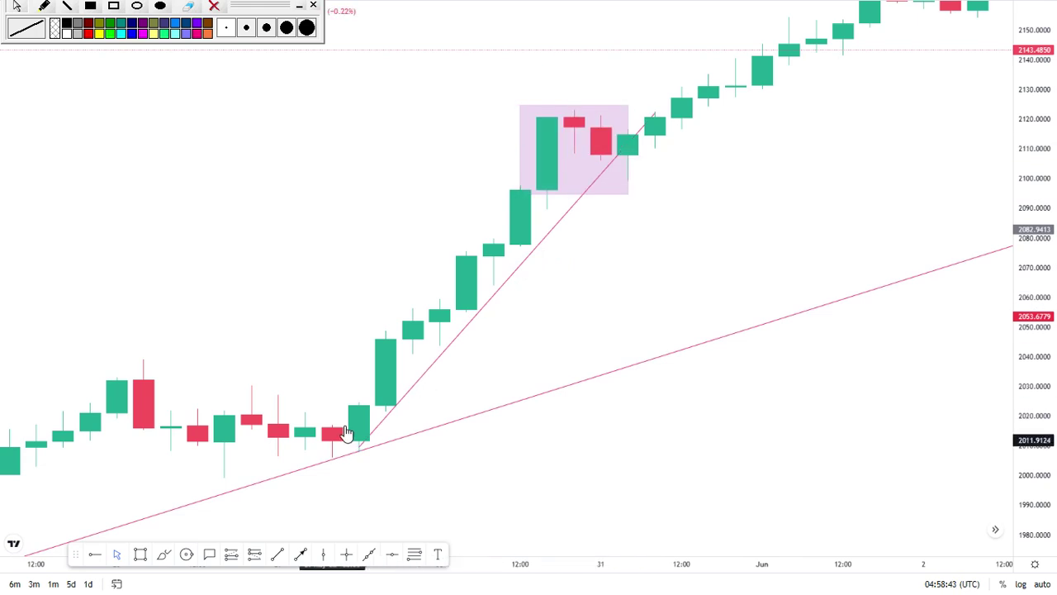
scroll(670, 210, "up", 3)
left_click_drag(550, 204, 689, 228)
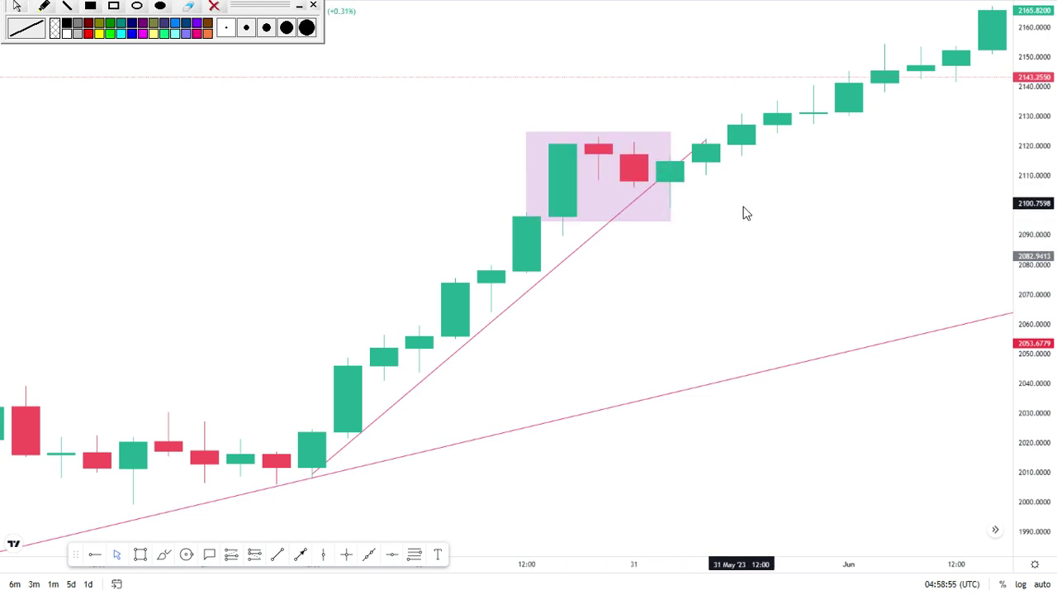
Pan forward through later candles toward the long position
mouse_move(820, 239)
left_mouse_down()
mouse_move(502, 298)
mouse_move(537, 299)
left_mouse_up()
left_click_drag(818, 189, 534, 170)
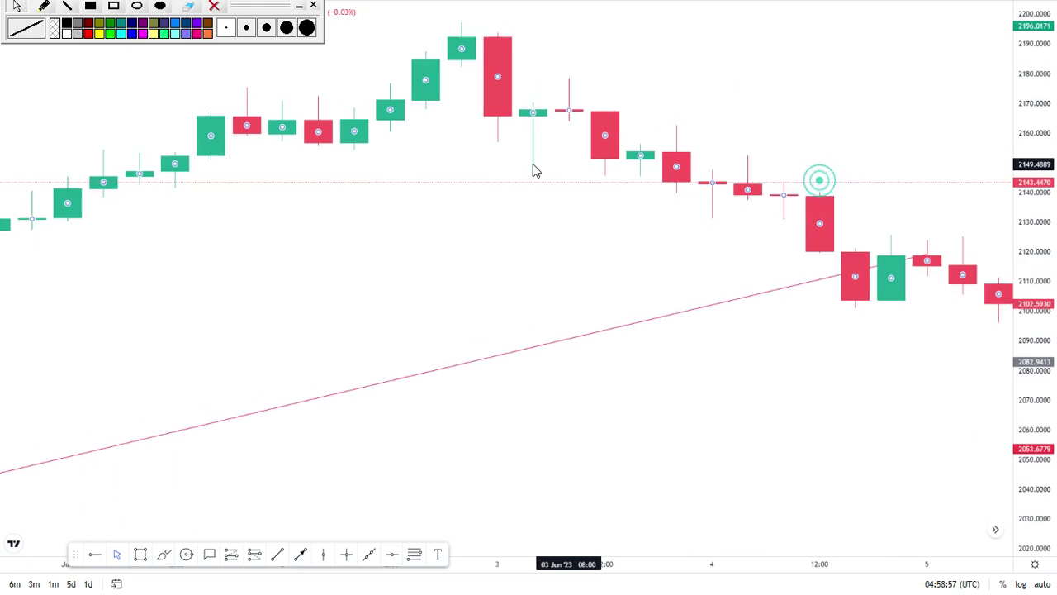
left_click_drag(816, 285, 499, 275)
scroll(537, 269, "down", 3)
scroll(764, 344, "down", 1)
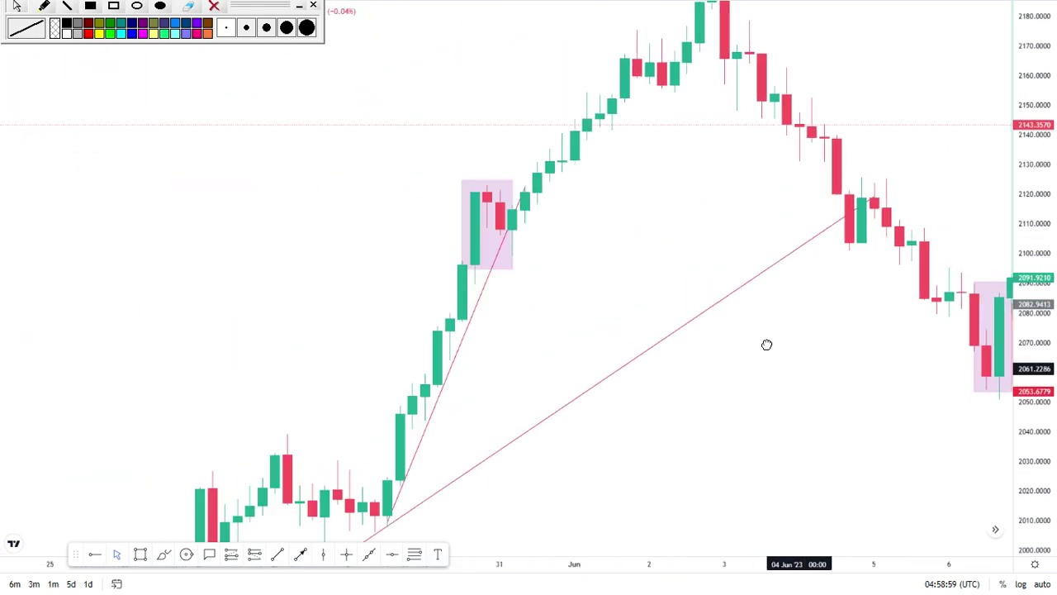
left_click_drag(793, 364, 444, 281)
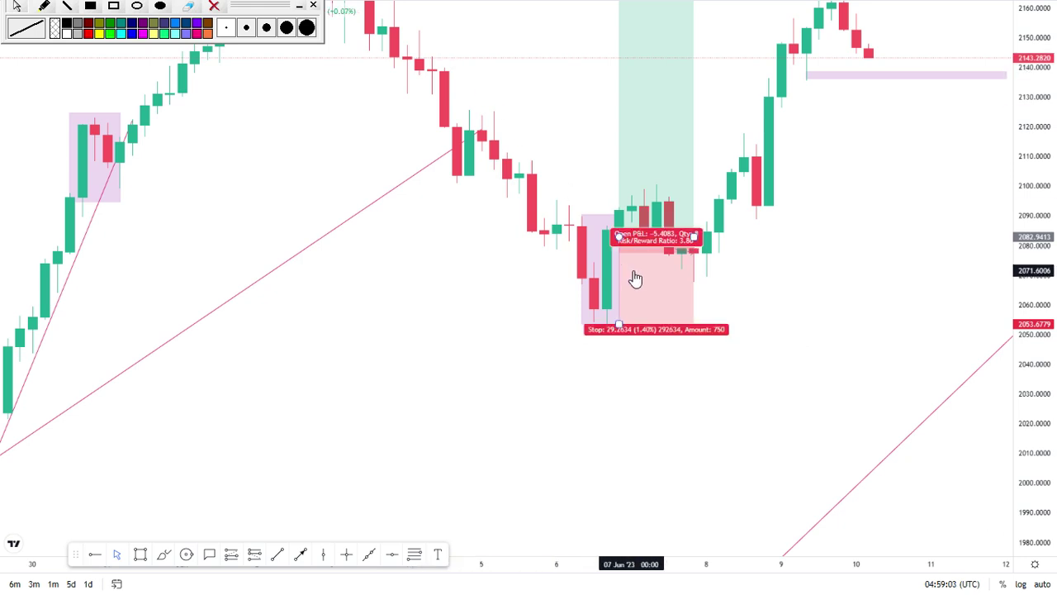
mouse_move(647, 258)
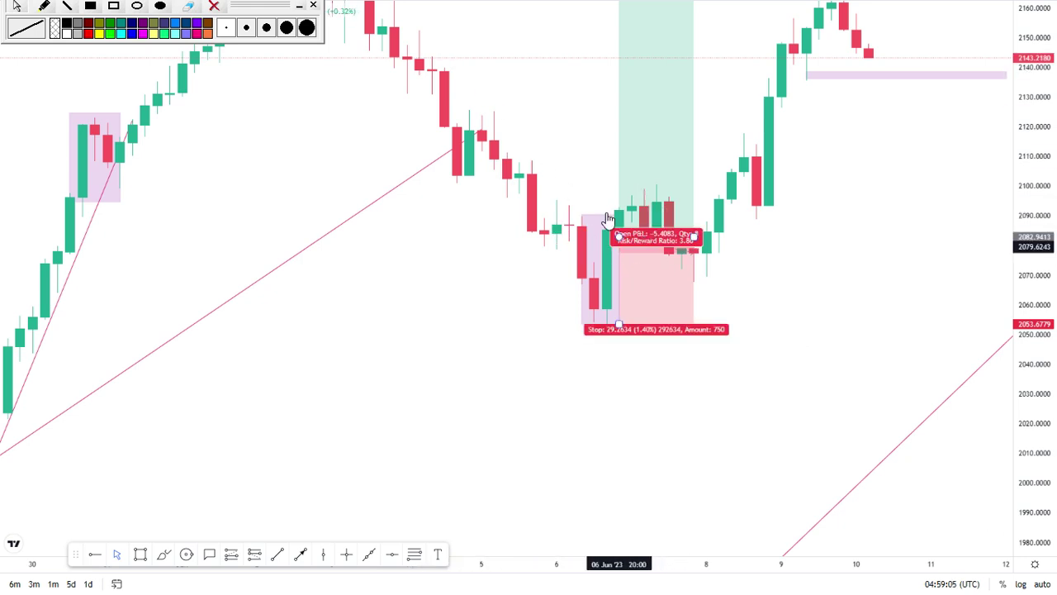
scroll(462, 248, "up", 3)
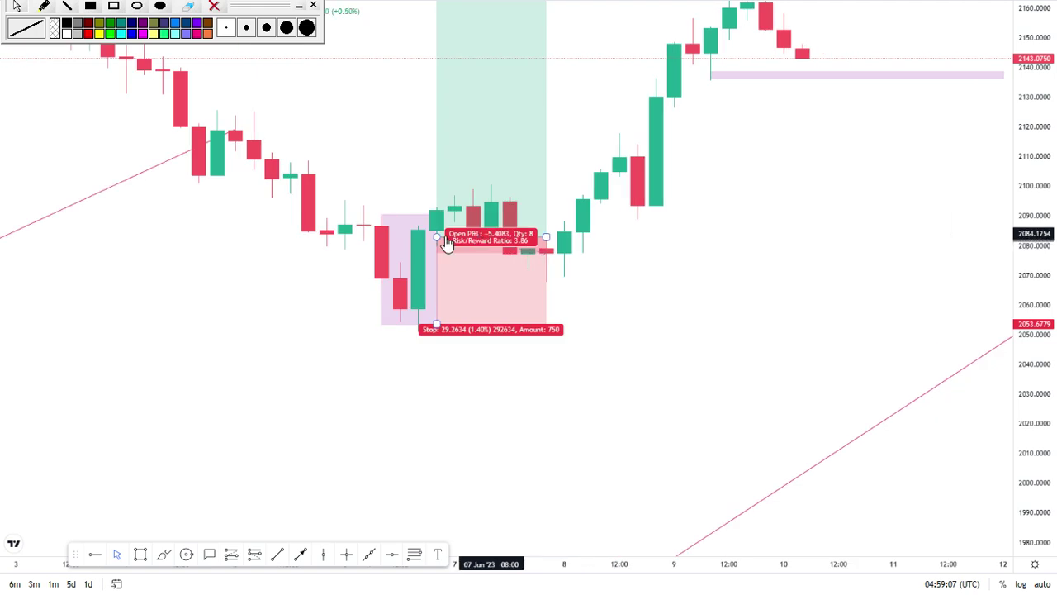
left_click(439, 194)
left_click(367, 202)
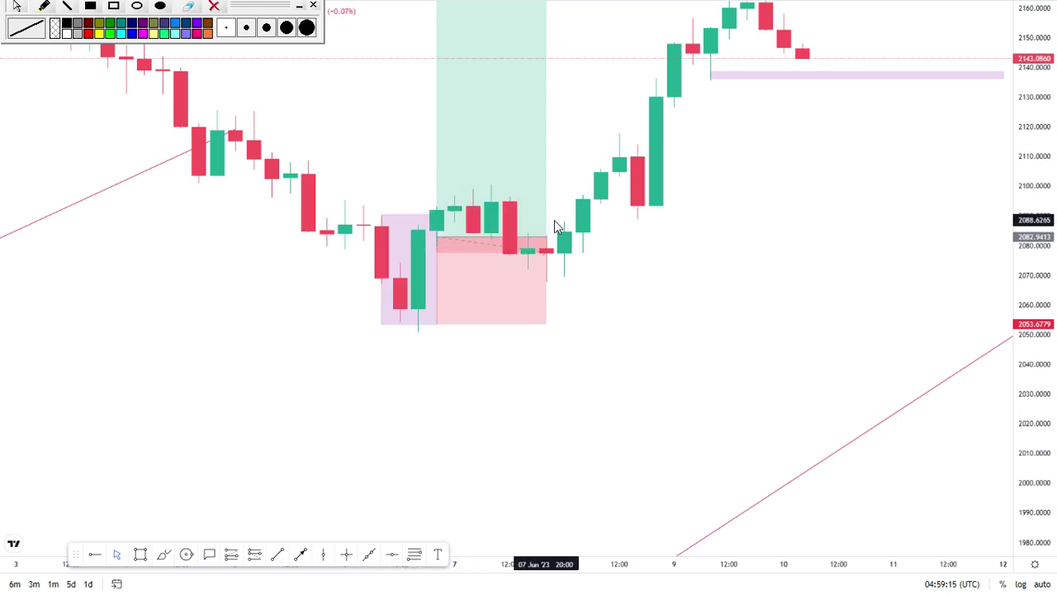
left_click_drag(323, 105, 696, 215)
mouse_move(158, 239)
left_mouse_down()
mouse_move(286, 239)
mouse_move(453, 124)
left_mouse_up()
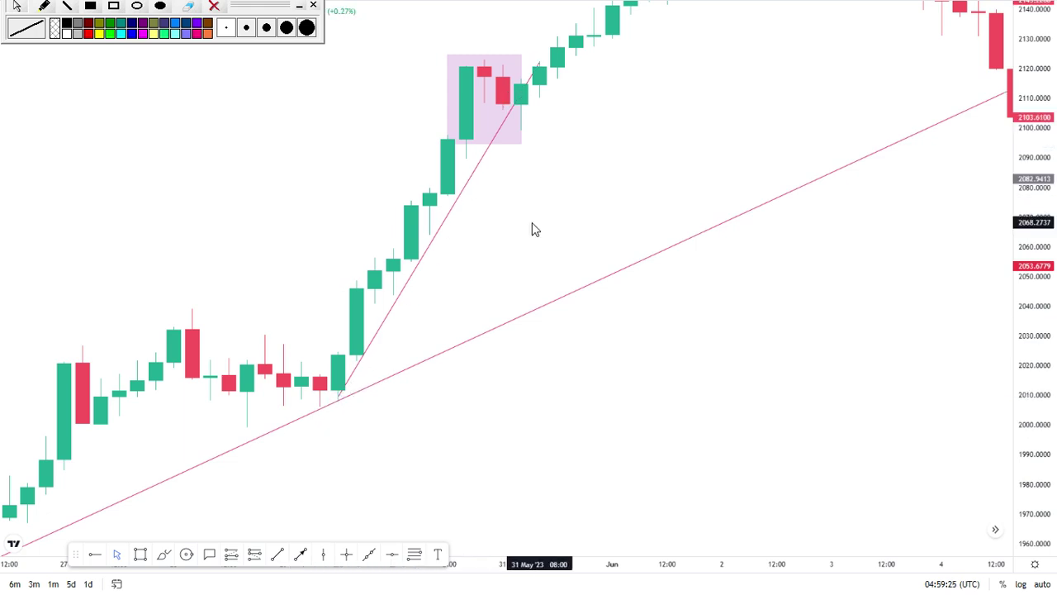
left_click_drag(532, 222, 529, 268)
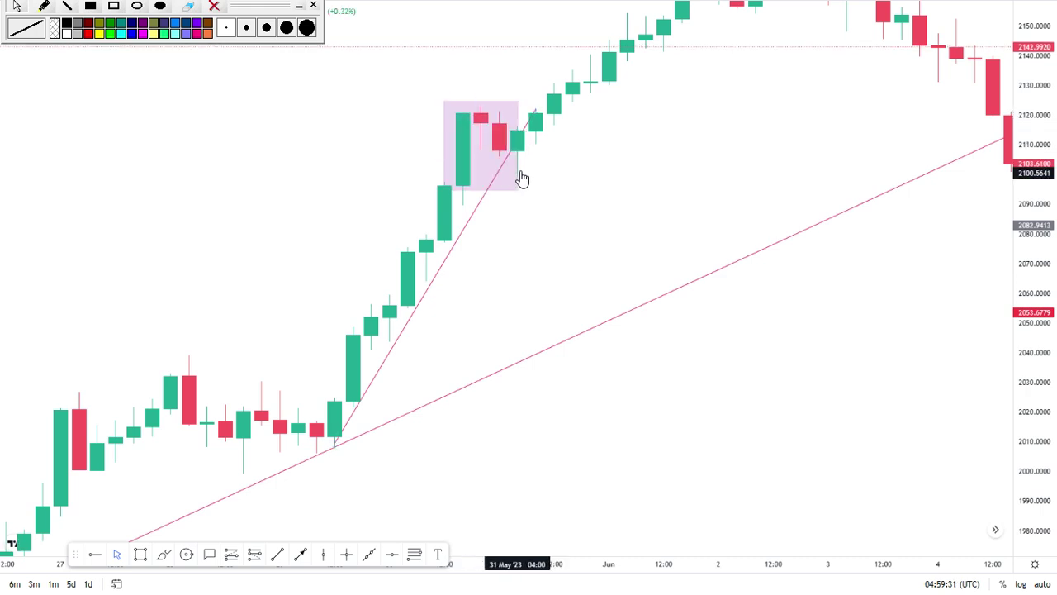
scroll(496, 216, "up", 2)
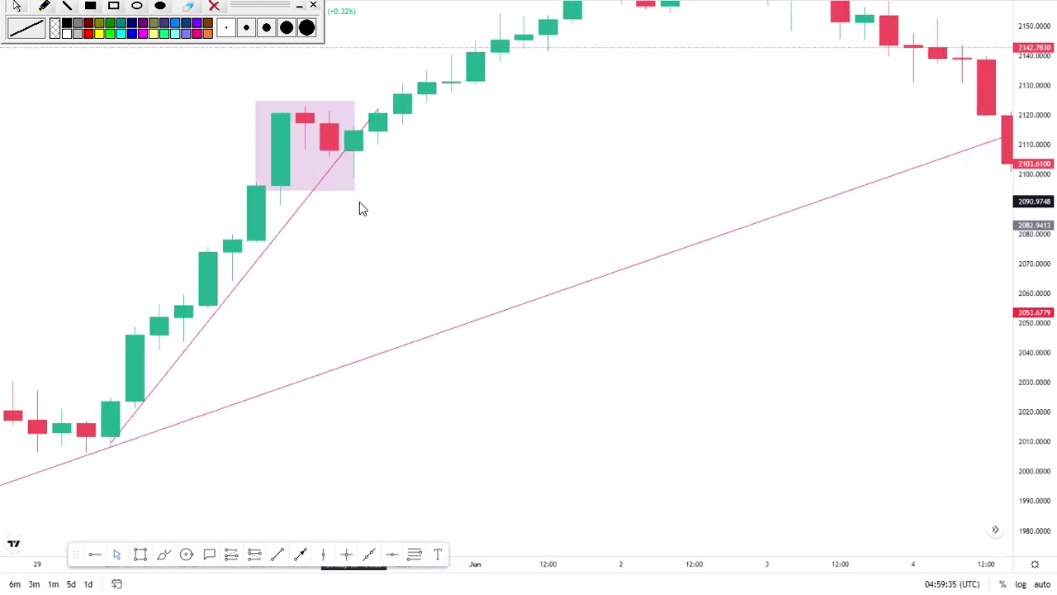
left_click_drag(383, 224, 538, 165)
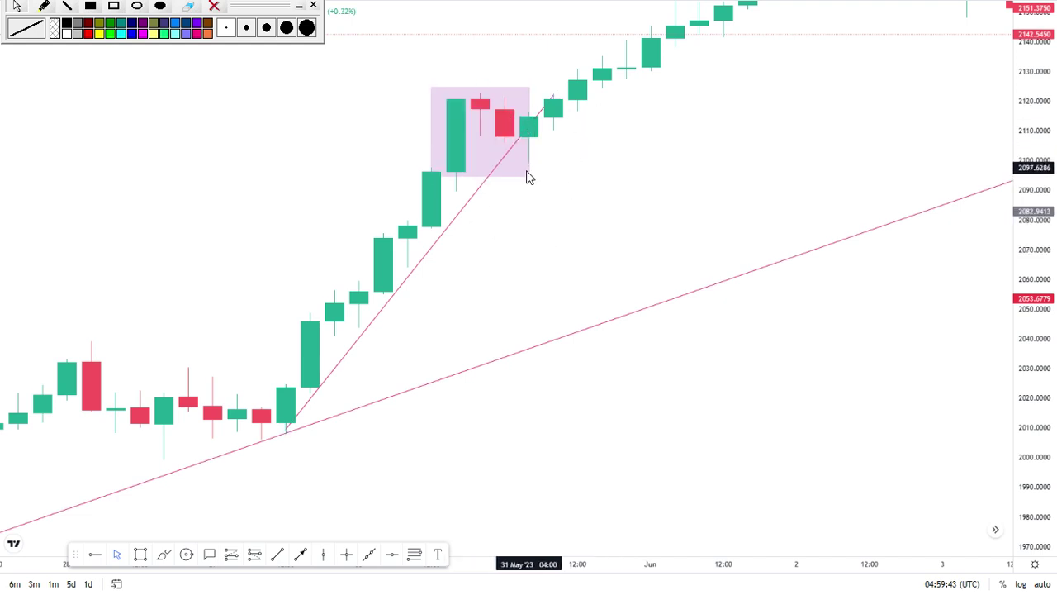
left_click(535, 116)
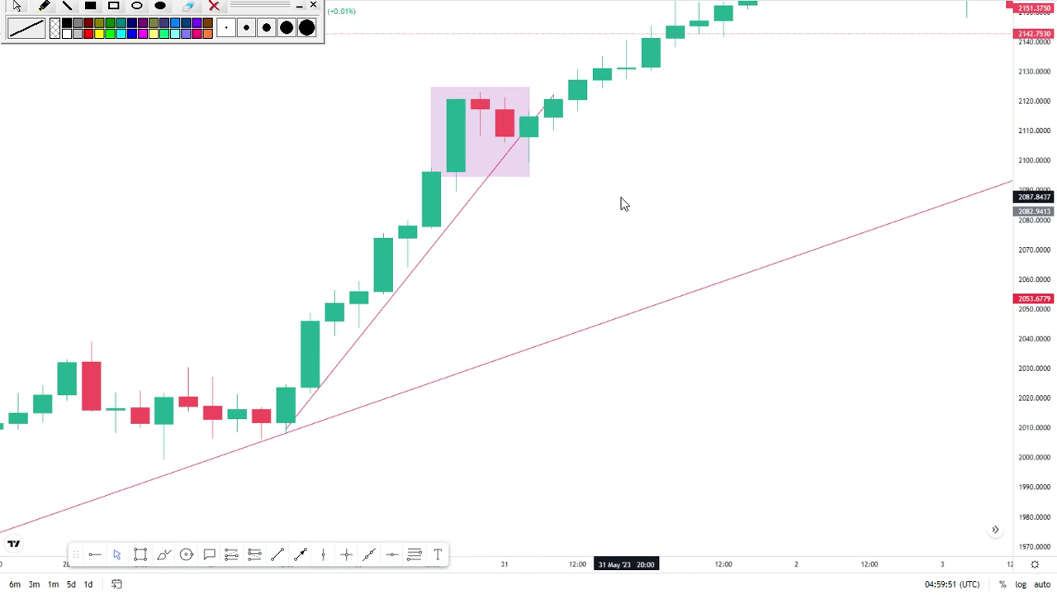
scroll(622, 204, "down", 2)
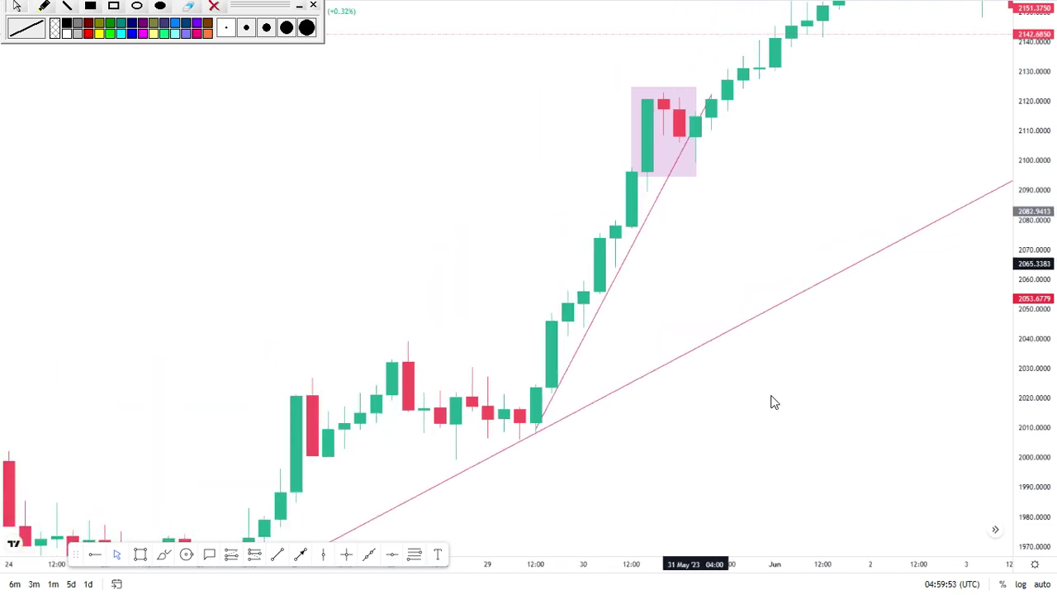
scroll(765, 408, "down", 3)
scroll(813, 393, "down", 1)
scroll(938, 312, "down", 3)
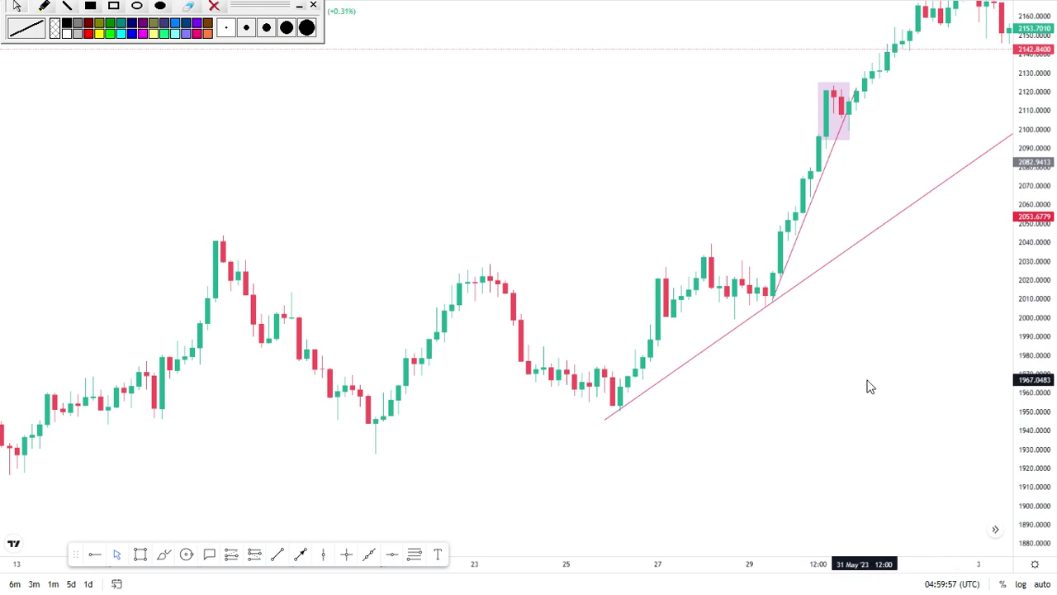
scroll(876, 382, "down", 2)
left_click_drag(810, 397, 751, 406)
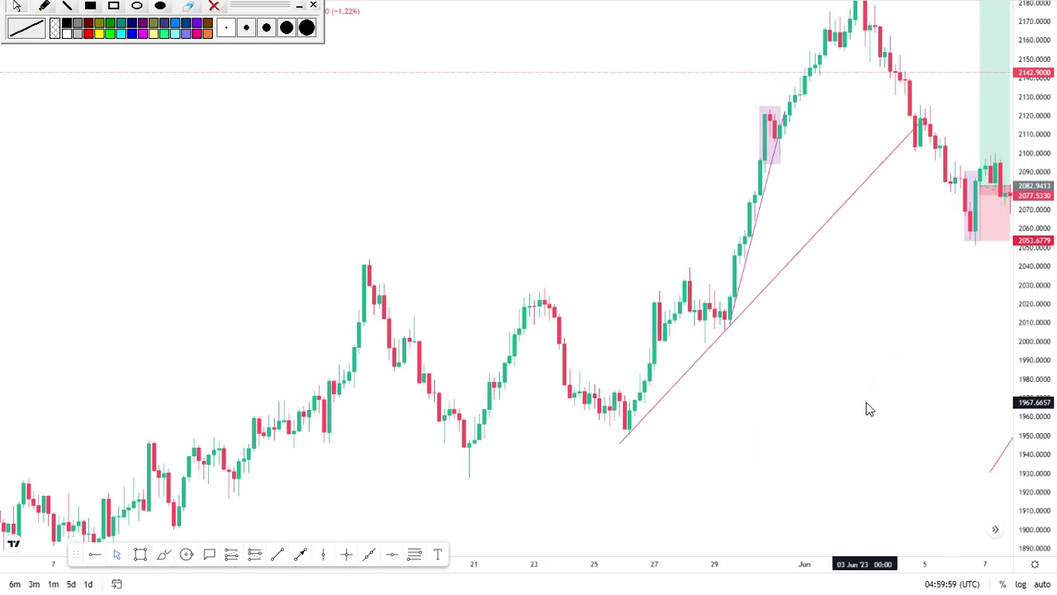
left_click_drag(809, 389, 680, 347)
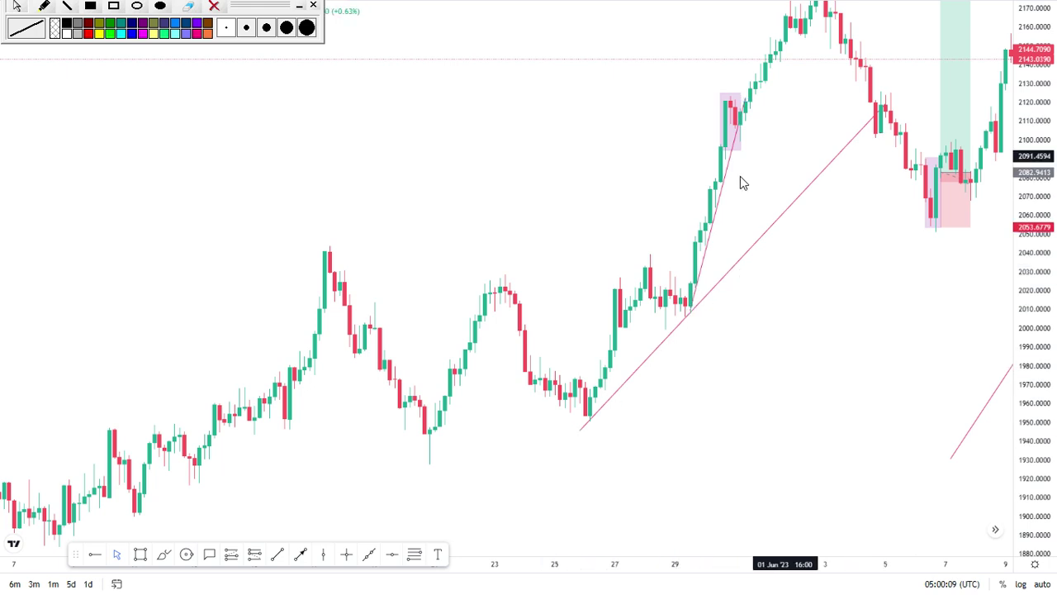
scroll(738, 181, "up", 5)
scroll(400, 191, "left", 1)
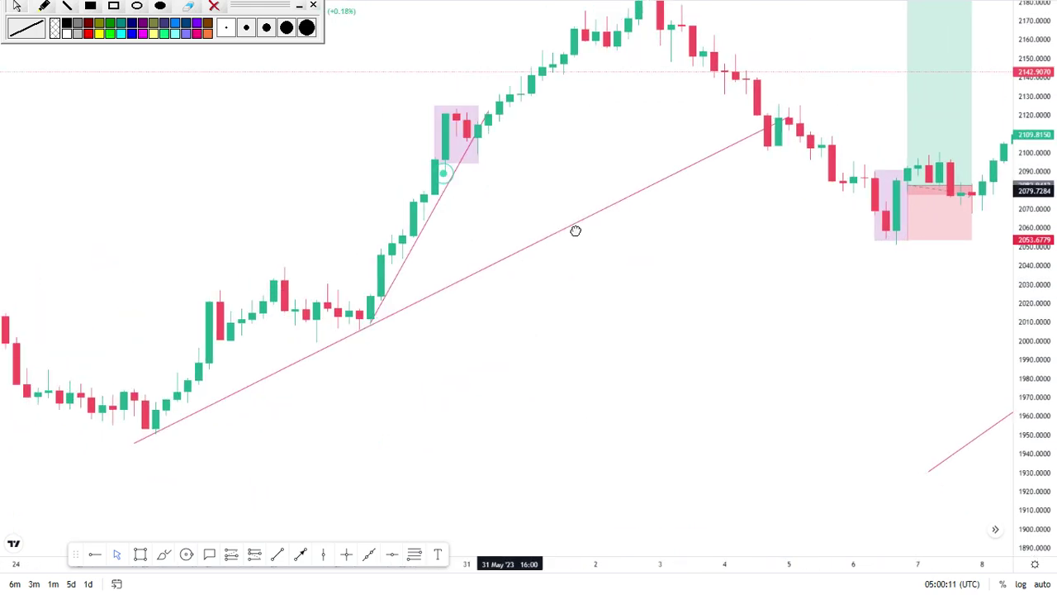
scroll(553, 219, "up", 3)
scroll(528, 237, "left", 5)
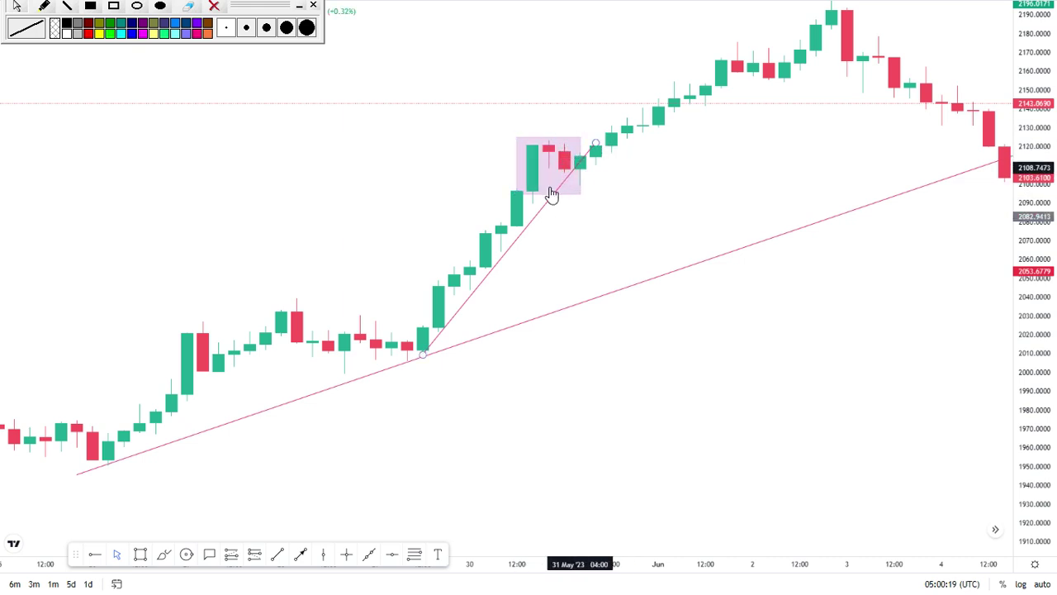
scroll(557, 195, "up", 3)
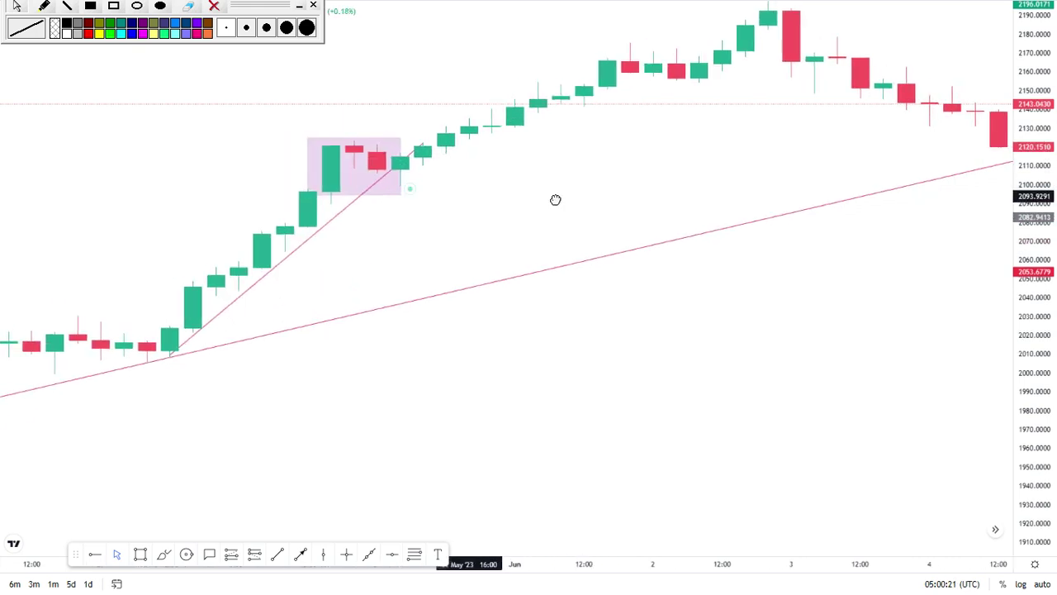
left_click_drag(410, 190, 597, 176)
left_click(585, 166)
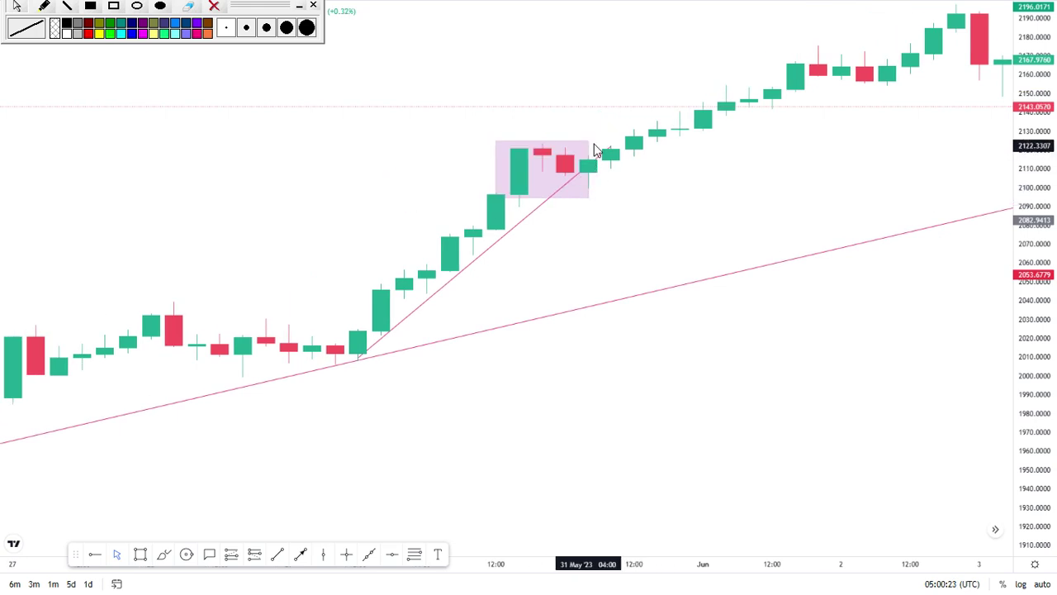
left_click(599, 236)
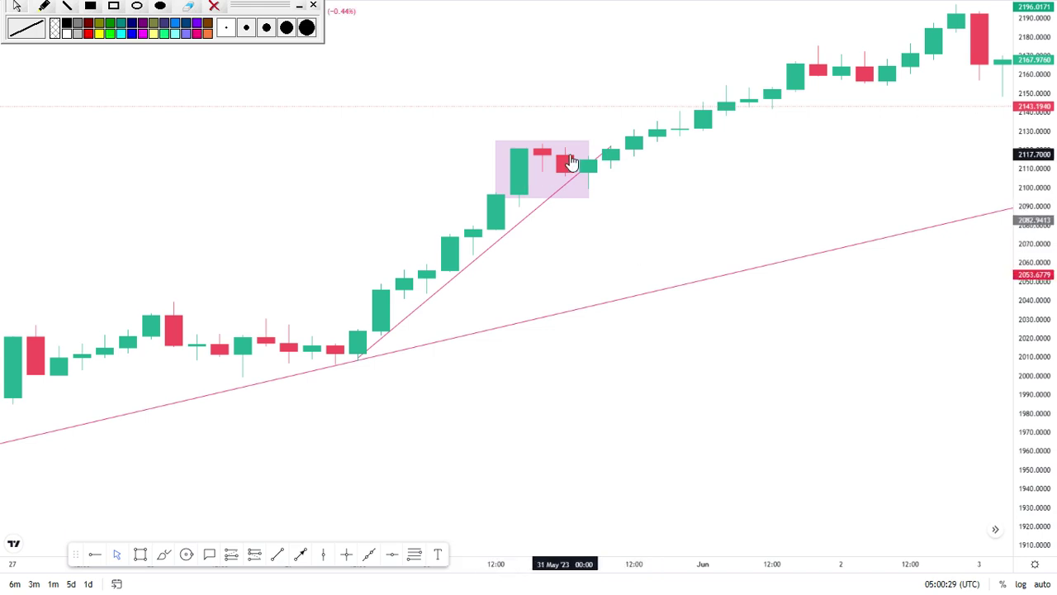
left_click(588, 176)
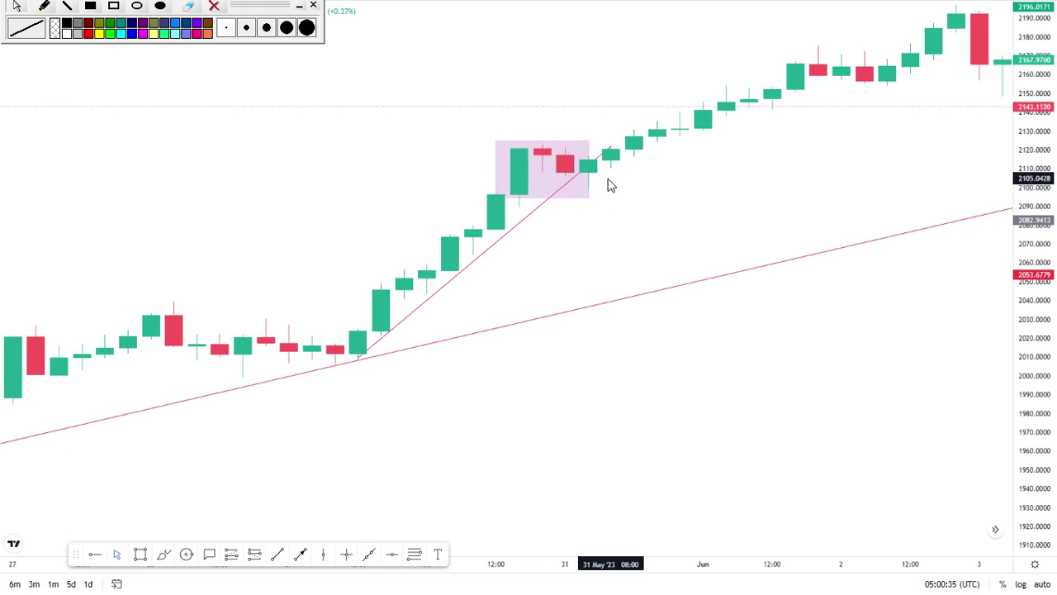
scroll(710, 206, "down", 3)
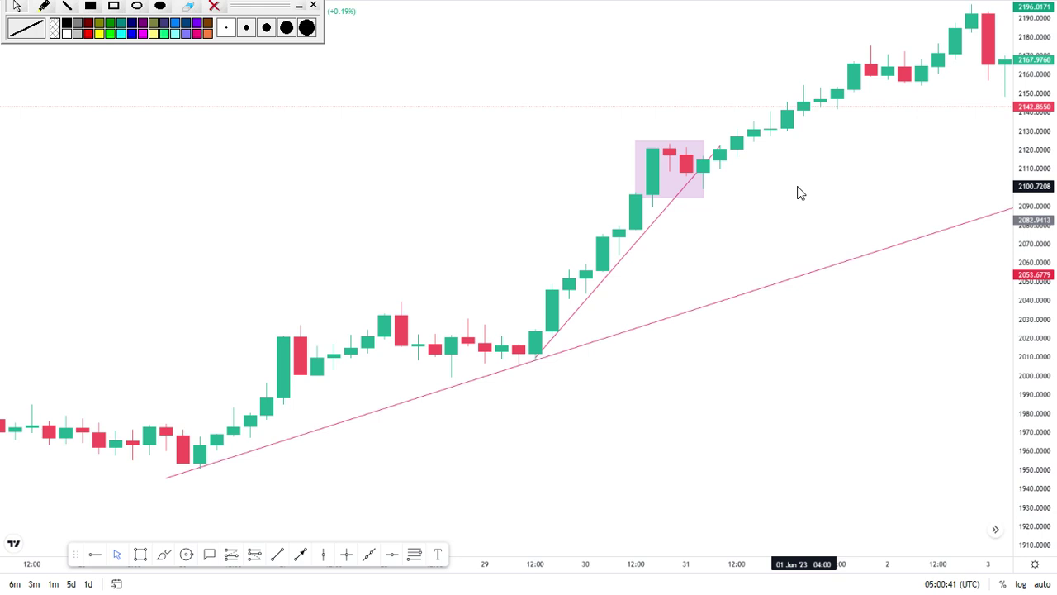
scroll(813, 188, "up", 1)
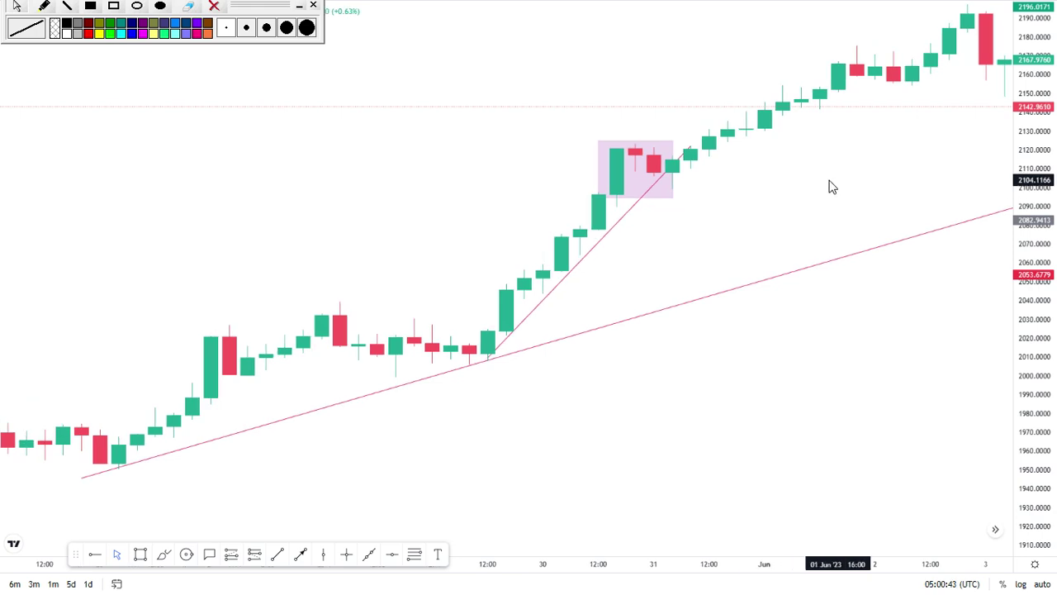
left_click_drag(965, 161, 279, 279)
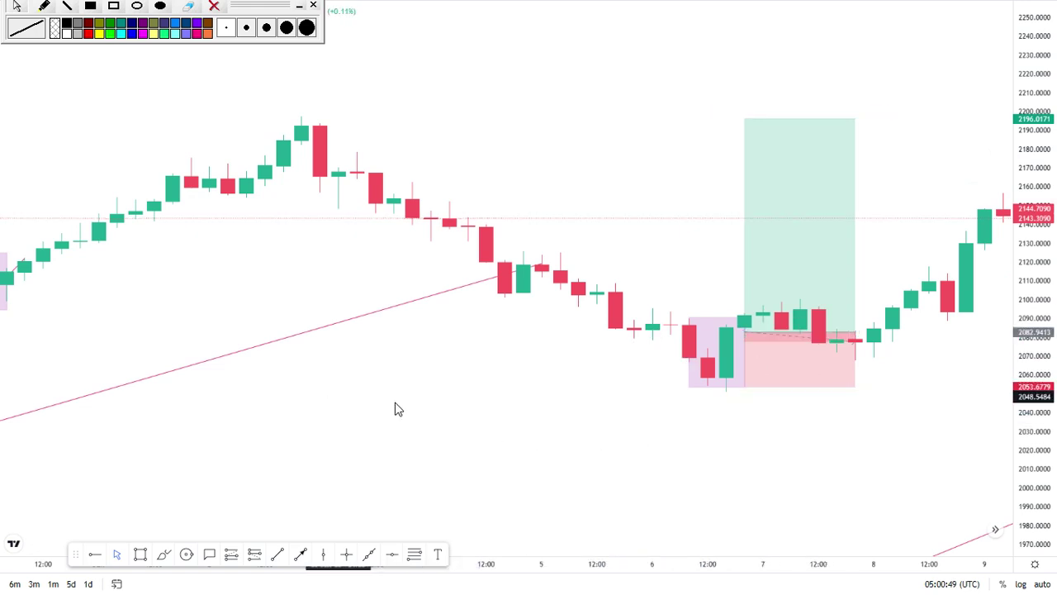
left_click_drag(395, 405, 844, 261)
left_click_drag(681, 313, 448, 350)
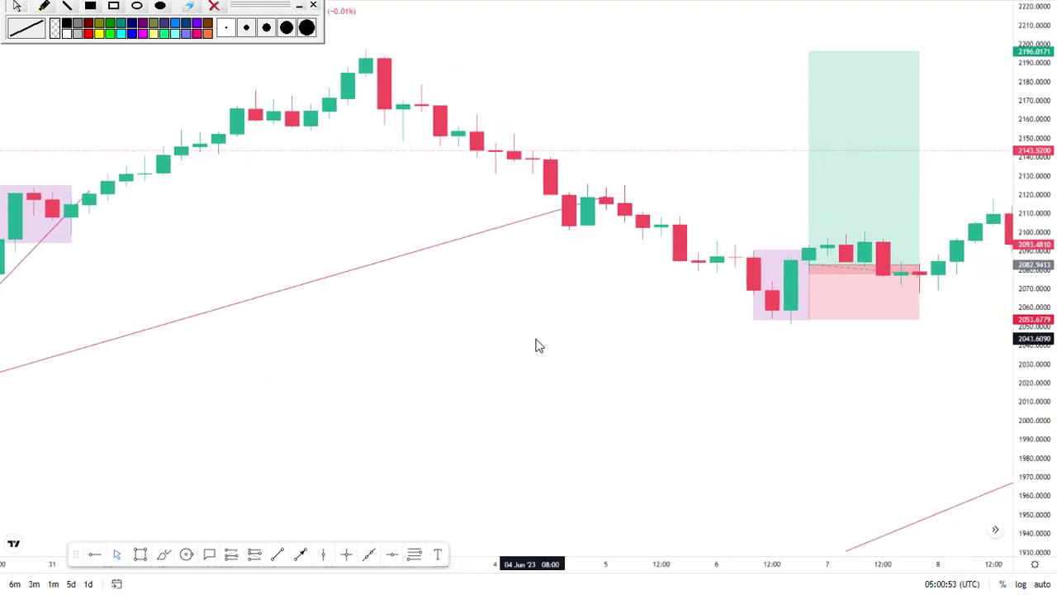
left_click_drag(839, 372, 591, 423)
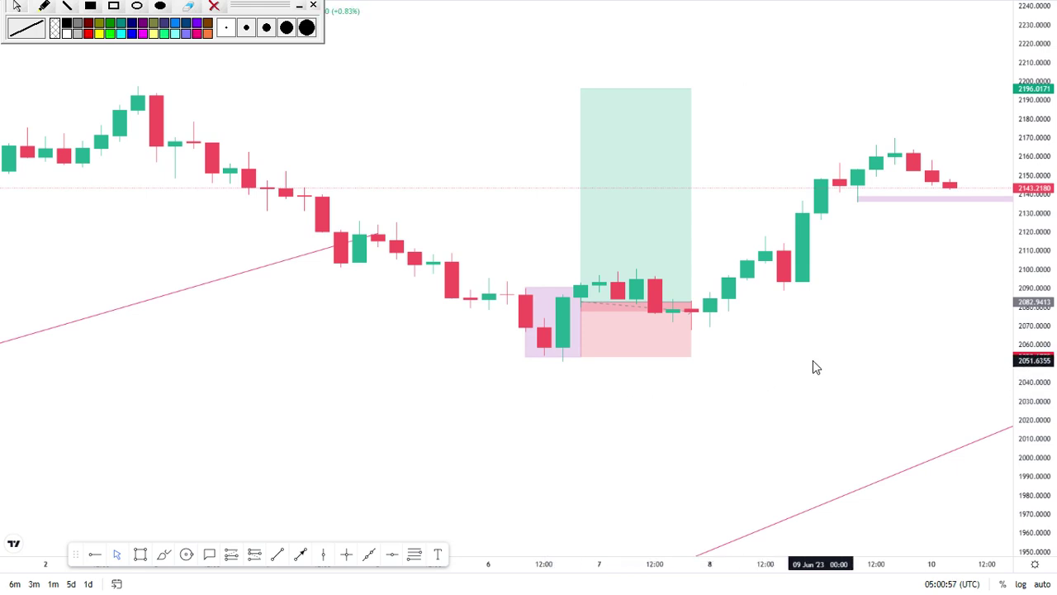
left_click_drag(824, 342, 658, 340)
scroll(667, 342, "down", 2)
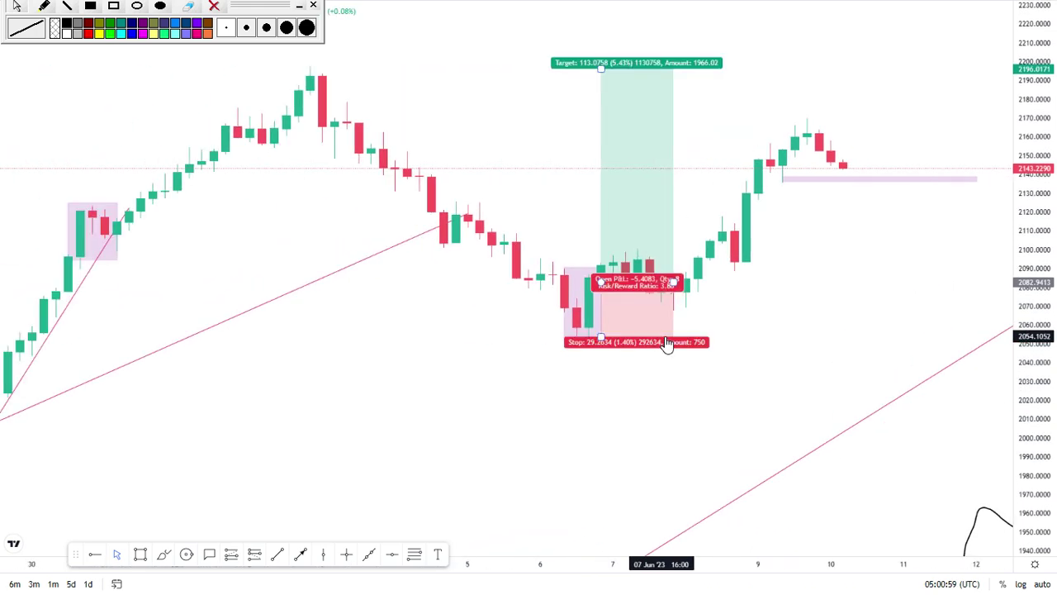
scroll(785, 355, "up", 2)
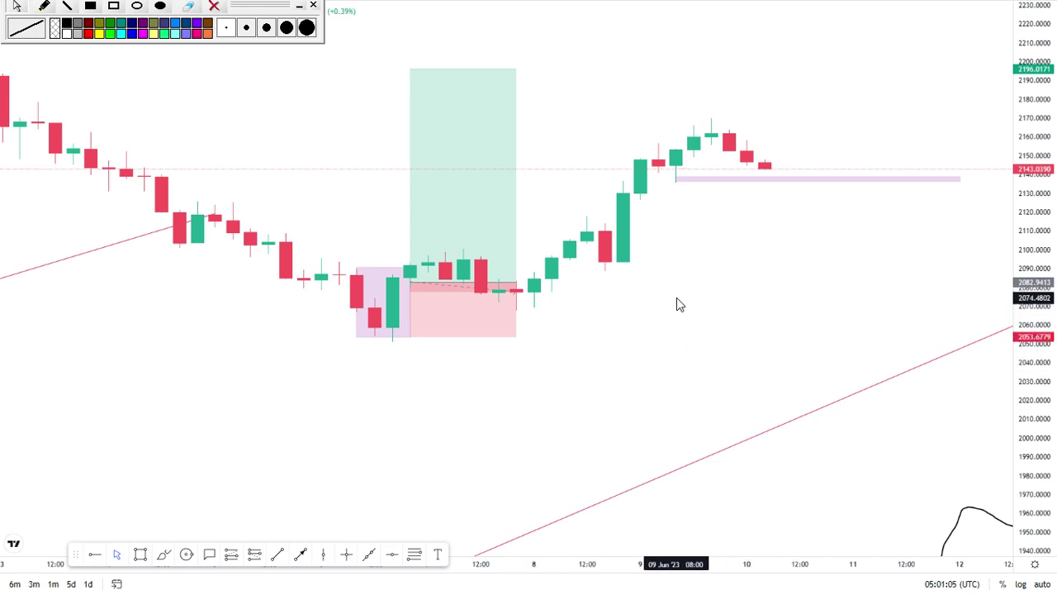
scroll(545, 345, "down", 3)
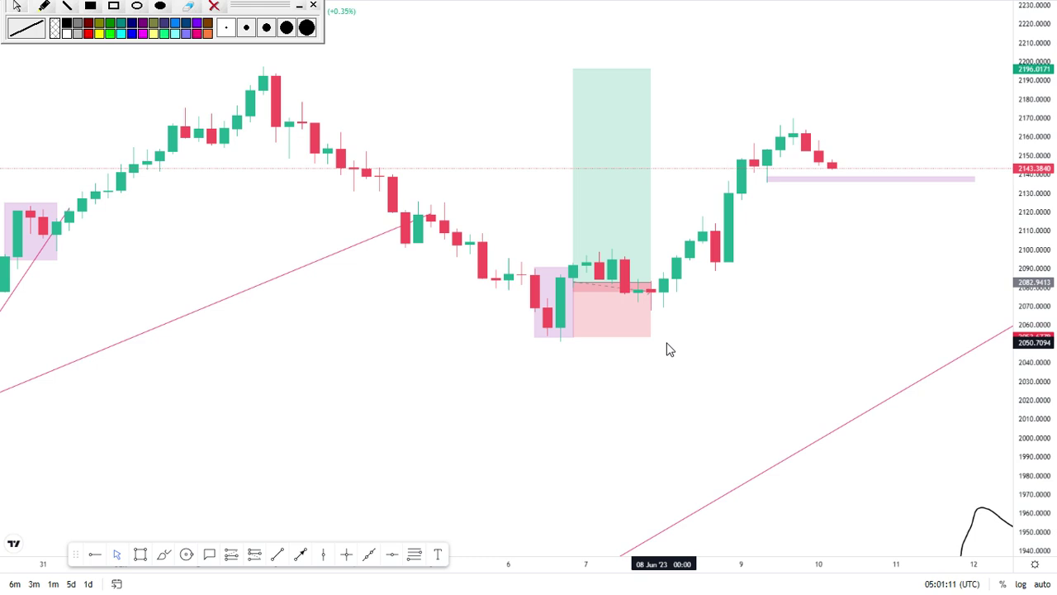
Switch to a shorter intraday interval (30-minute candles) and recentre on the recent candles
type("2")
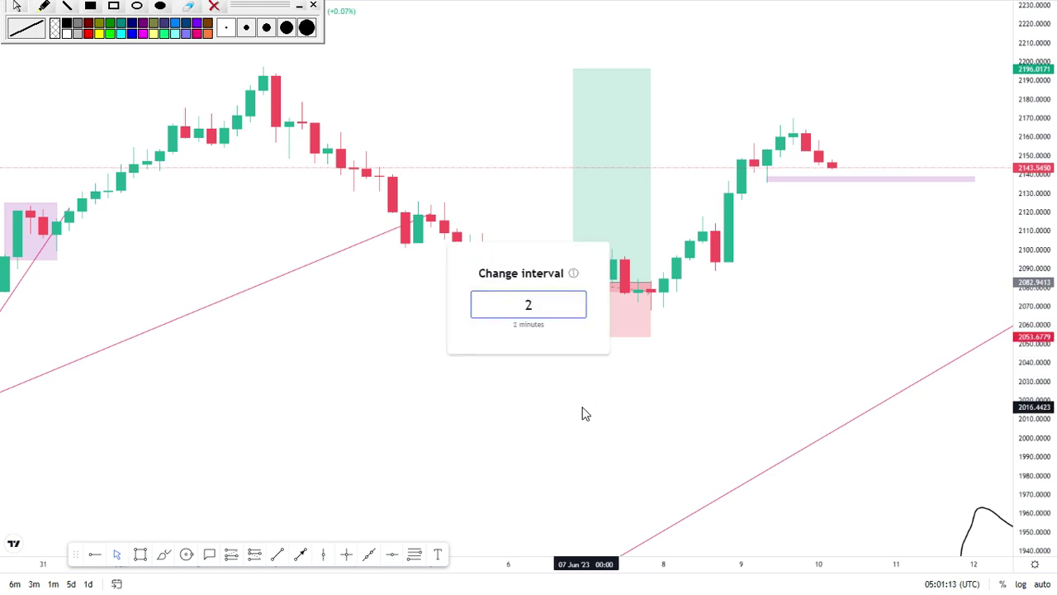
type("0")
key("Return")
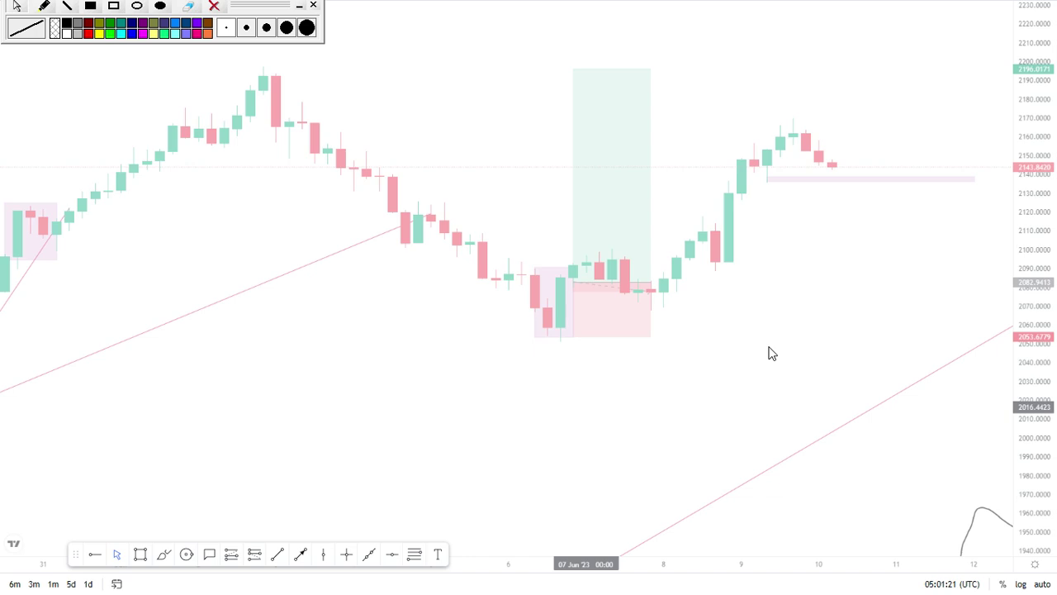
type("60")
key("Return")
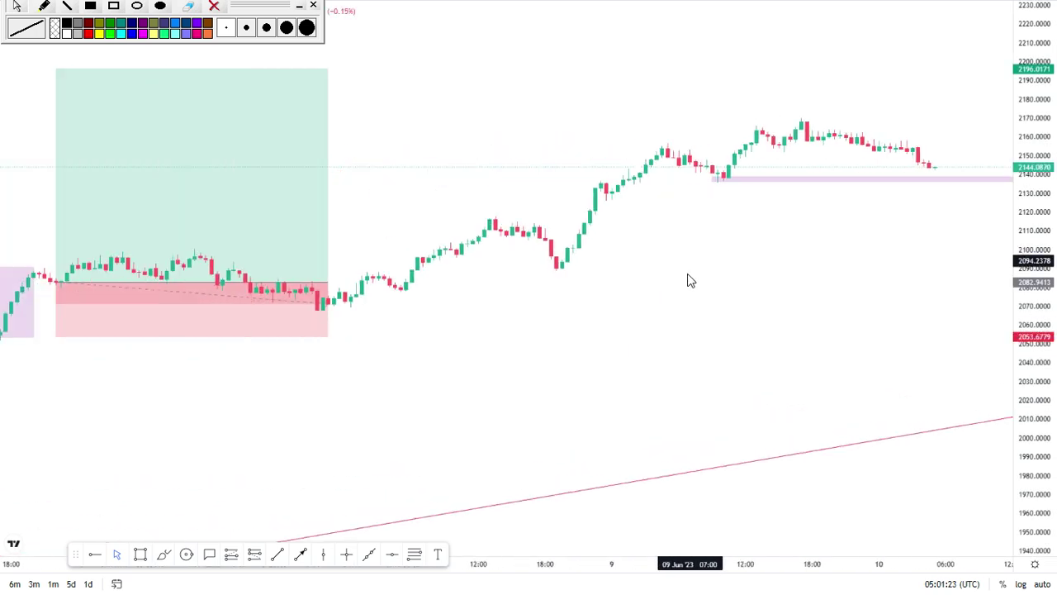
left_click_drag(798, 319, 725, 298)
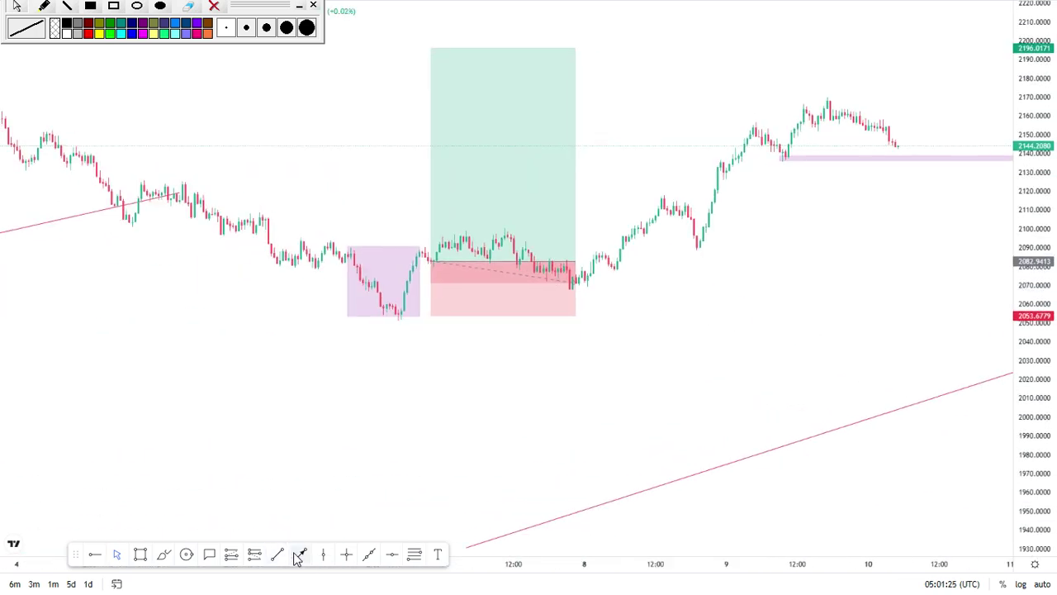
left_click(277, 555)
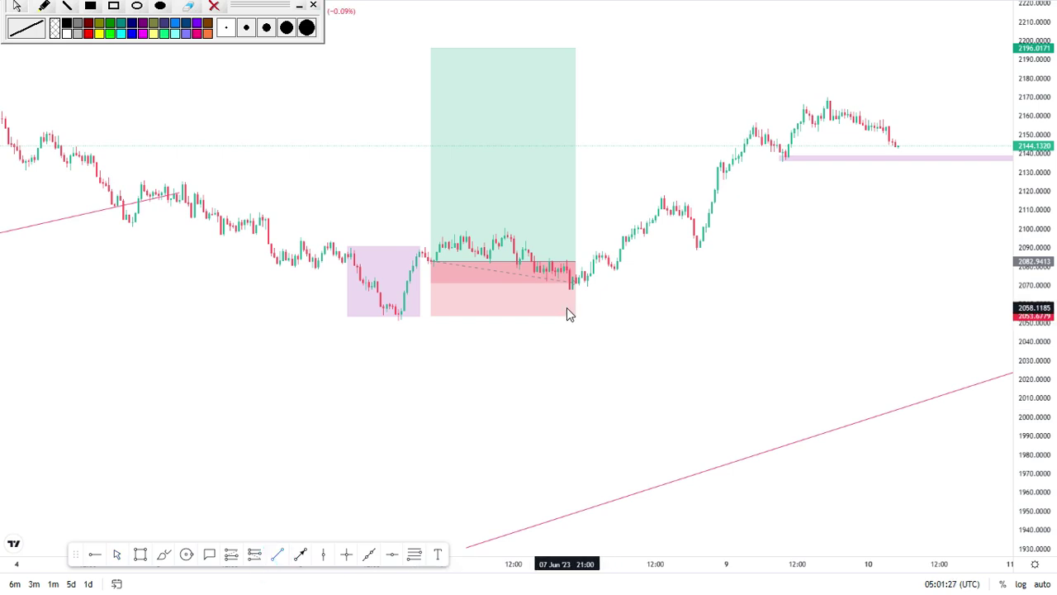
Draw a rising trendline from the 7 June low near 2045 and extend its lower end
scroll(573, 326, "down", 3)
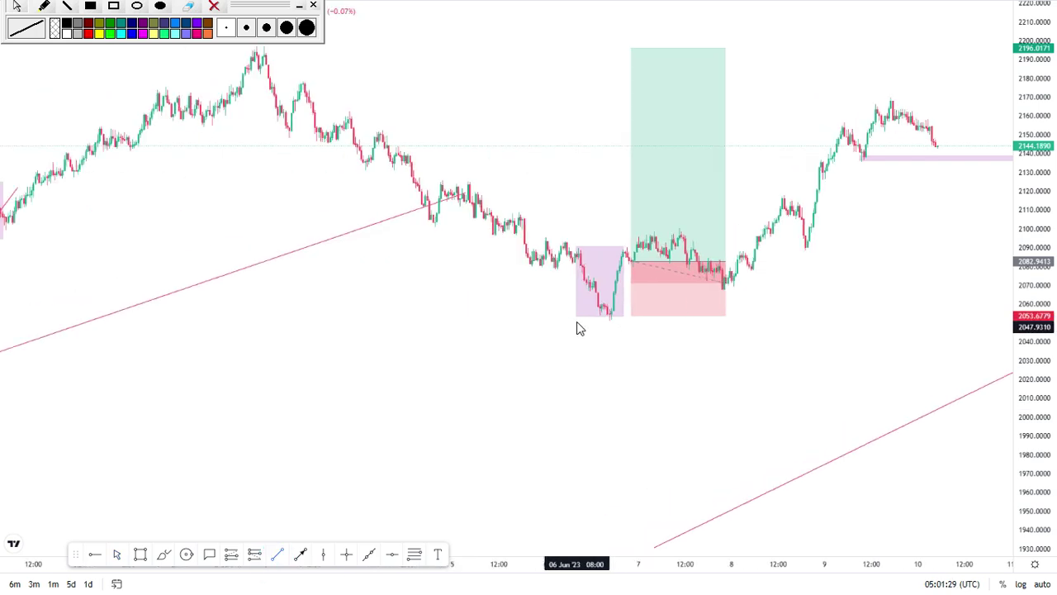
left_click(730, 298)
left_click(1001, 133)
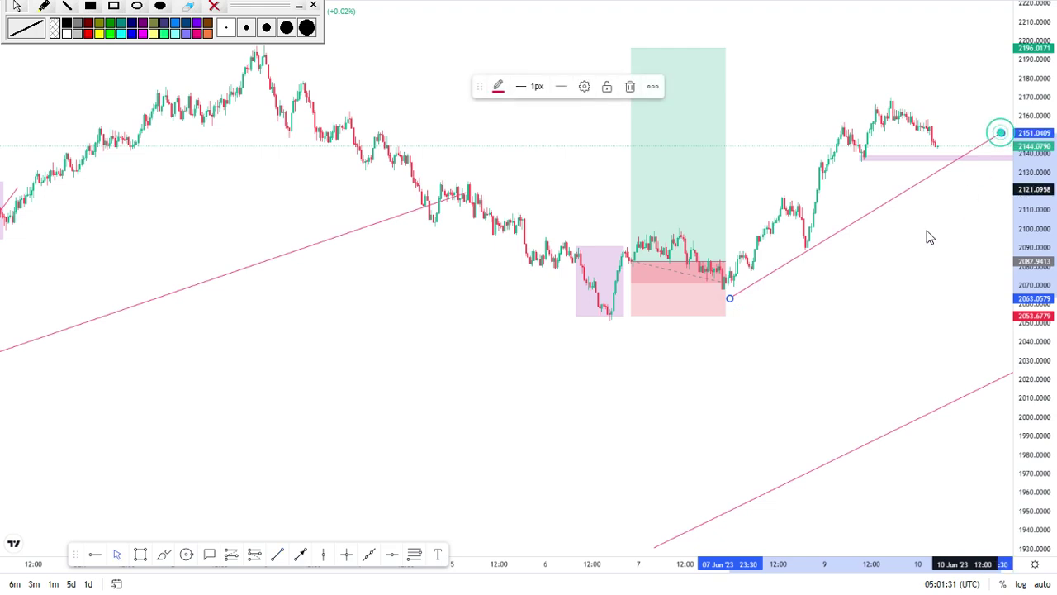
left_click_drag(730, 299, 637, 344)
left_click(830, 302)
Extend the trendline's upper end through the 2136–2138 zone and refit the price scale
left_click_drag(829, 302, 625, 388)
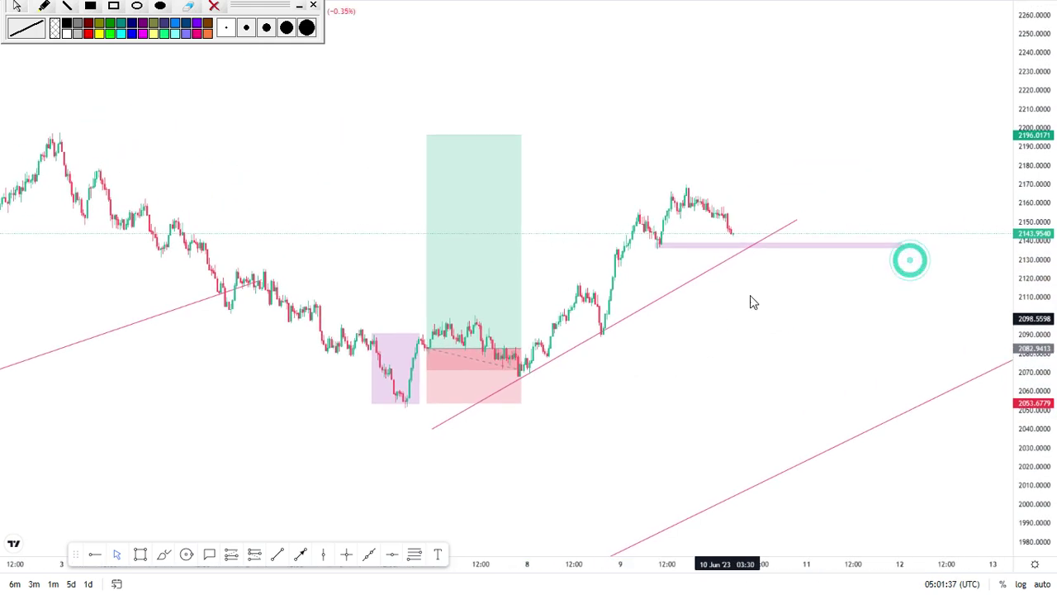
left_click(797, 221)
left_click_drag(809, 217, 831, 208)
left_click(768, 316)
scroll(798, 306, "down", 2)
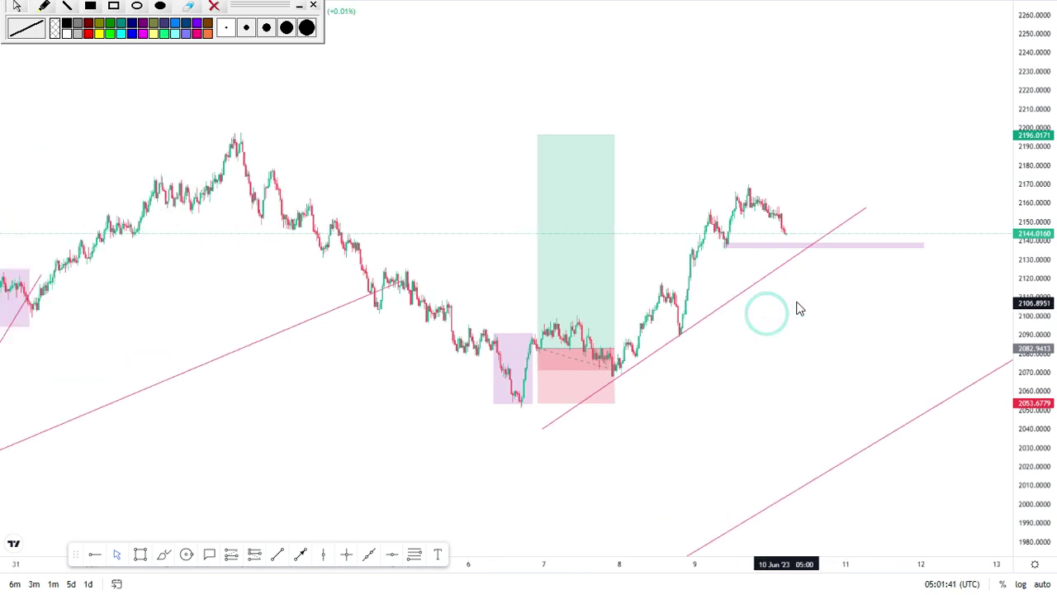
scroll(760, 290, "up", 4)
left_click_drag(667, 167, 805, 251)
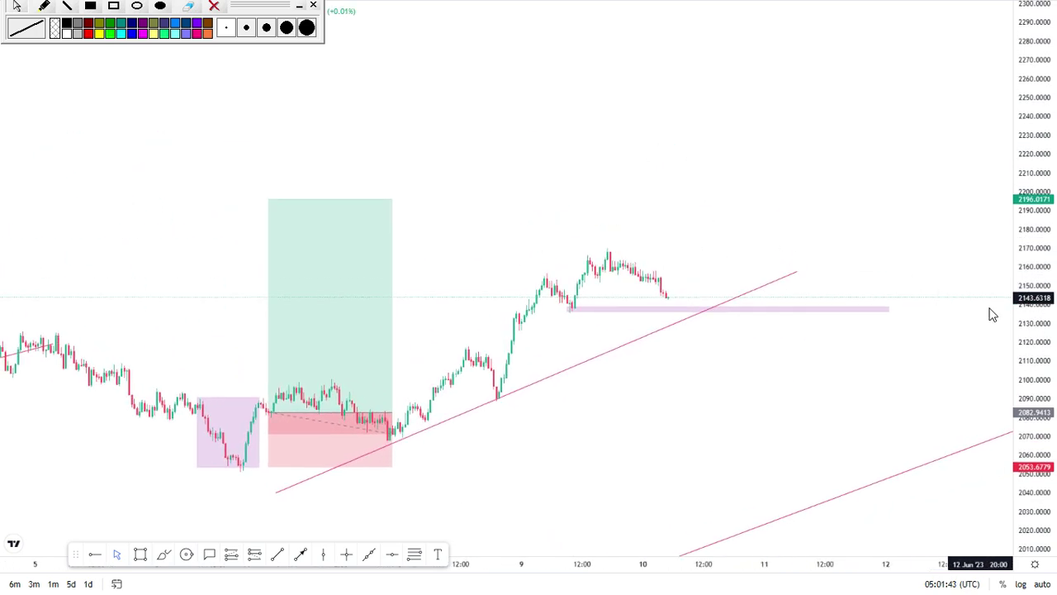
left_click(726, 432)
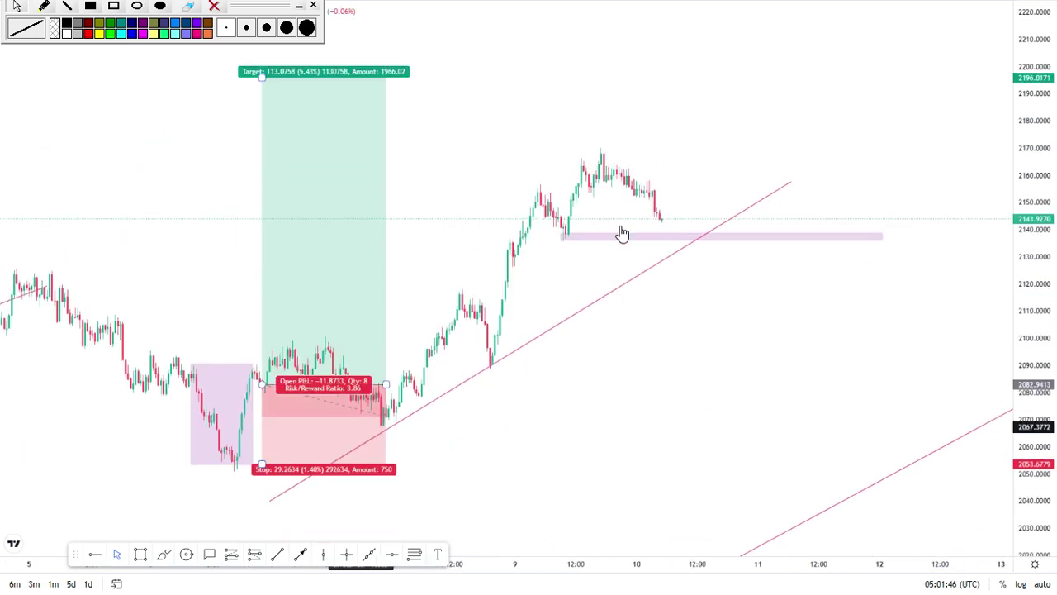
Draw a black projected path leg from the latest candle down below the trendline
left_click(164, 554)
left_click(662, 213)
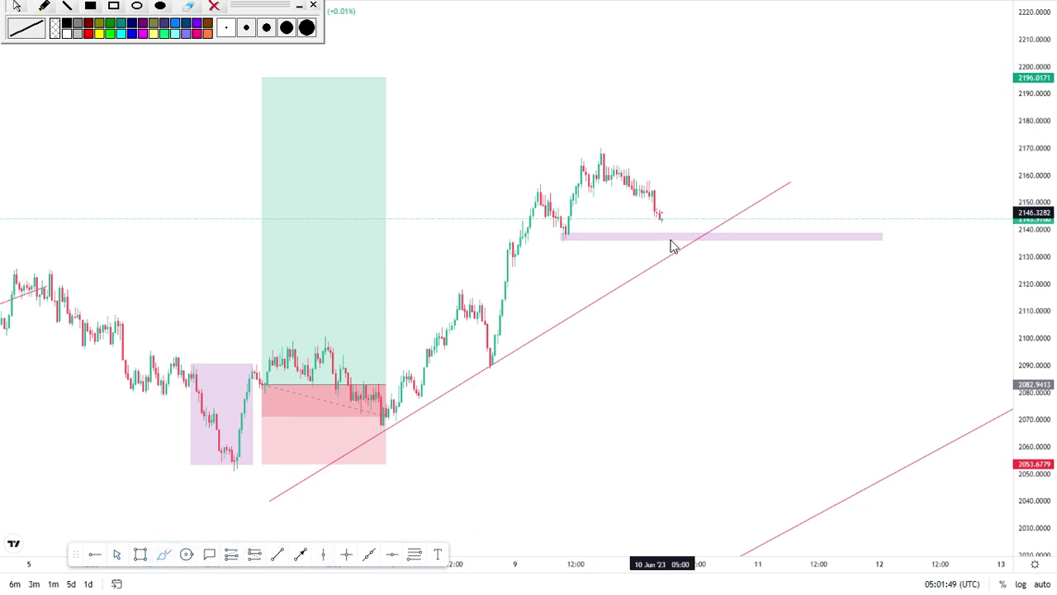
left_click(682, 277)
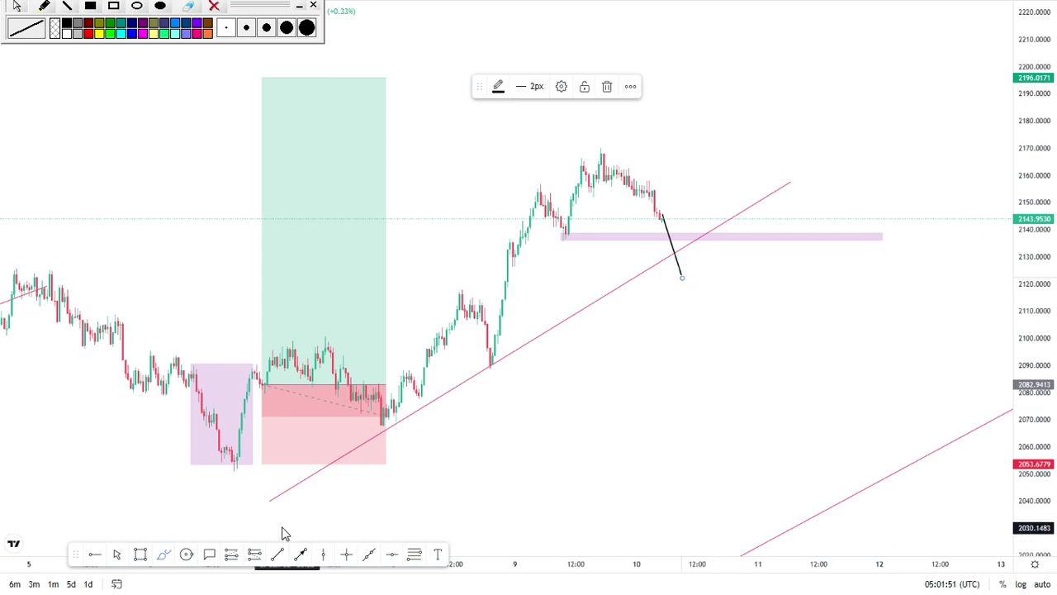
Place a short position at the path's end (entry 2125.57, stop 2149.40, target 2101.75), narrowed to 11 June
left_click(252, 557)
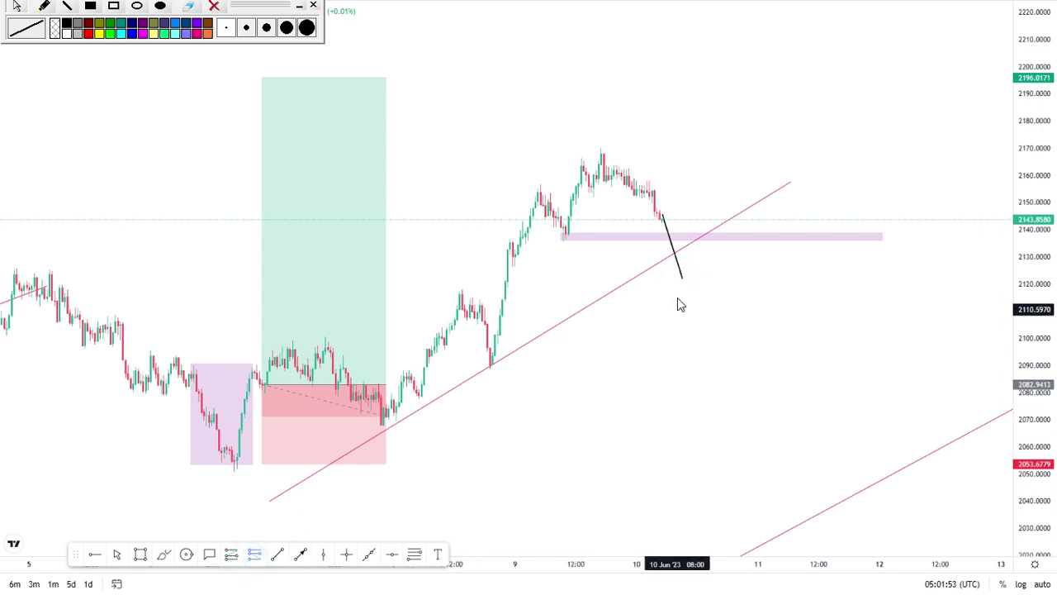
left_click(678, 269)
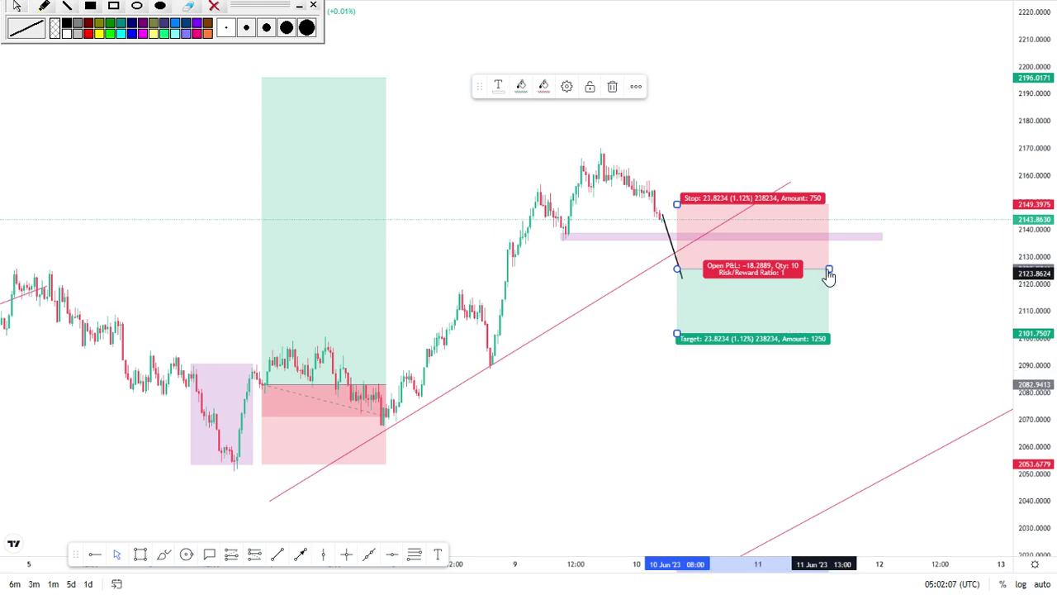
left_click_drag(827, 268, 778, 269)
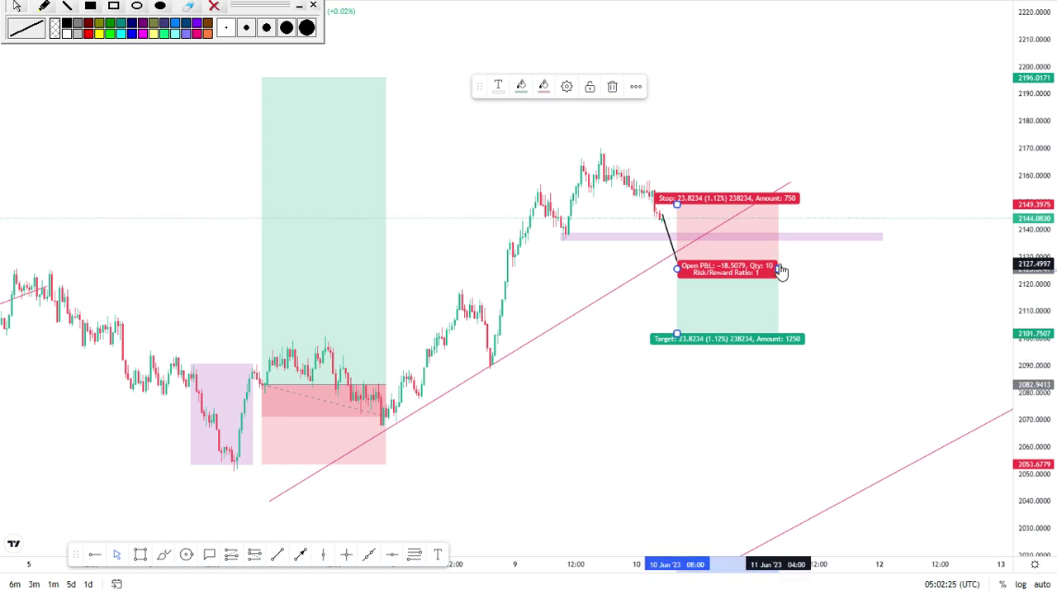
left_click_drag(779, 271, 763, 272)
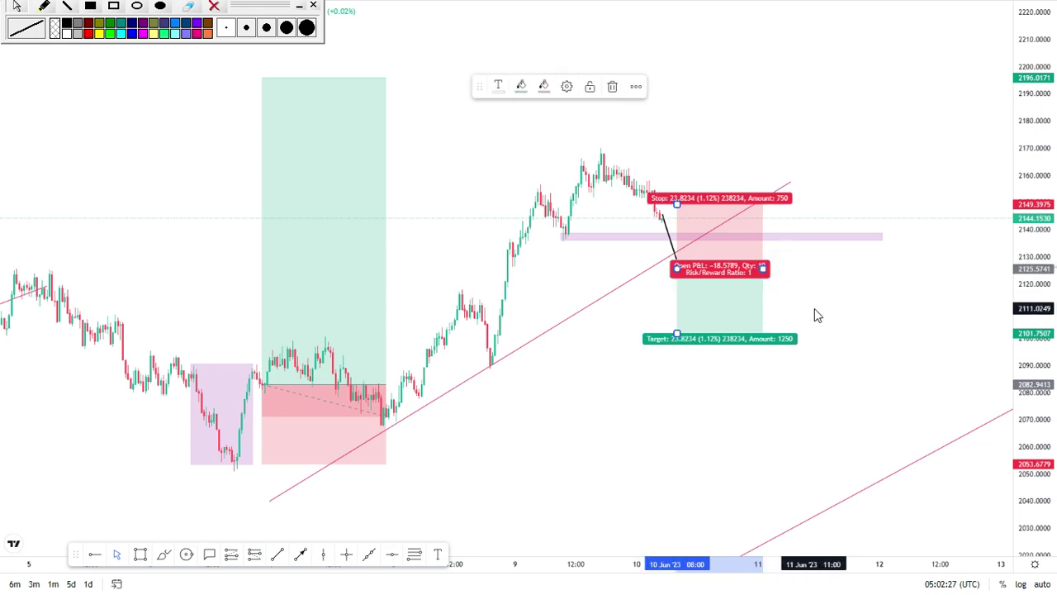
left_click(815, 310)
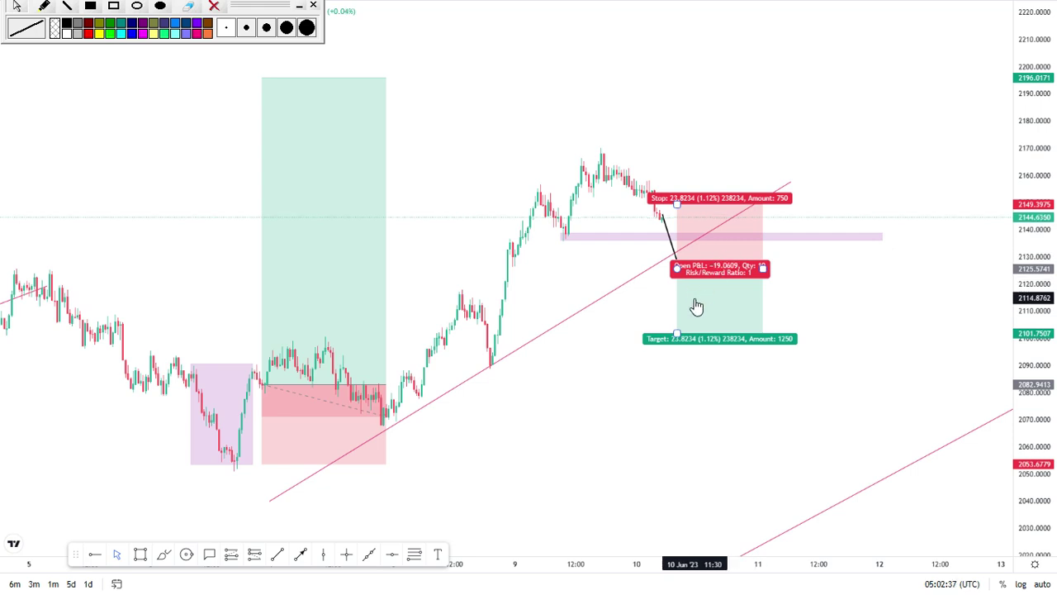
Draw a green arrow rising from the black path's end to the purple 2138 zone
left_click(580, 434)
left_click(299, 553)
left_click(684, 279)
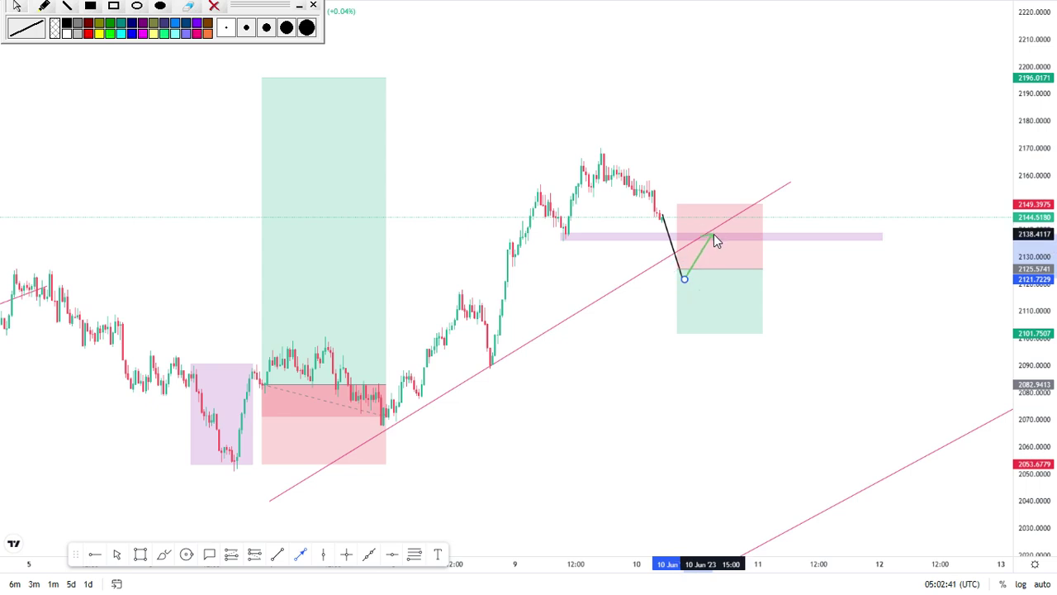
left_click(713, 234)
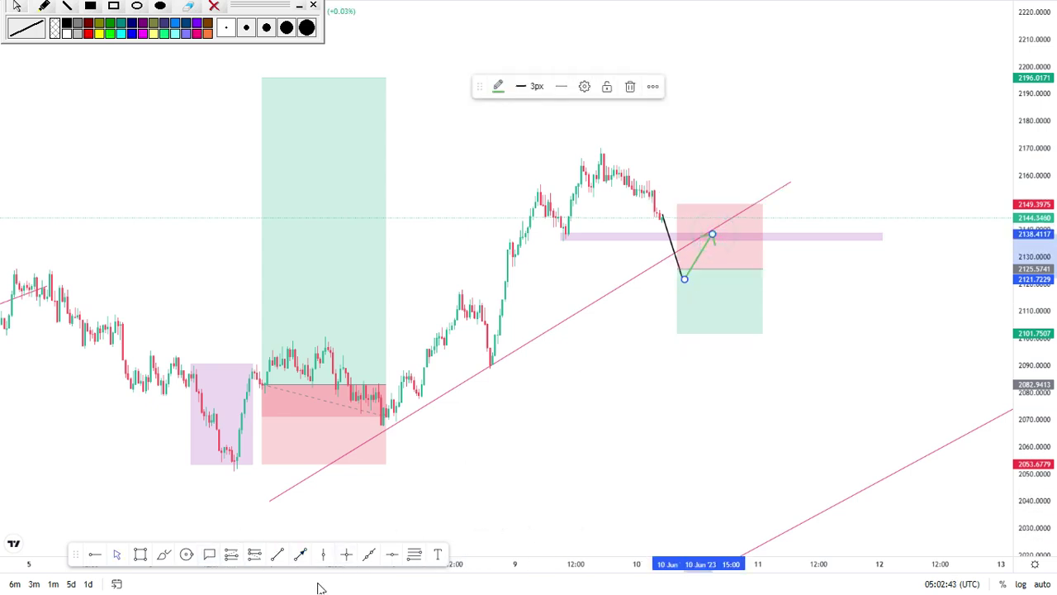
Add a position at the arrow's top with target about 2096 and stop about 2148, narrowed
left_click(713, 237)
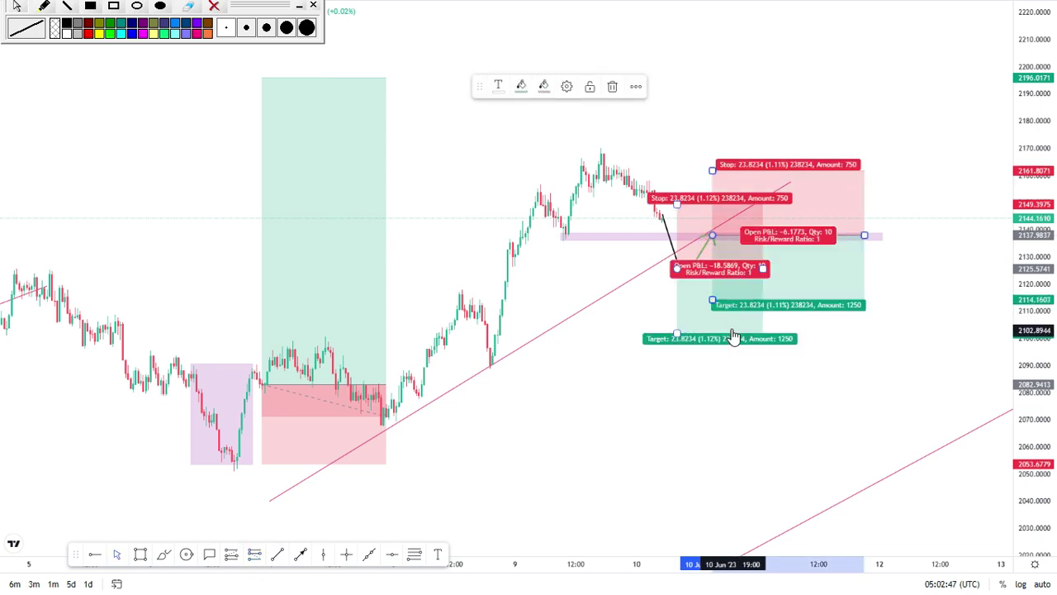
left_click_drag(712, 302, 730, 356)
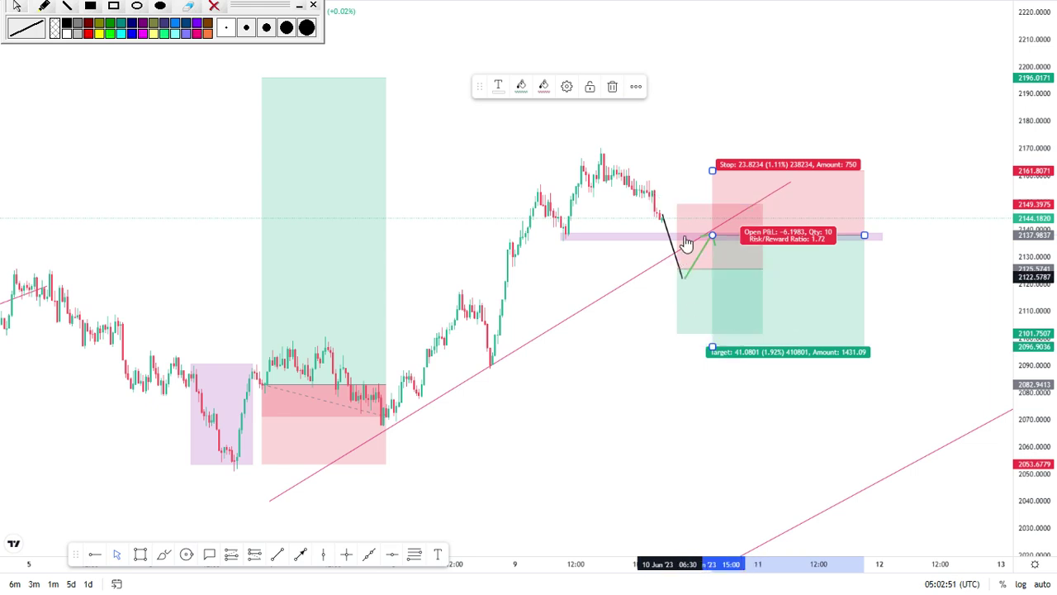
left_click_drag(713, 169, 713, 207)
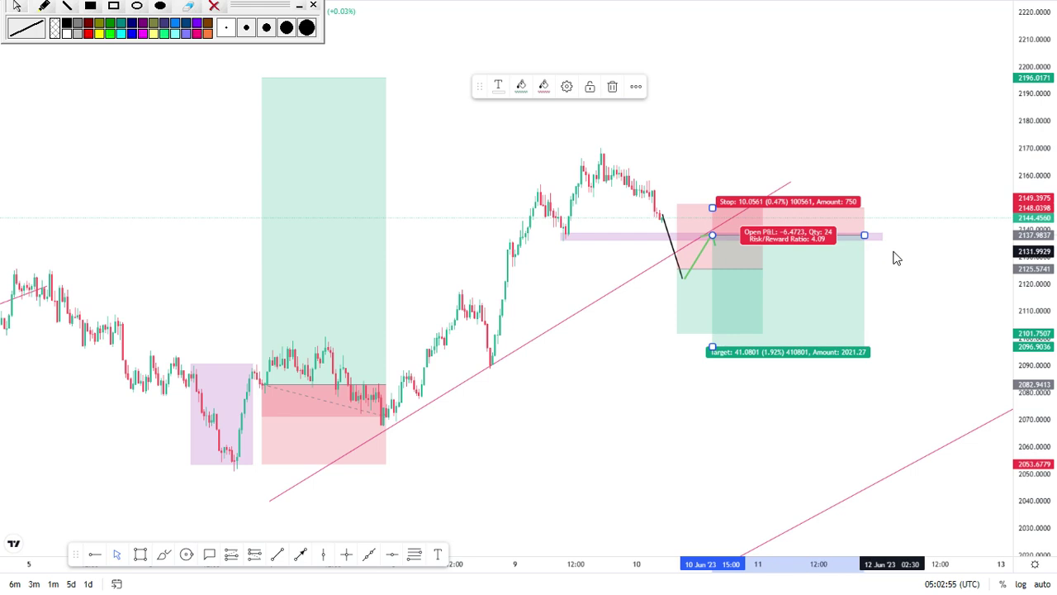
left_click_drag(863, 236, 806, 235)
left_click(861, 282)
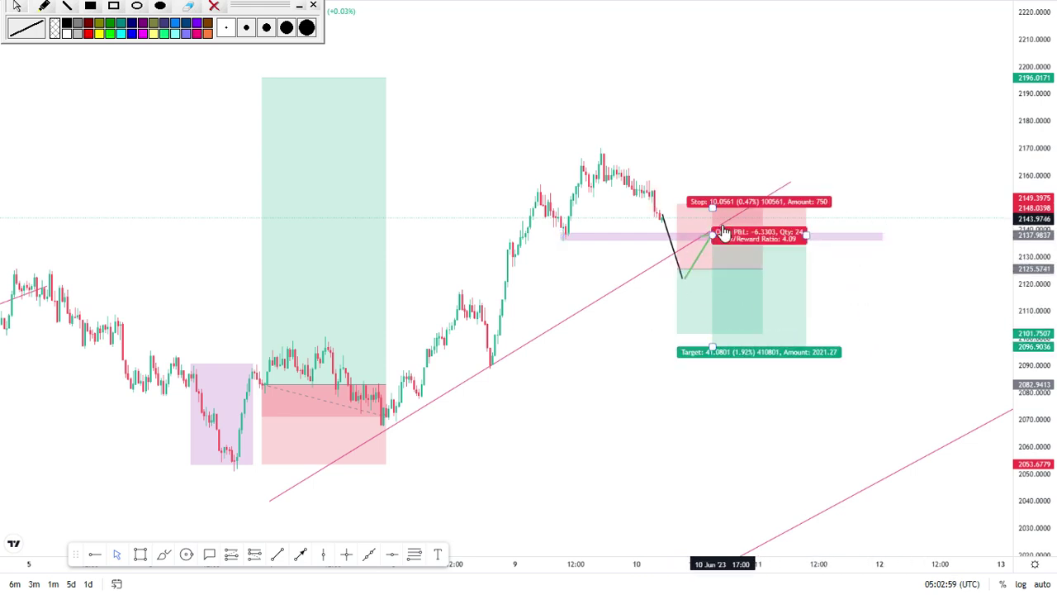
Delete both position boxes, leaving the green arrow in place
mouse_move(712, 346)
left_mouse_down()
mouse_move(670, 361)
mouse_move(696, 350)
mouse_move(676, 327)
mouse_move(680, 491)
mouse_move(699, 531)
left_mouse_up()
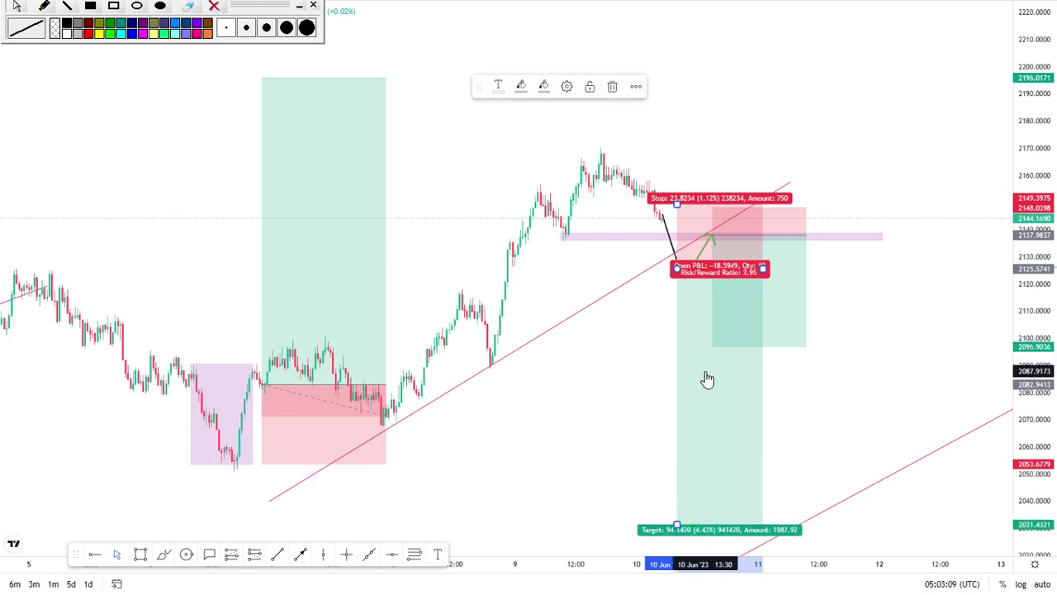
left_click(741, 328)
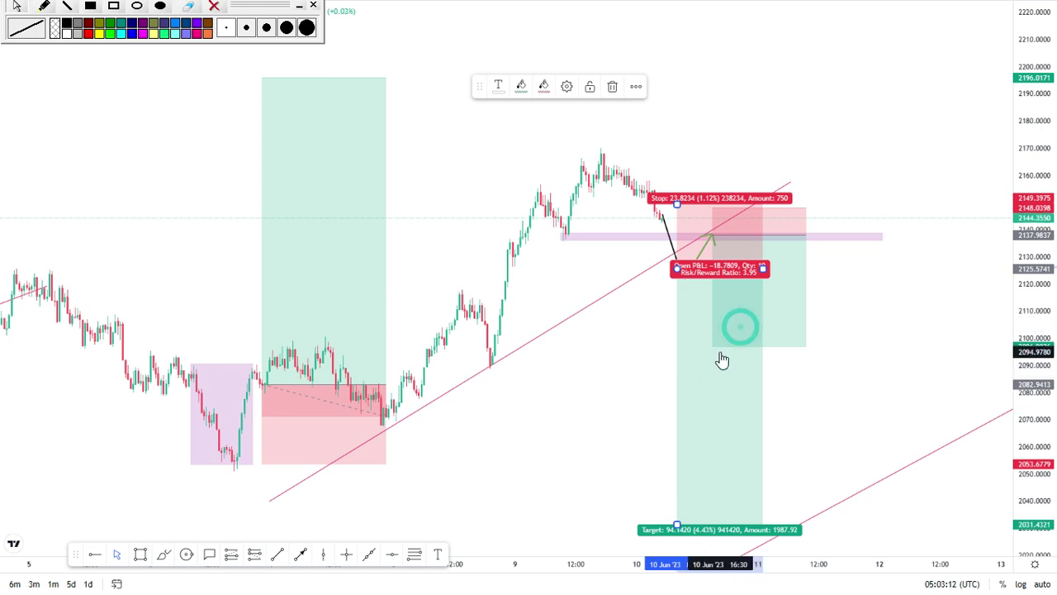
left_click(612, 85)
left_click(753, 318)
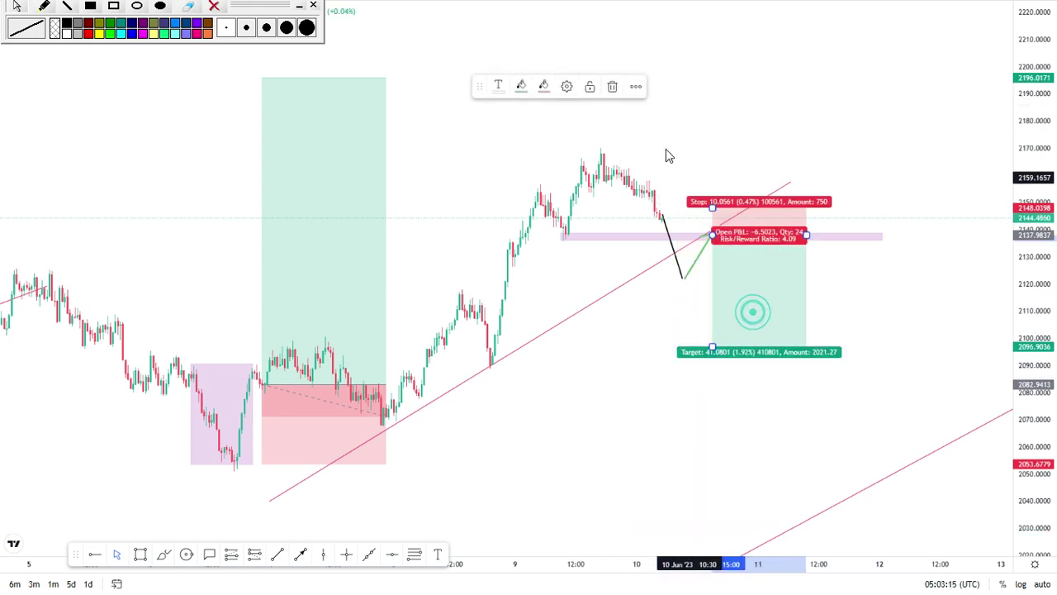
left_click(613, 86)
left_click_drag(712, 234, 714, 248)
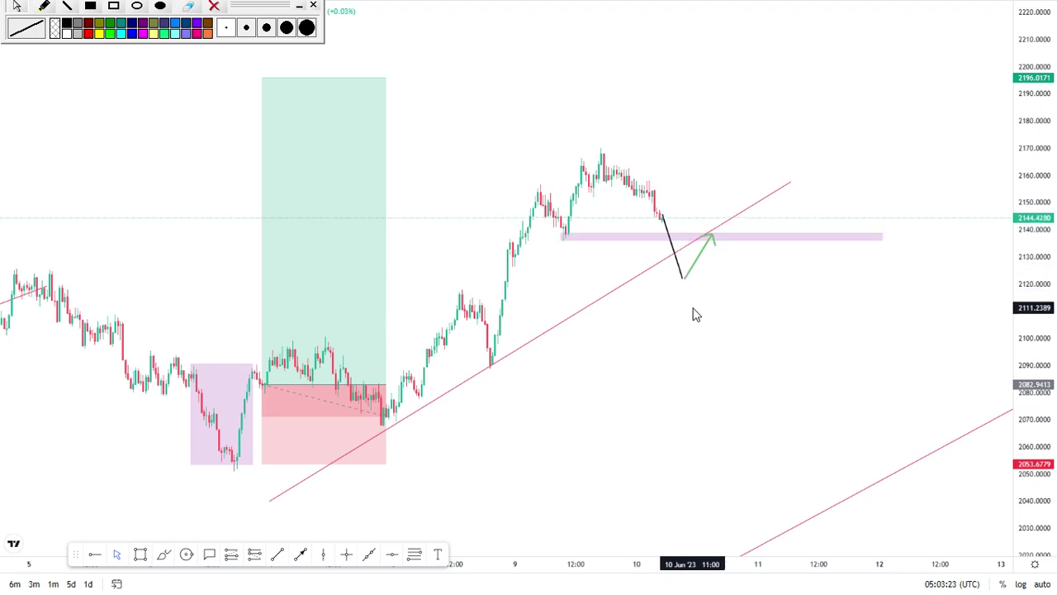
Re-aim the green arrow's tip and draw a second green arrow down toward 2080
left_click(713, 237)
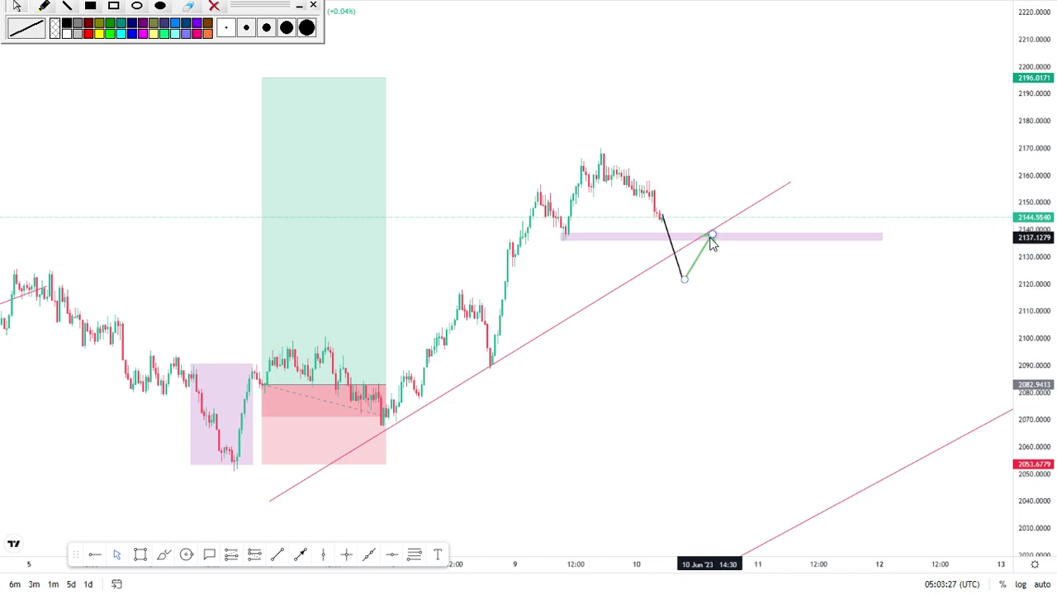
left_click_drag(712, 235, 720, 257)
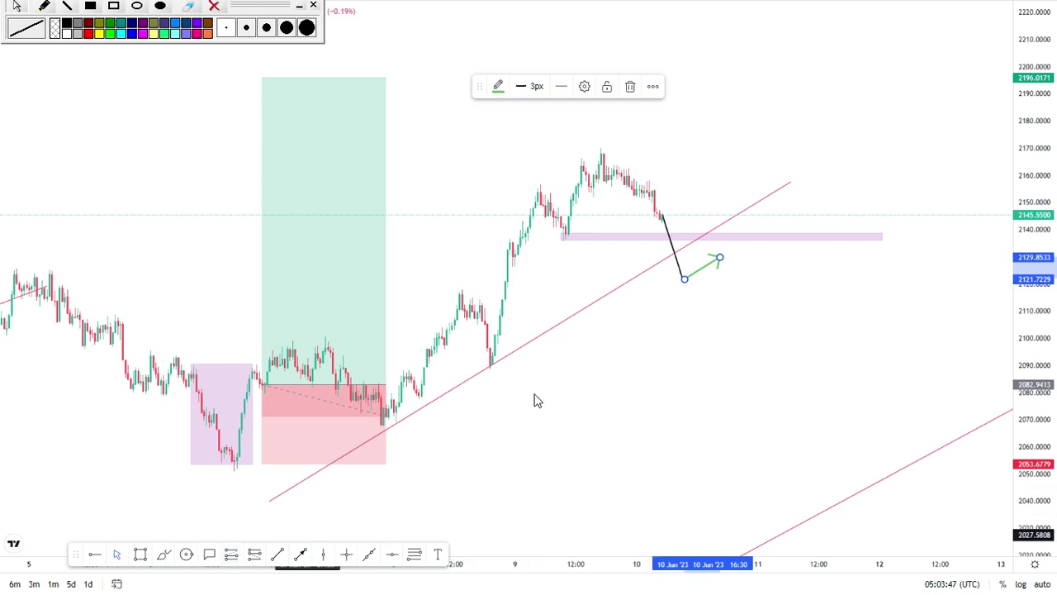
left_click(300, 553)
left_click_drag(720, 257, 785, 395)
Place a short at 2126.64 with stop 2146.33 and target 2066.74, narrowing its box
left_click(254, 555)
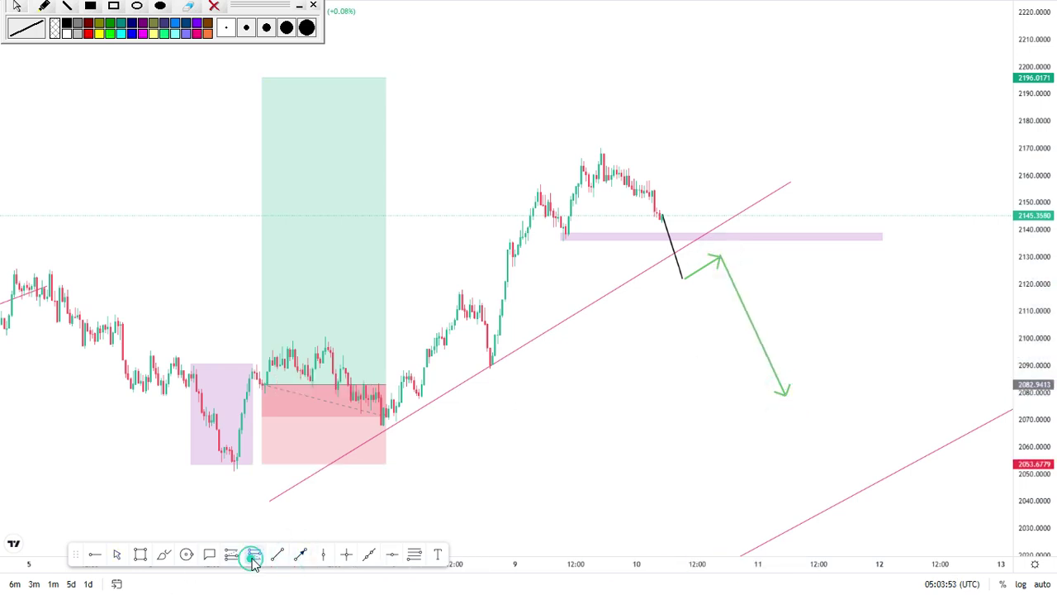
left_click(720, 266)
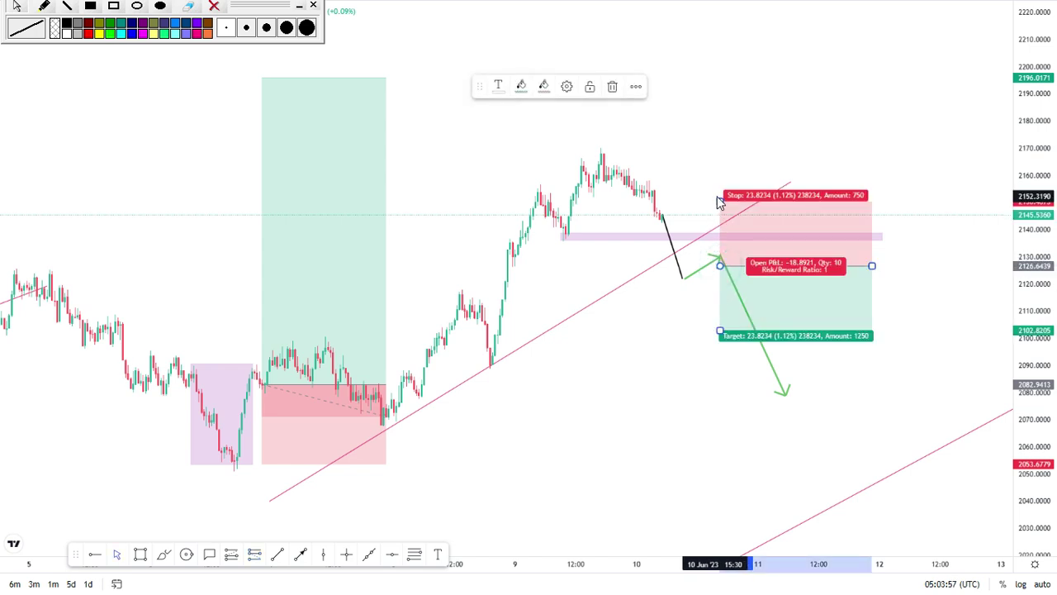
left_click_drag(720, 201, 720, 213)
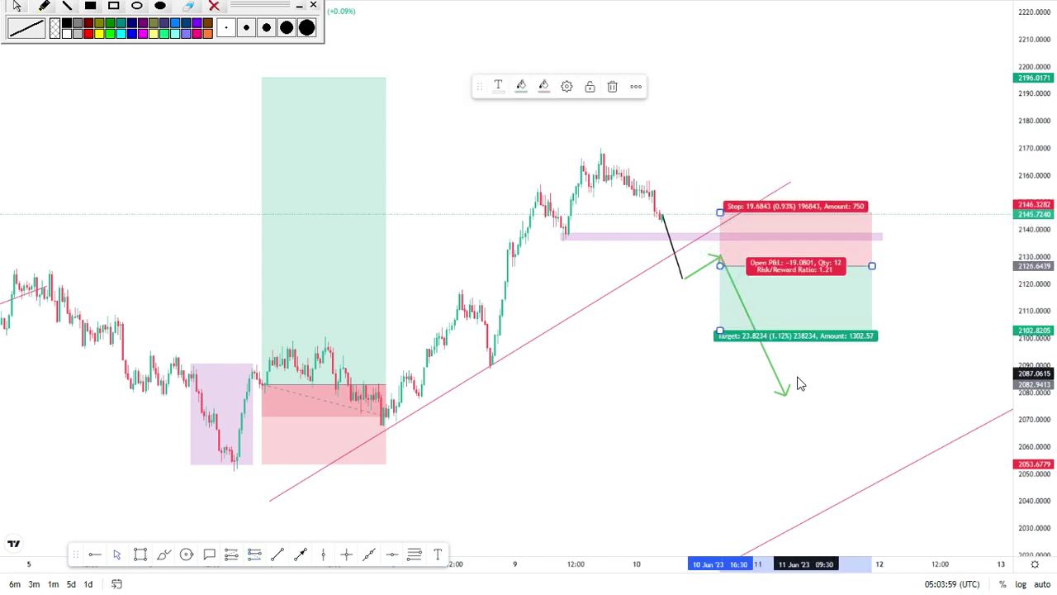
left_click_drag(720, 333, 728, 436)
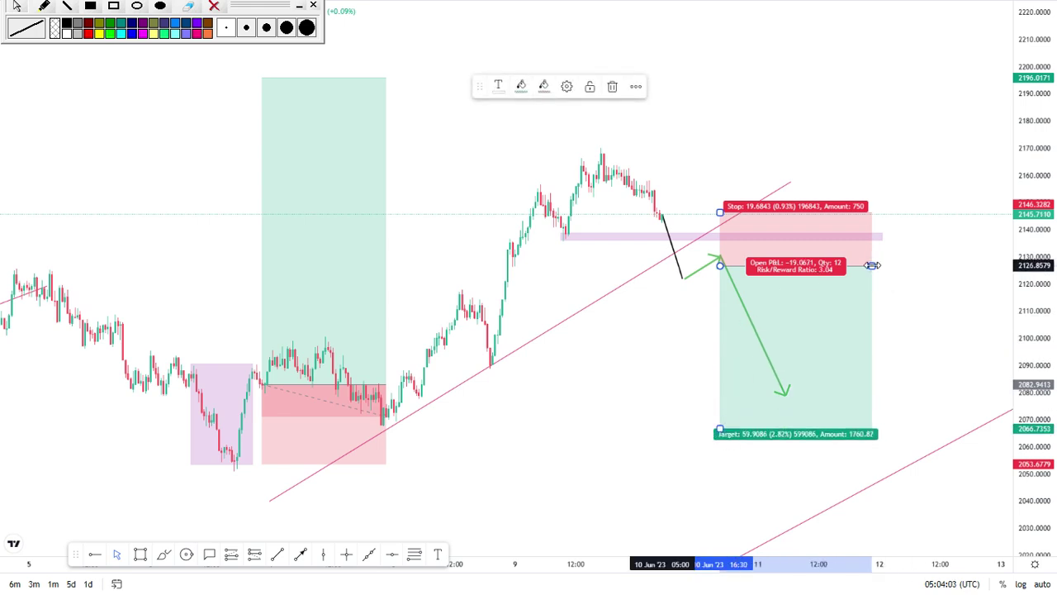
left_click_drag(873, 266, 801, 266)
left_click(649, 305)
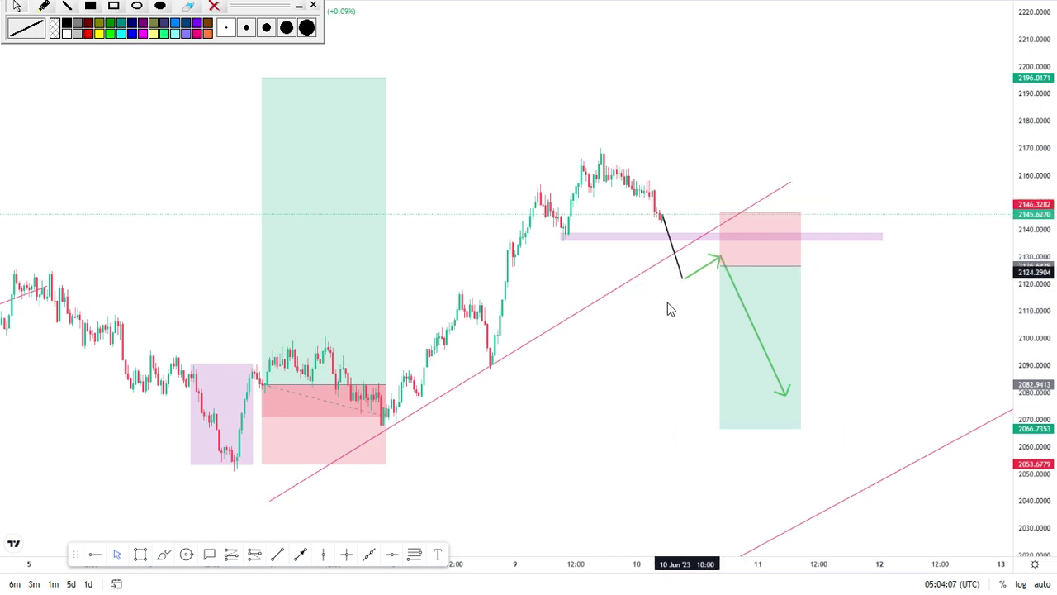
Brush a black loop around the 2145–2175 peak candles, deleting a stray small circle
left_click(163, 553)
mouse_move(629, 126)
left_mouse_down()
mouse_move(527, 222)
mouse_move(616, 216)
mouse_move(620, 144)
left_mouse_up()
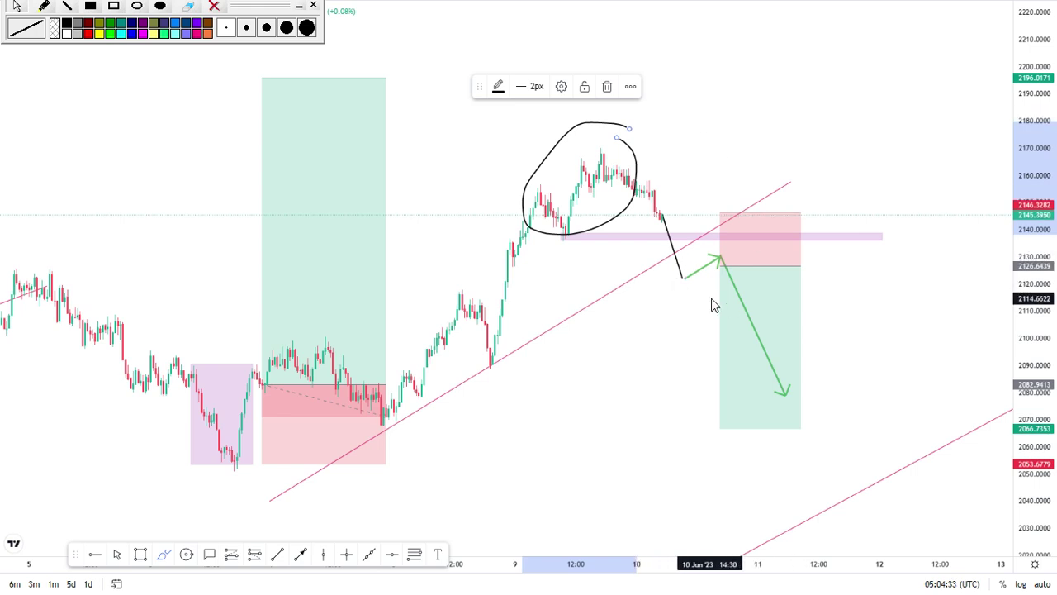
mouse_move(715, 254)
left_mouse_down()
mouse_move(719, 246)
mouse_move(719, 256)
left_mouse_up()
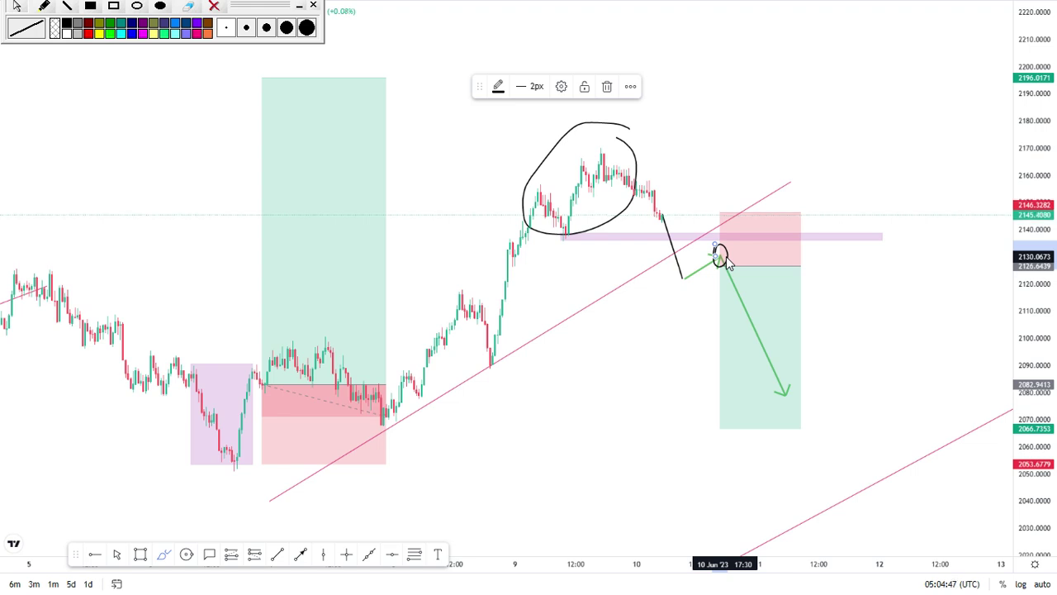
left_click(607, 86)
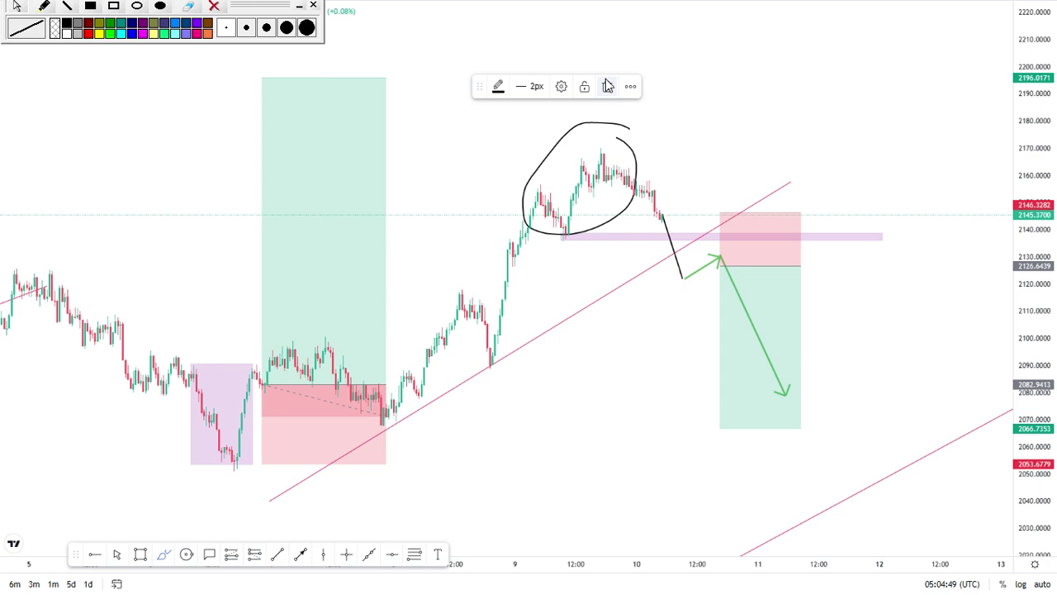
left_click(607, 86)
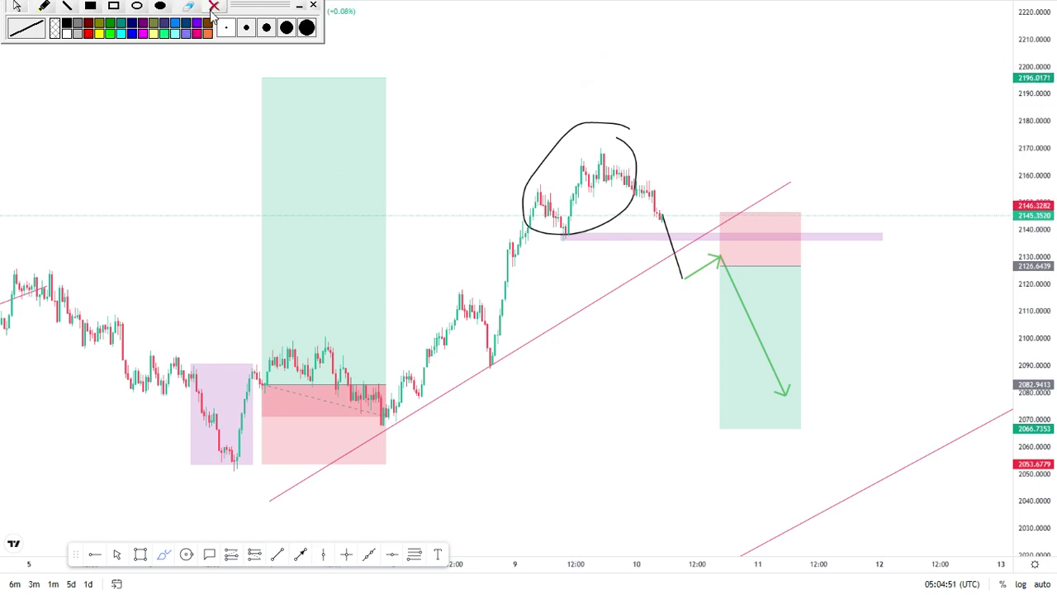